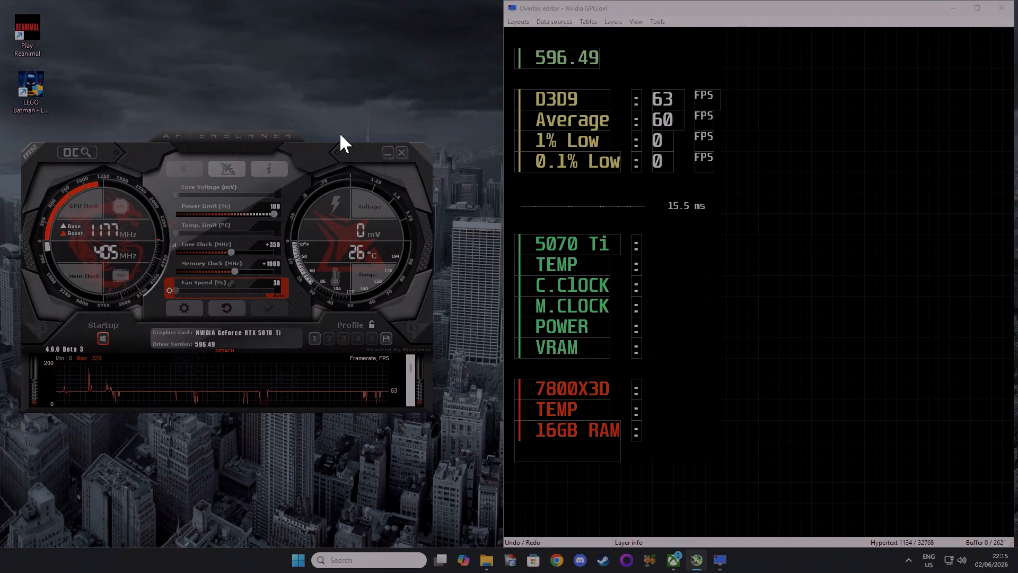
# Step: Close the overlay editor and dismiss the RivaTuner Statistics Server properties dialog without changes
pyautogui.click(1002, 8)
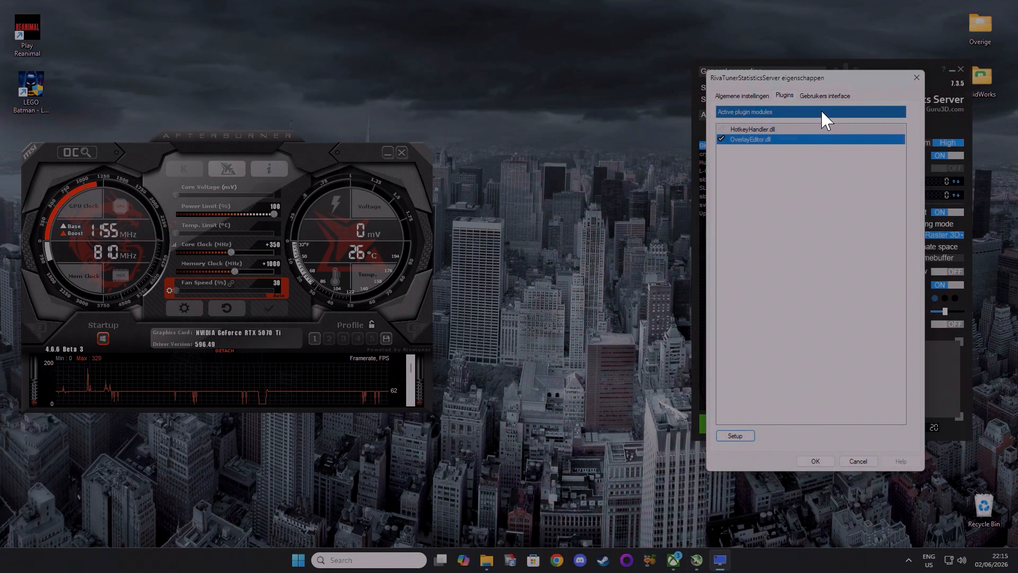
pyautogui.click(858, 462)
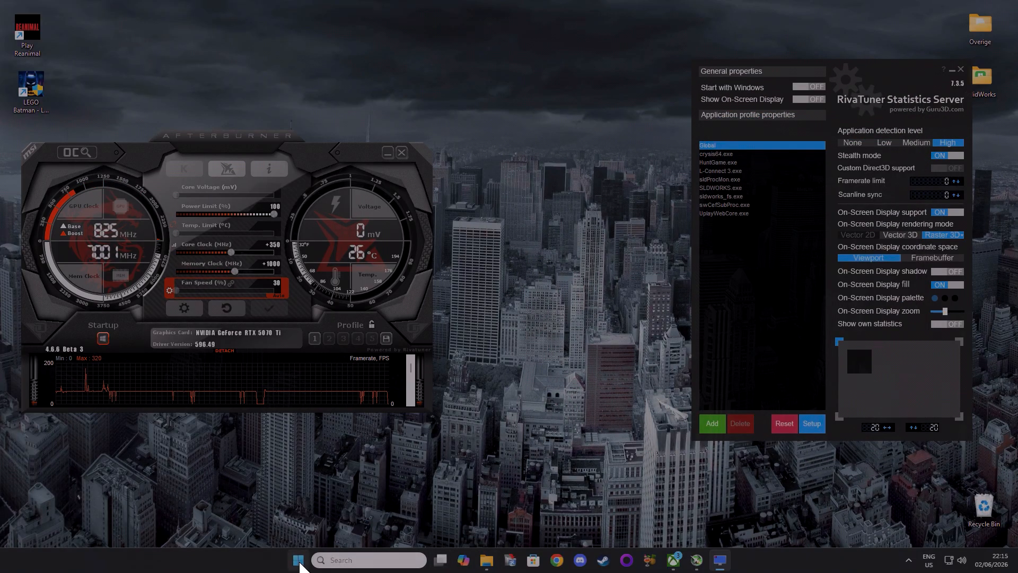
# Step: Search Windows for the HWiNFO 64 app with "hw", and dismiss the search without launching it
pyautogui.click(298, 562)
pyautogui.click(386, 560)
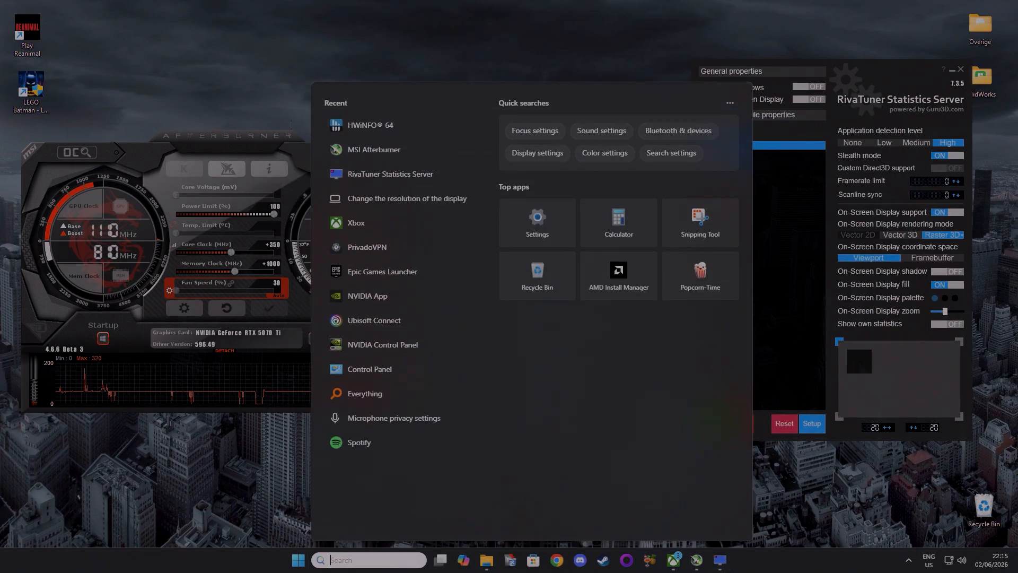
pyautogui.write('hw')
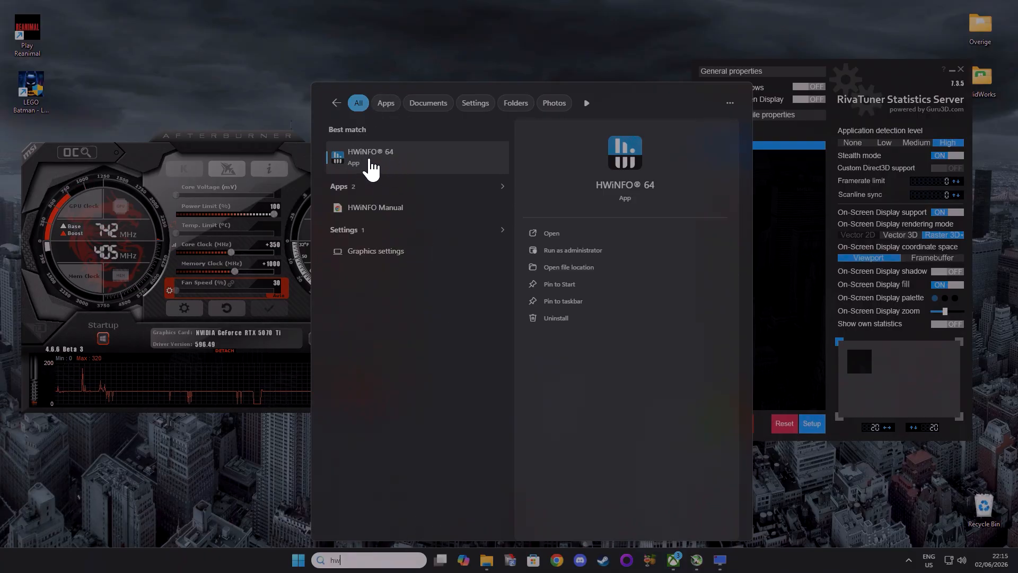
pyautogui.click(464, 64)
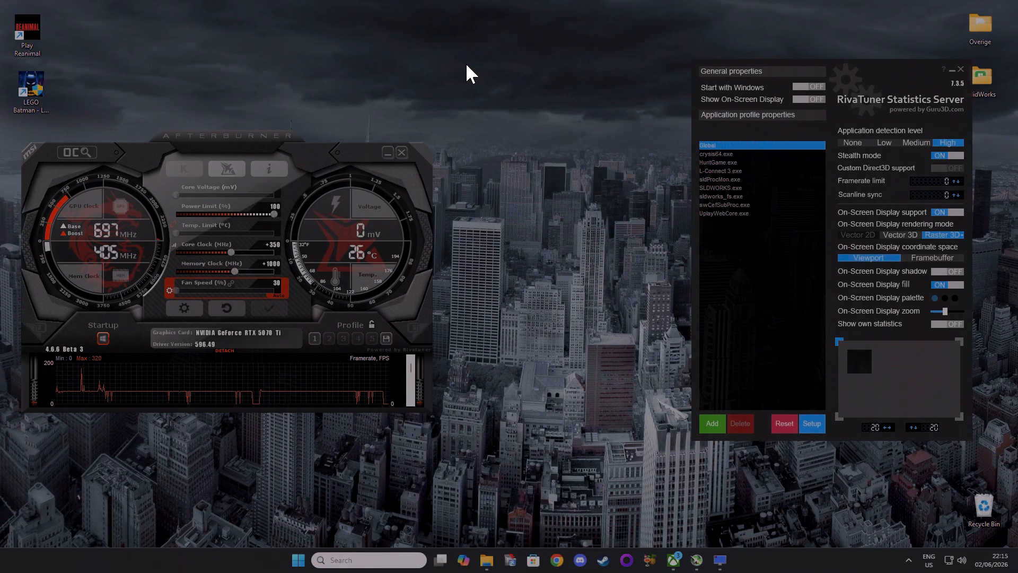
# Step: Move the MSI Afterburner and RivaTuner Statistics Server windows slightly closer together on the desktop
pyautogui.moveTo(238, 142); pyautogui.dragTo(258, 141)
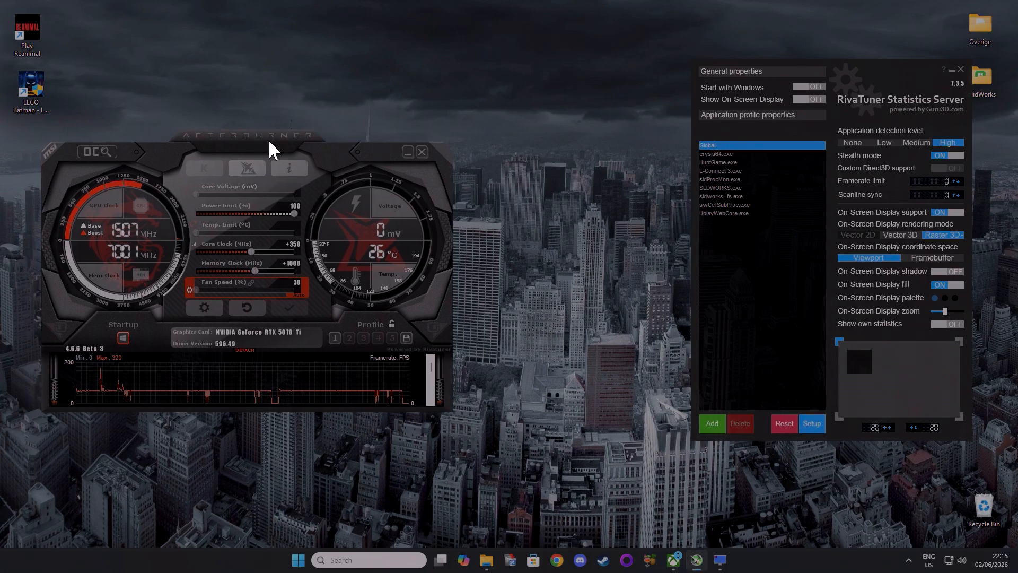
pyautogui.moveTo(900, 86); pyautogui.dragTo(857, 96)
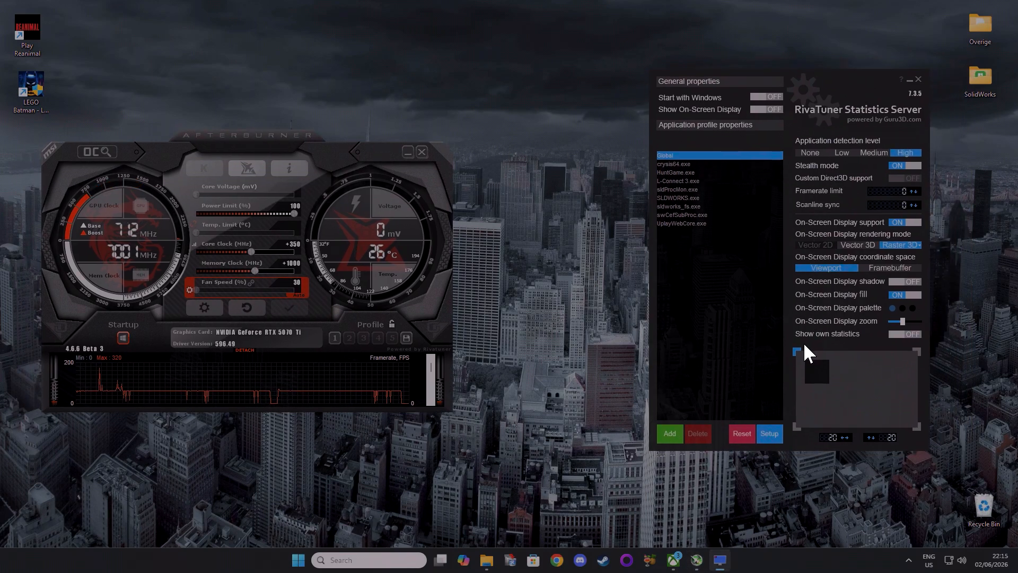
# Step: View the font settings of the Raster 3D rendering mode in RivaTuner Statistics Server, and cancel the dialog
pyautogui.click(919, 244)
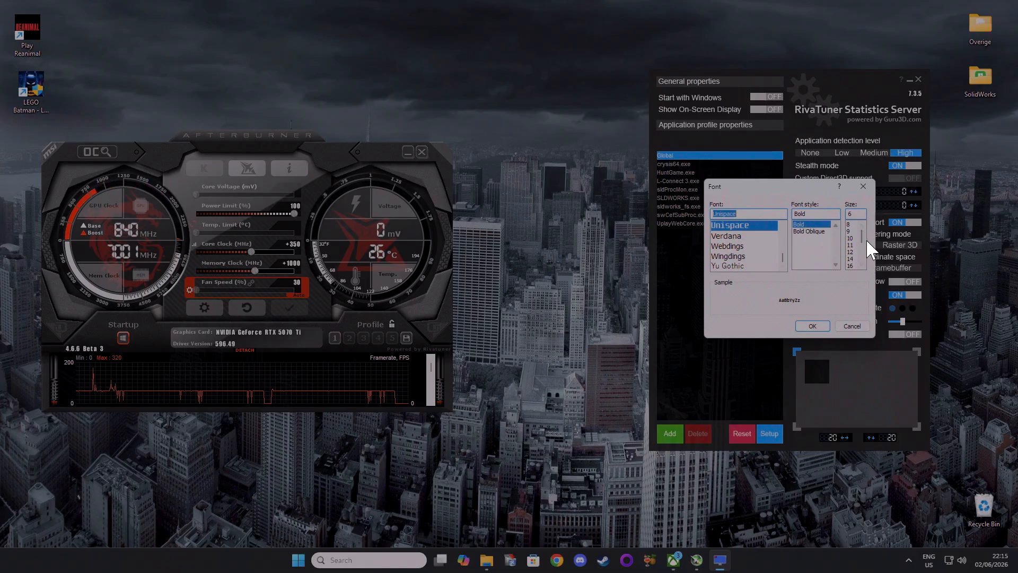
pyautogui.click(854, 327)
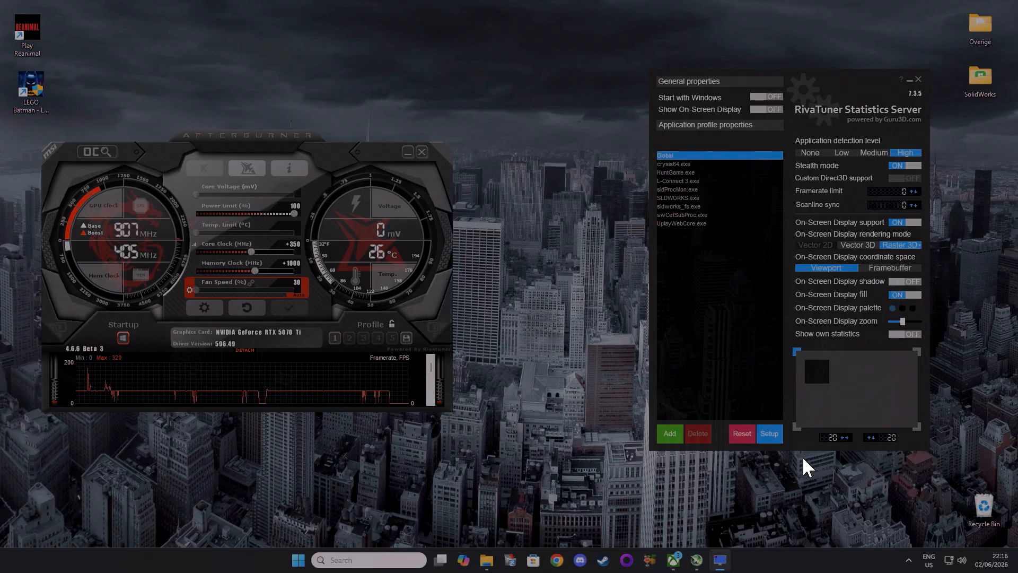
# Step: Open the OverlayEditor.dll plugin's setup from the RivaTuner Statistics Server properties and move the overlay editor window upward
pyautogui.click(770, 434)
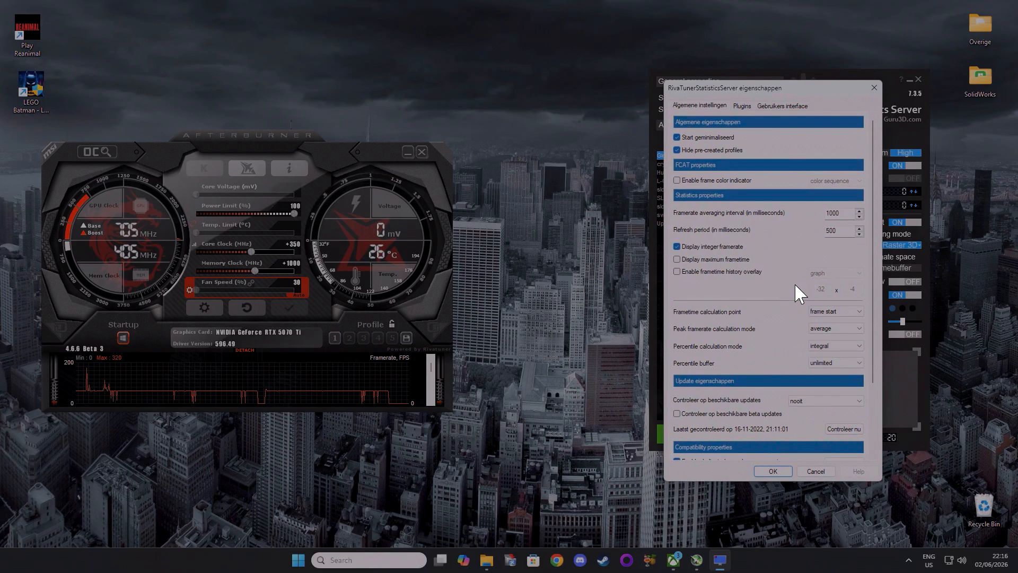
pyautogui.click(742, 106)
pyautogui.click(717, 150)
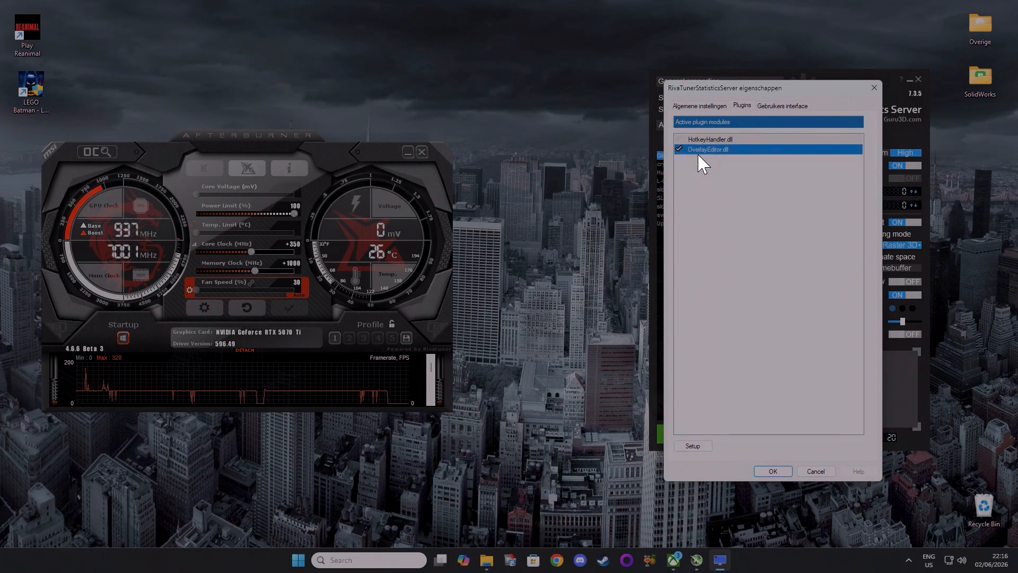
pyautogui.click(697, 444)
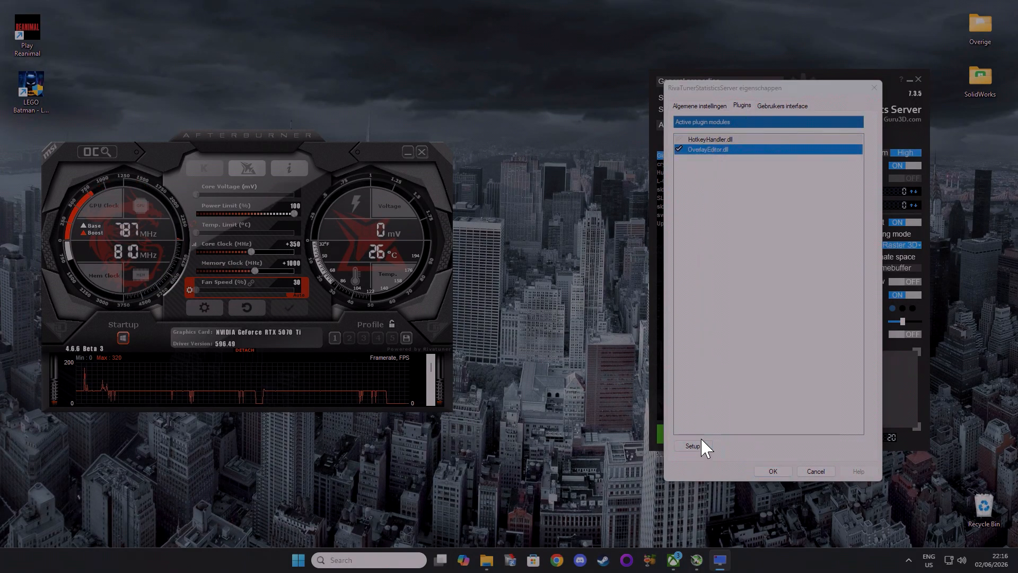
pyautogui.moveTo(749, 72); pyautogui.dragTo(746, 35)
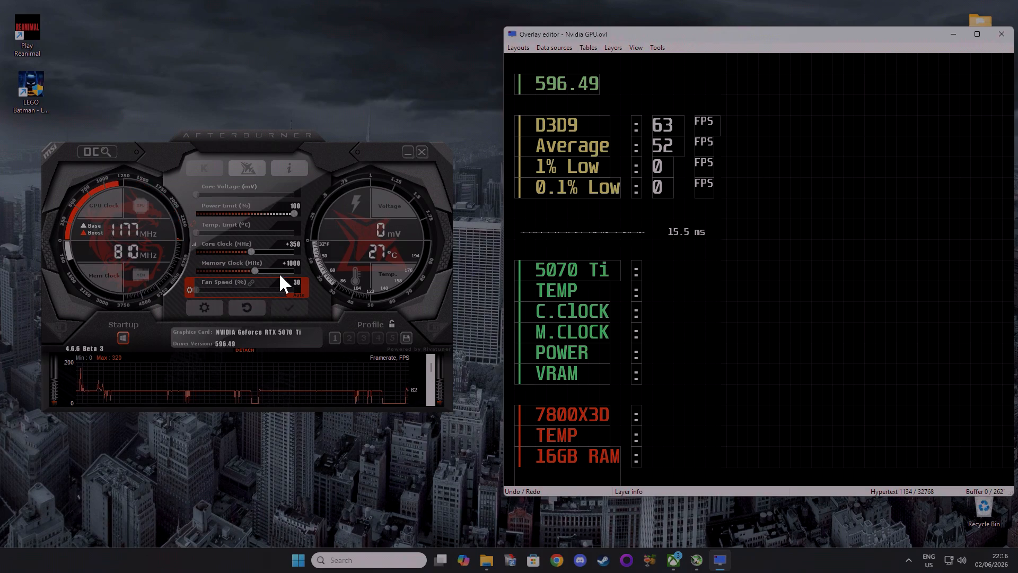
# Step: Examine the On-Screen Display toggle hotkey and the benchmark recording hotkeys in the MSI Afterburner properties
pyautogui.click(205, 308)
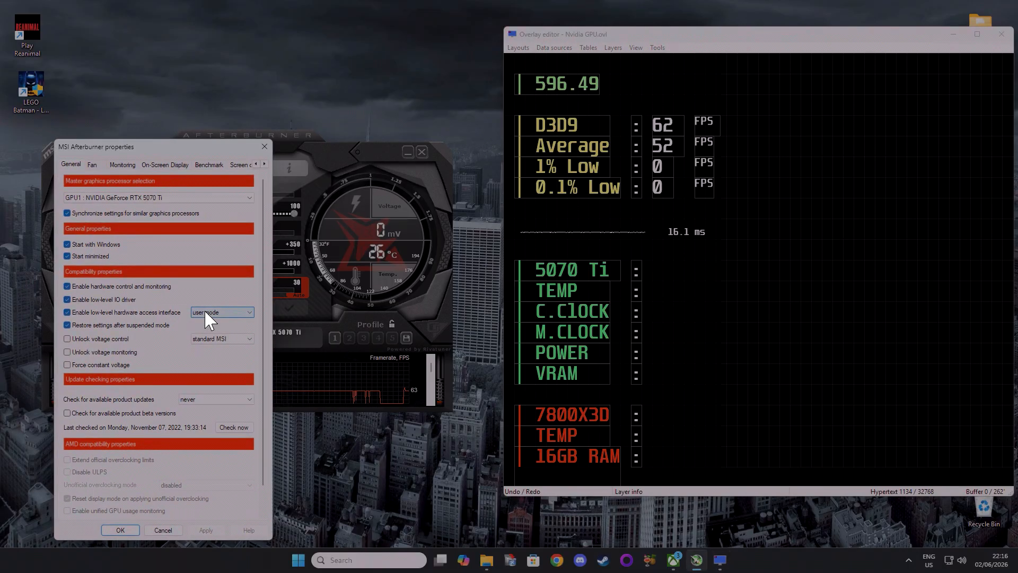
pyautogui.click(166, 166)
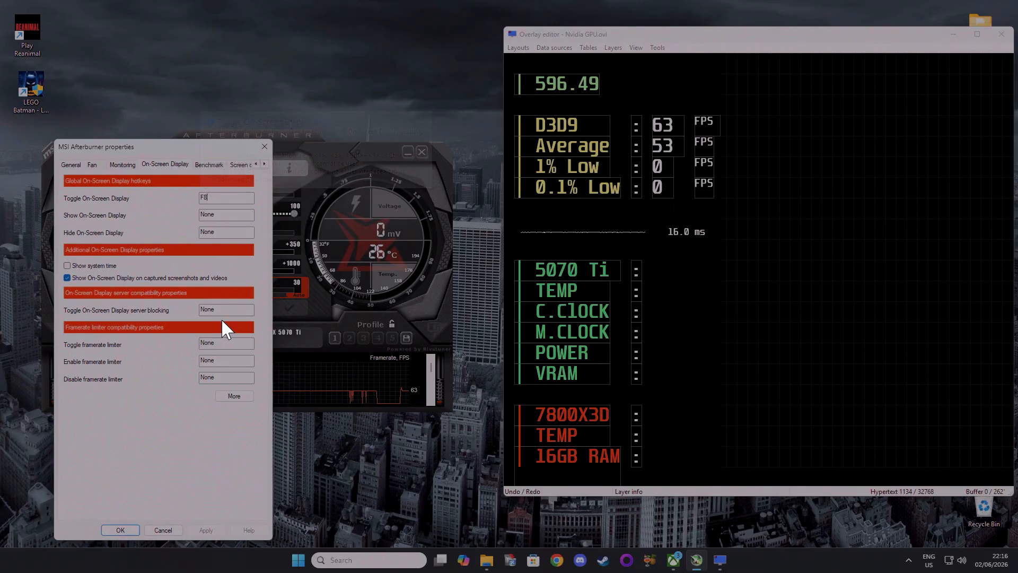
pyautogui.click(210, 164)
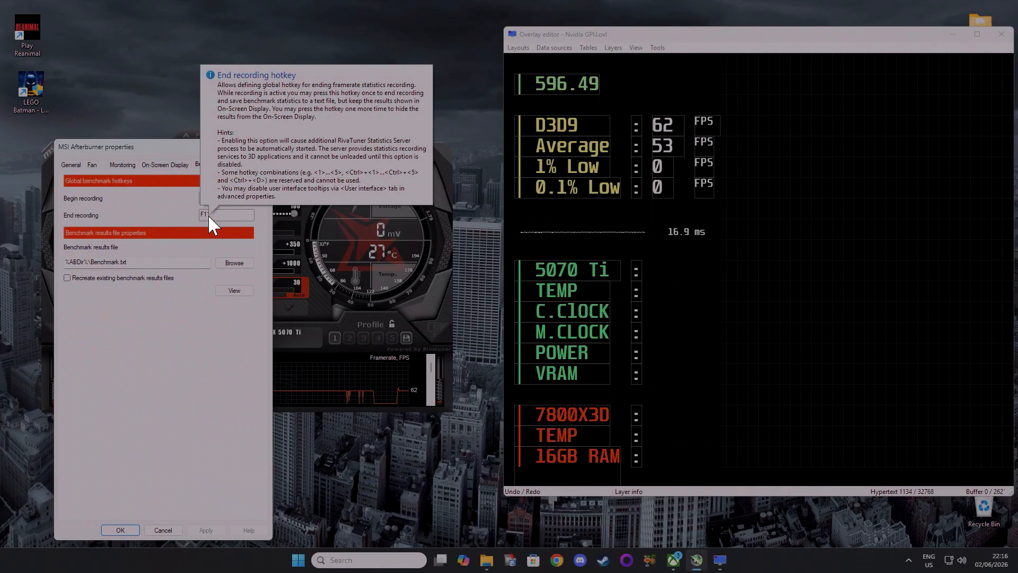
# Step: Switch the Frametime graph's On-Screen Display option off and back on in the monitoring settings, applying each change
pyautogui.click(119, 165)
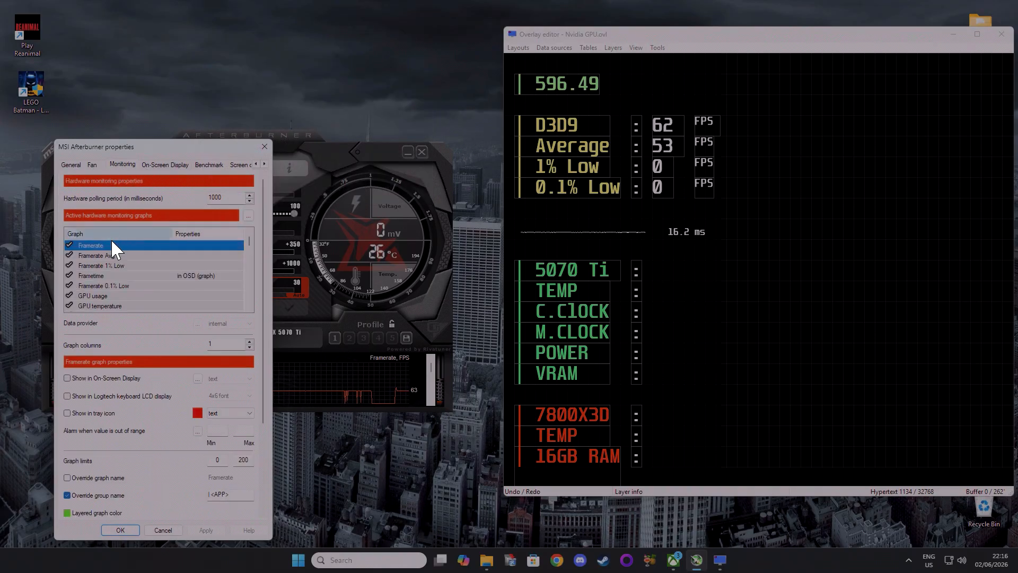
pyautogui.click(89, 275)
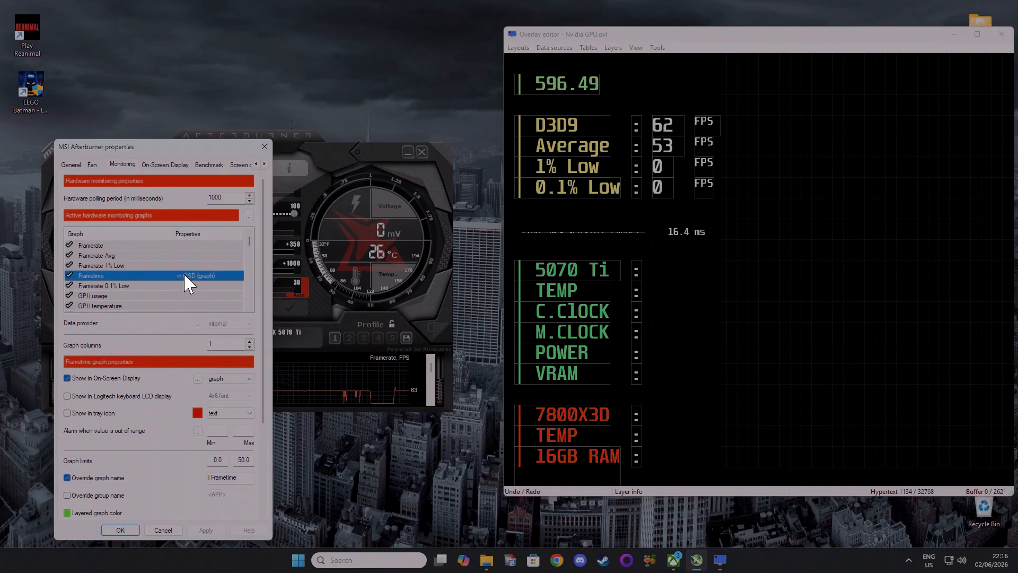
pyautogui.click(66, 378)
pyautogui.click(212, 530)
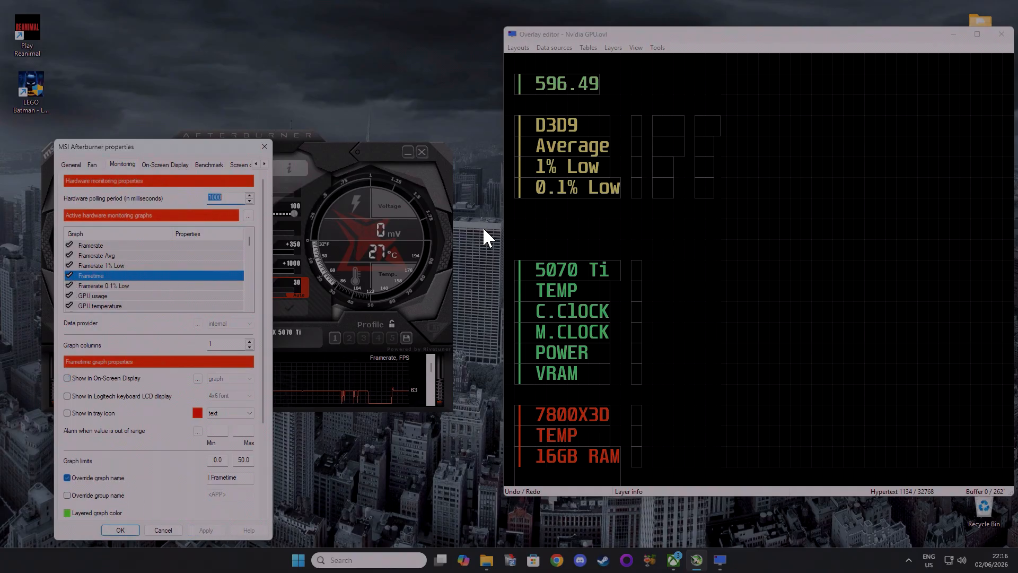
pyautogui.click(66, 377)
pyautogui.click(214, 531)
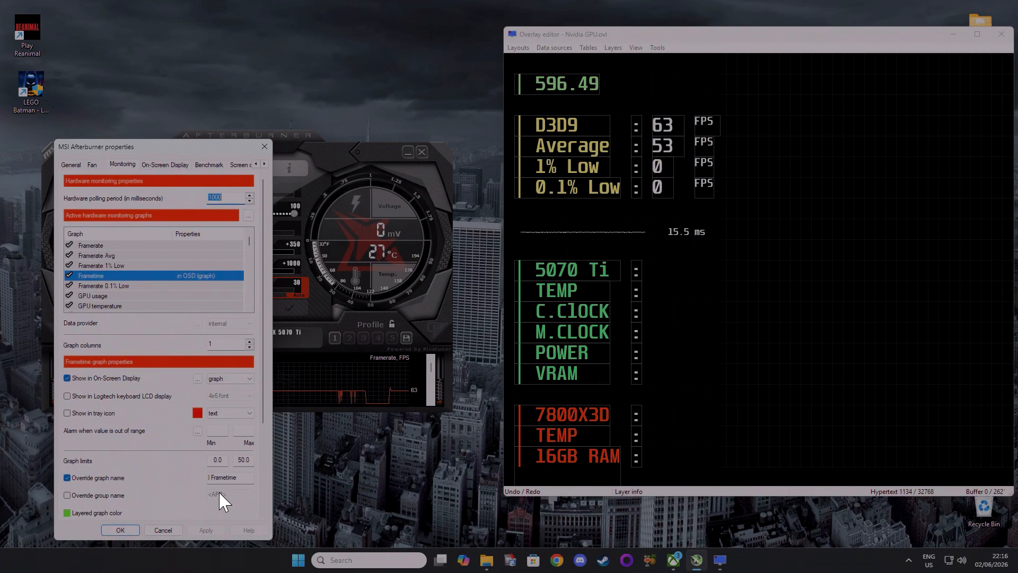
pyautogui.click(223, 378)
pyautogui.click(228, 379)
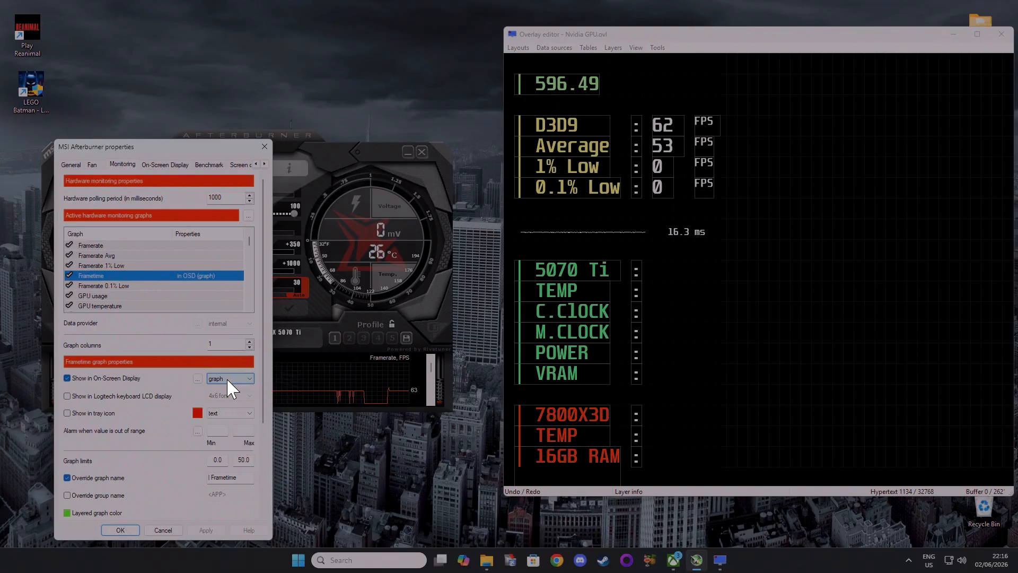
# Step: Open the On-Screen Display layout settings for Frametime and examine the separators, group separator and value alignment of the modern web layout
pyautogui.click(197, 378)
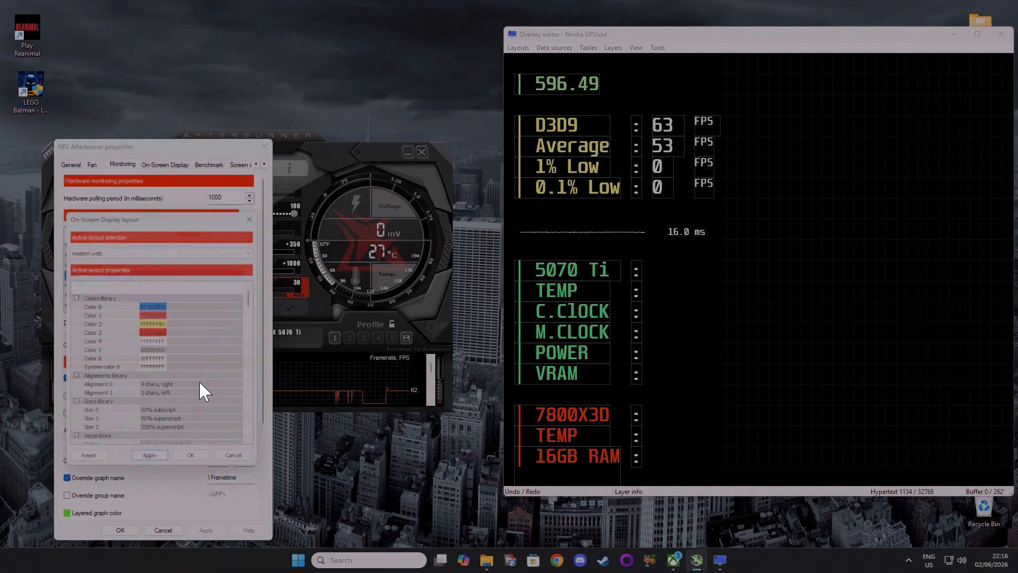
pyautogui.click(73, 297)
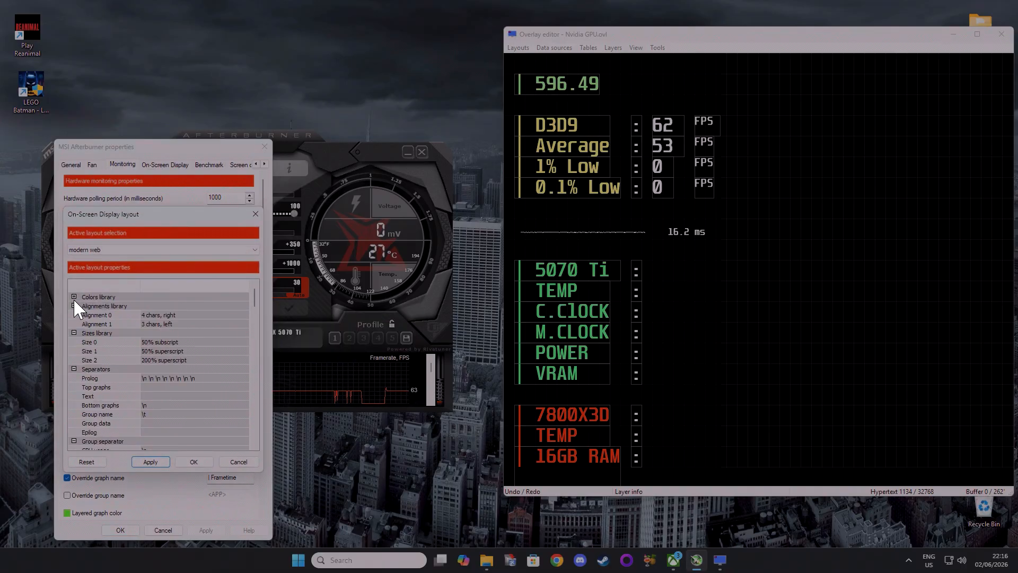
pyautogui.click(74, 305)
pyautogui.click(73, 315)
pyautogui.click(185, 333)
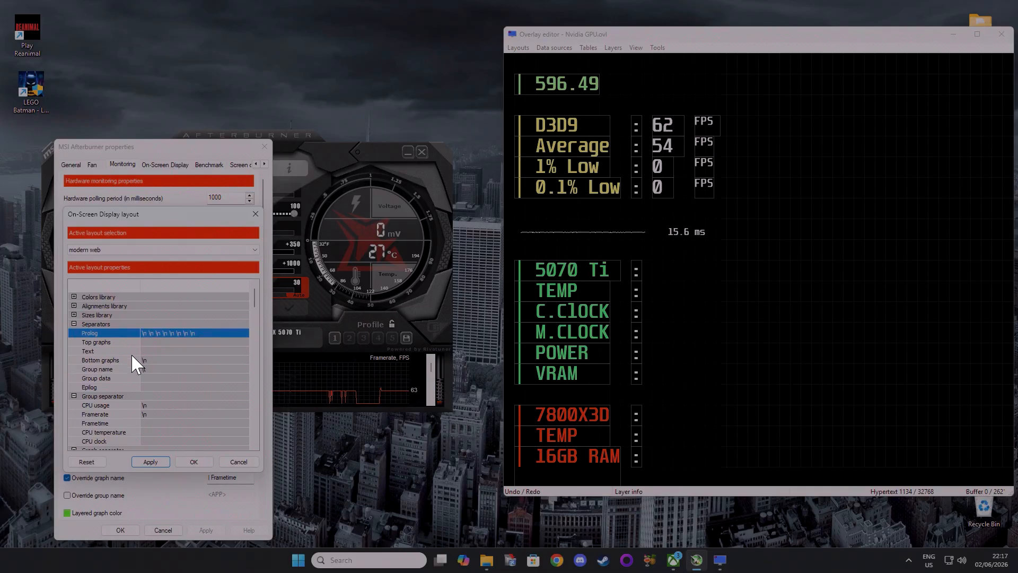
pyautogui.scroll(-1, 143, 371)
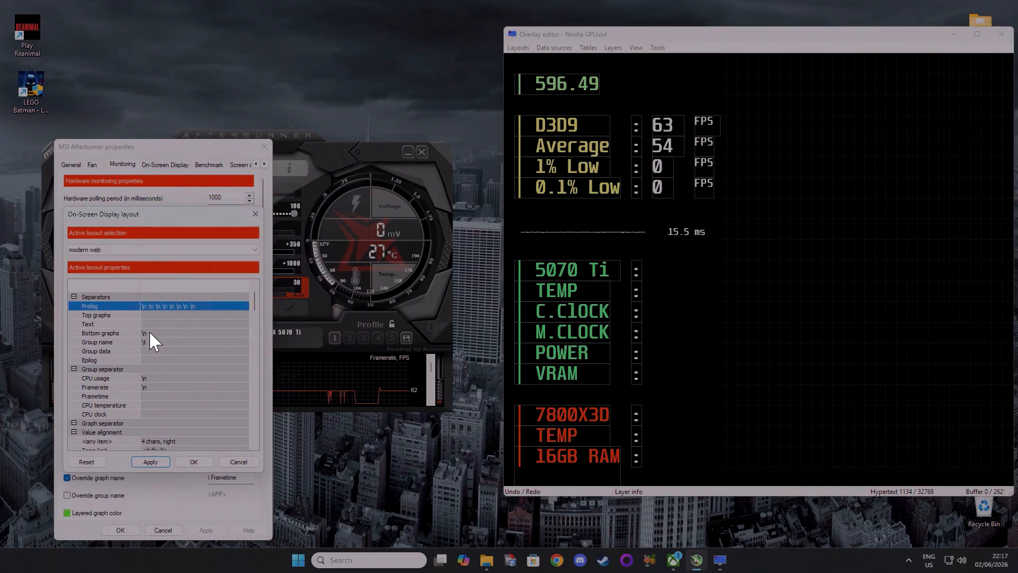
pyautogui.click(73, 295)
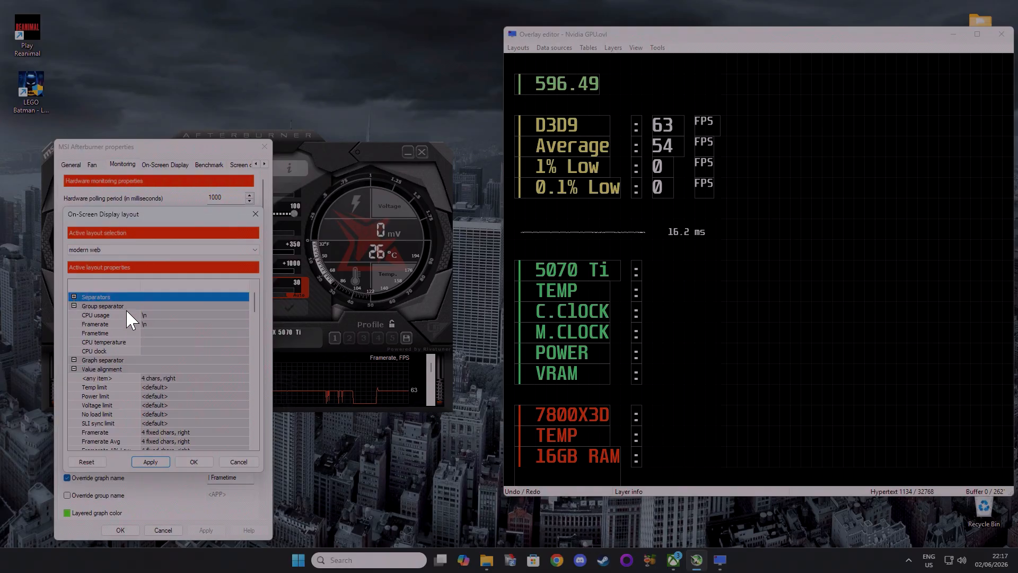
pyautogui.click(73, 306)
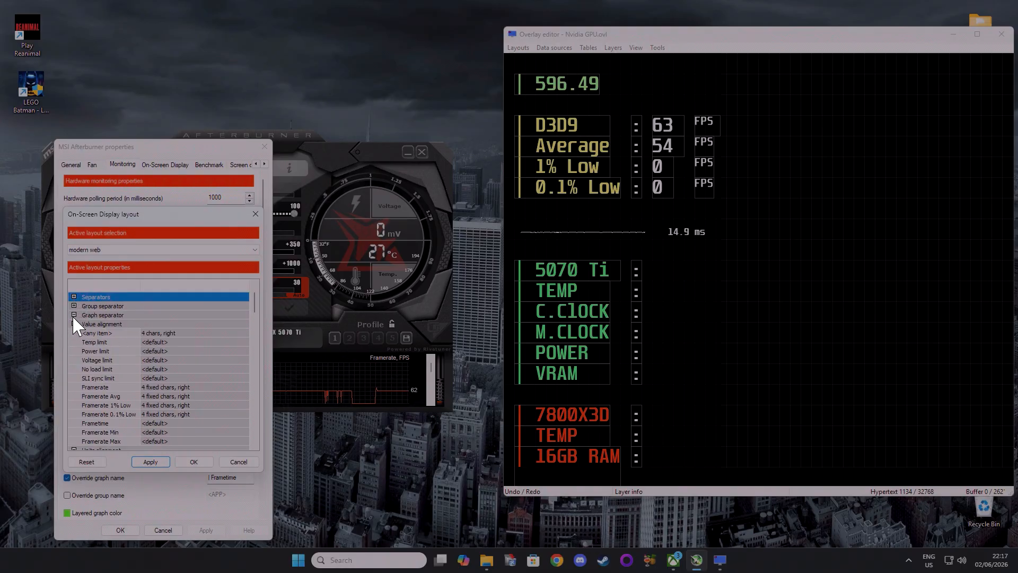
pyautogui.scroll(-1, 116, 374)
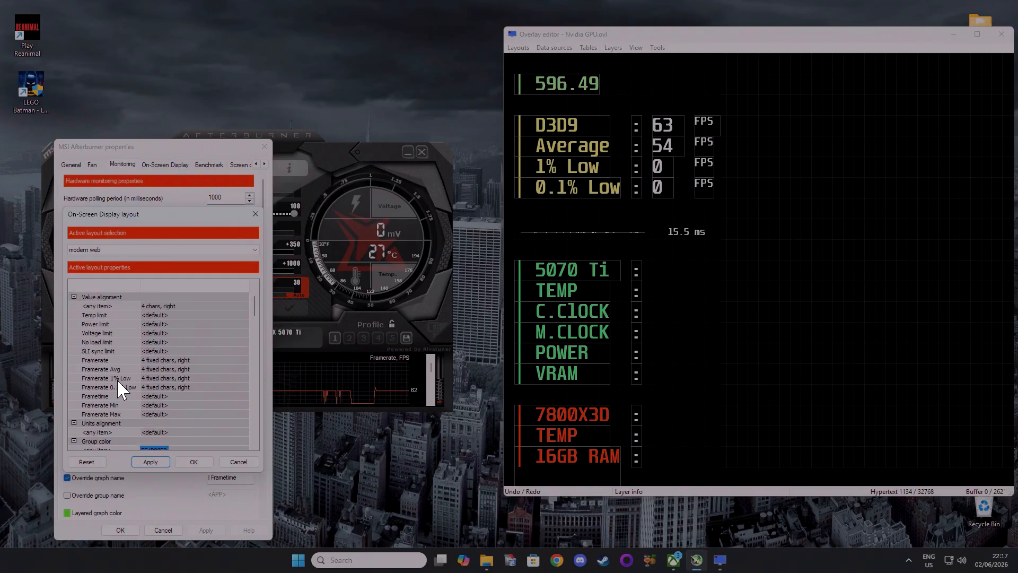
pyautogui.scroll(1, 160, 396)
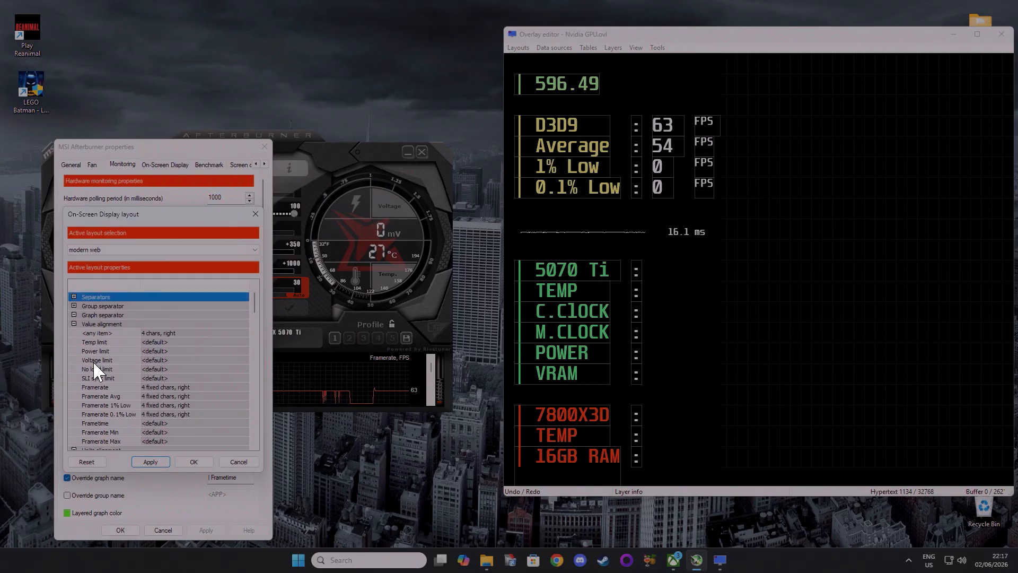
# Step: Set the Frametime graph color to yellow FFFFFF80 in the modern web layout's properties
pyautogui.click(74, 324)
pyautogui.click(73, 333)
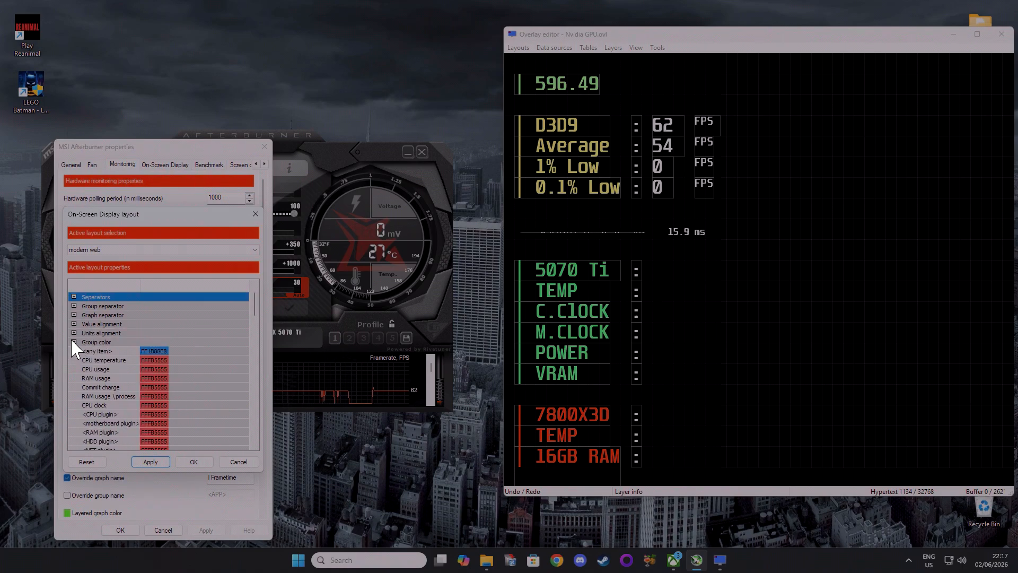
pyautogui.click(74, 341)
pyautogui.scroll(-1, 80, 340)
pyautogui.click(74, 325)
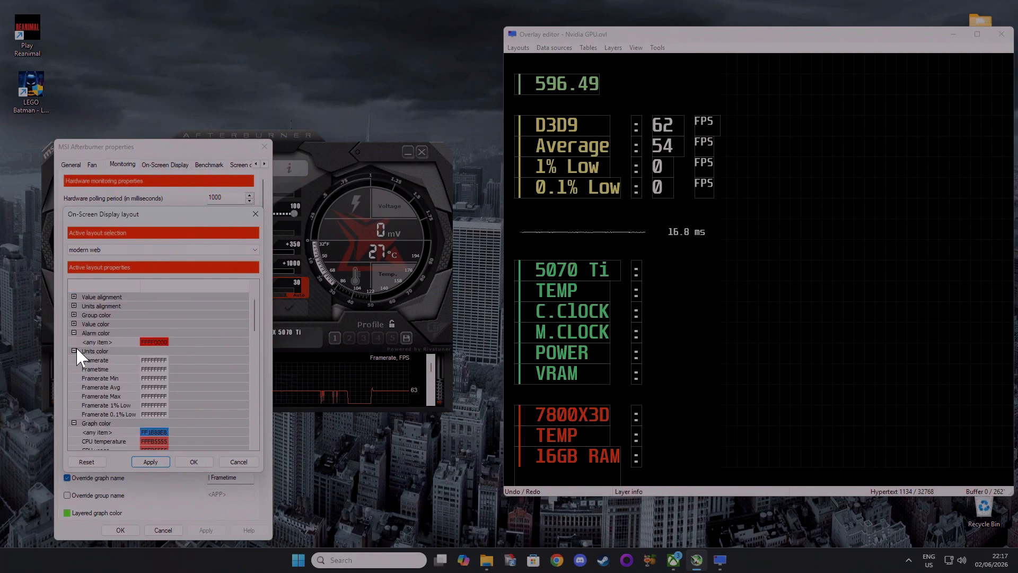
pyautogui.click(74, 333)
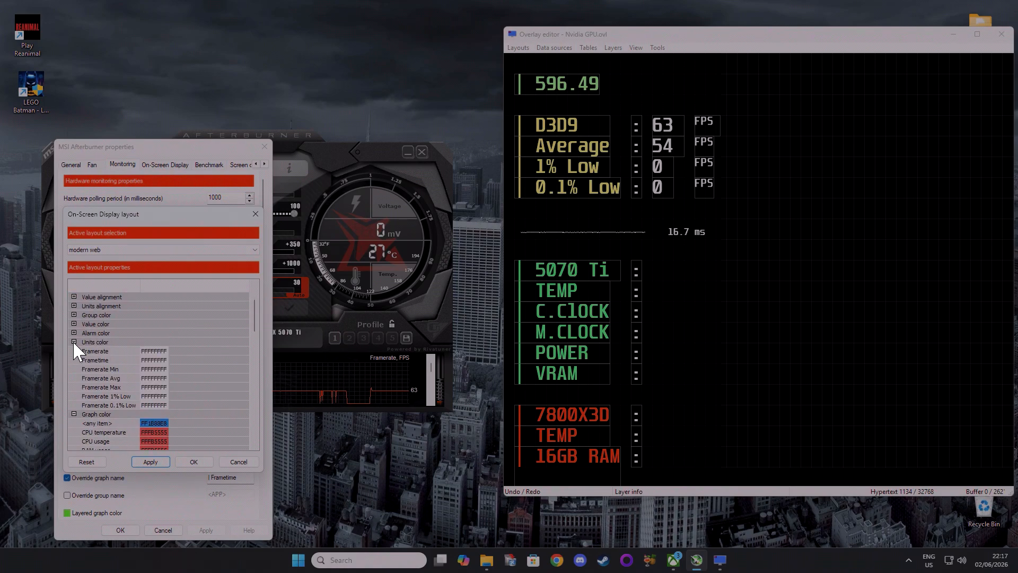
pyautogui.click(73, 343)
pyautogui.scroll(-4, 82, 361)
pyautogui.scroll(-2, 89, 380)
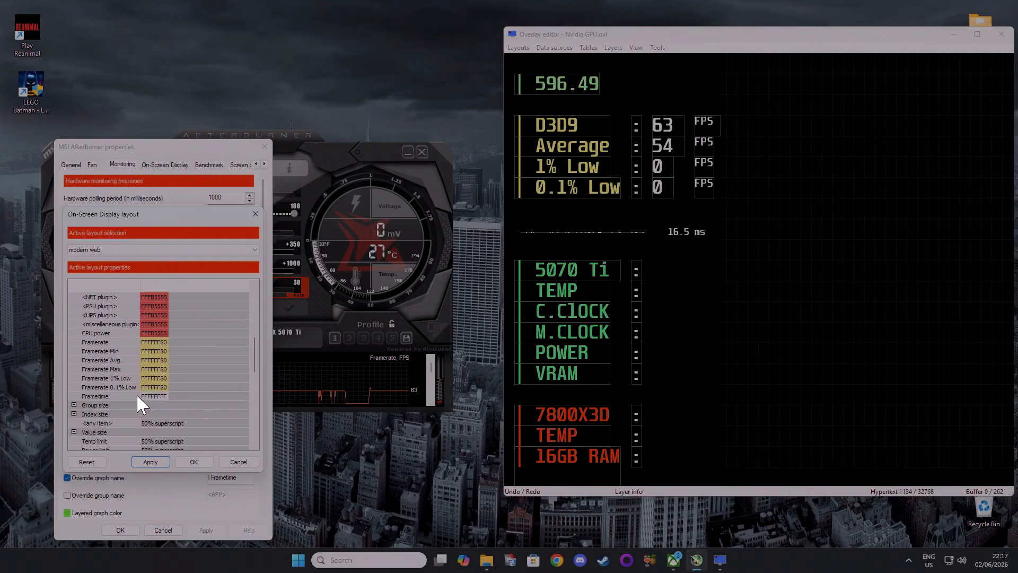
pyautogui.click(148, 396)
pyautogui.click(245, 398)
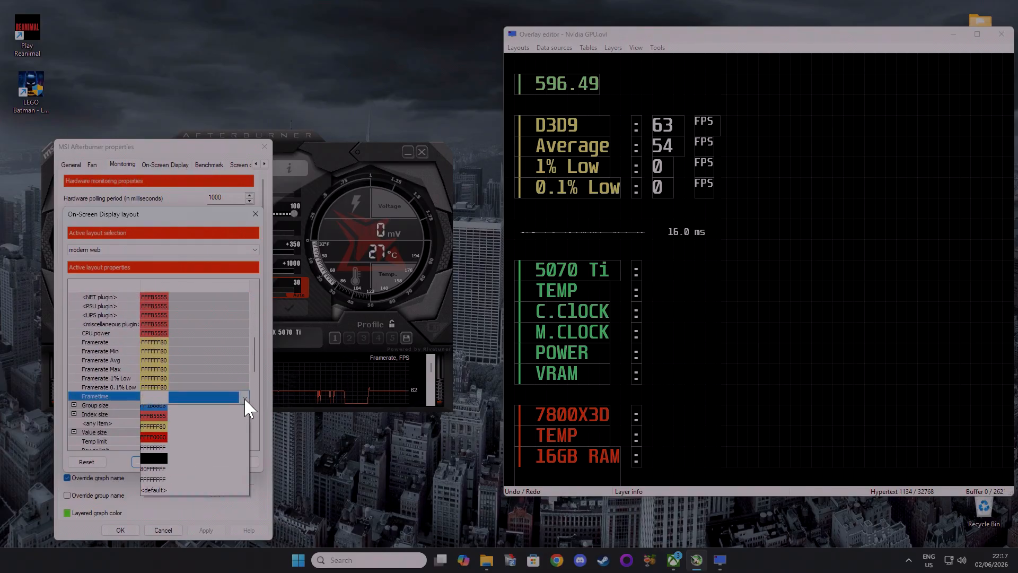
pyautogui.click(146, 432)
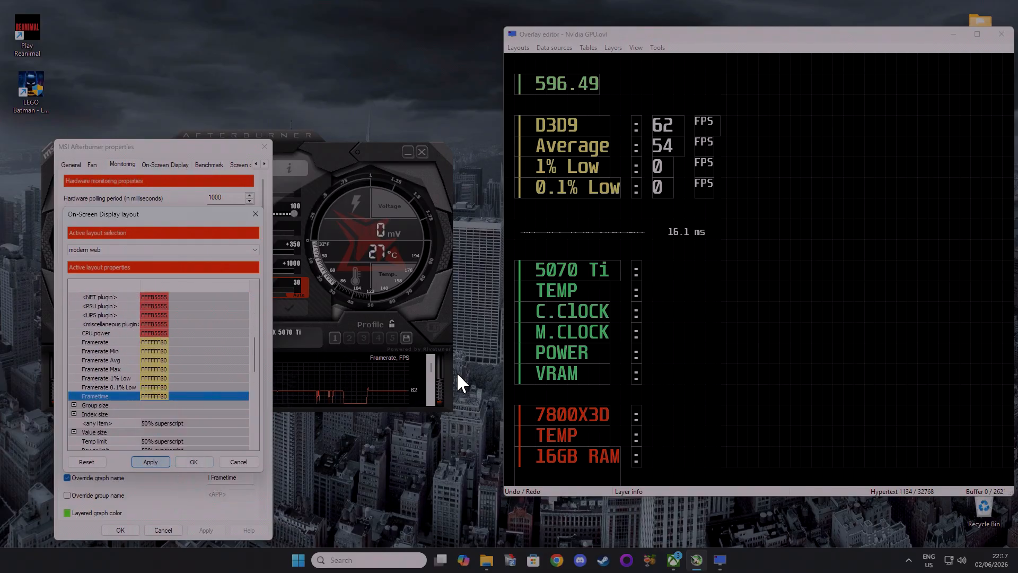
# Step: Set the Frametime graph color to white FFFFFFFF in the modern web layout's properties
pyautogui.click(155, 396)
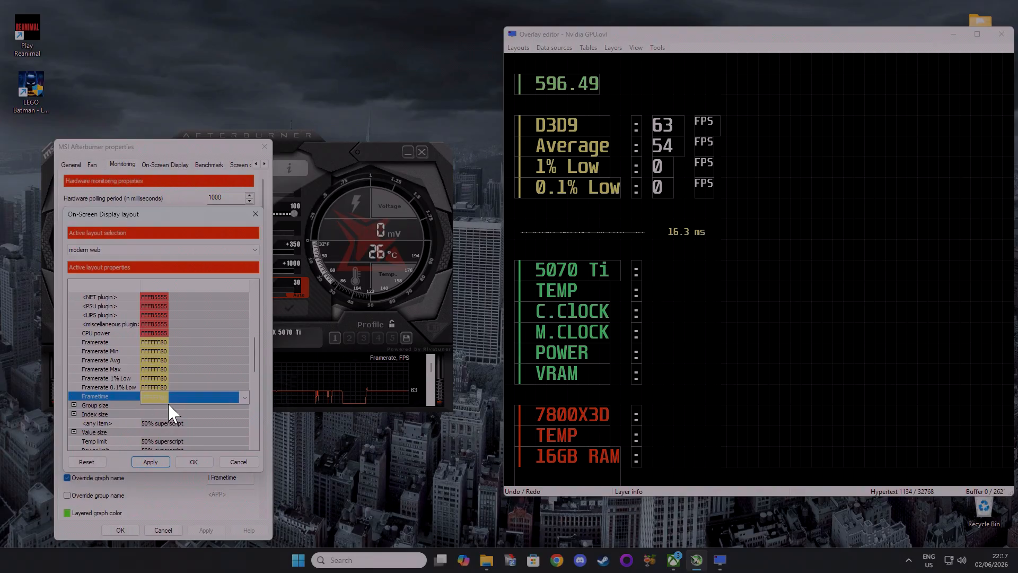
pyautogui.click(244, 397)
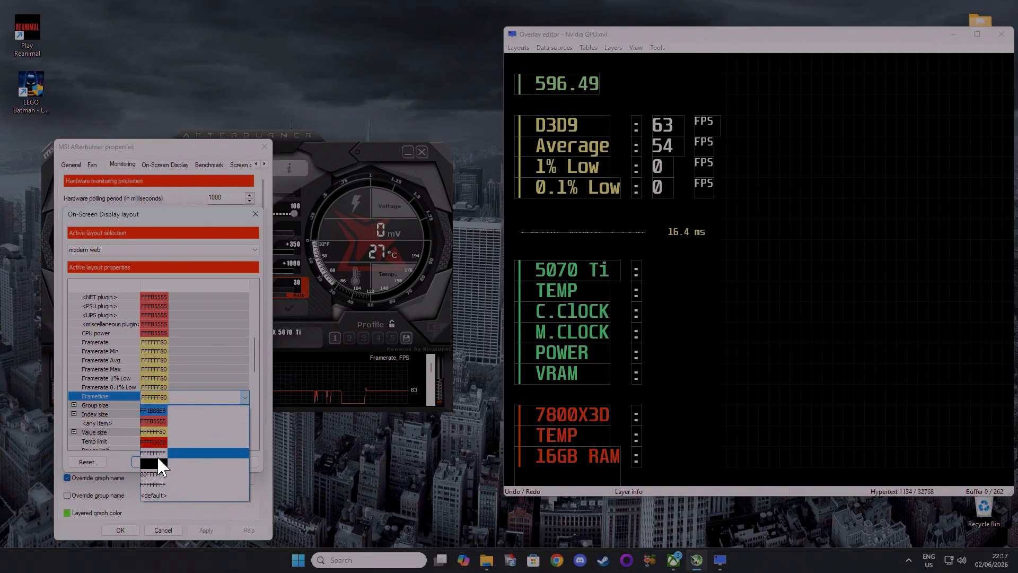
pyautogui.click(157, 455)
# Step: Collapse the Graph color, Index size, Value size and Units size groups in the layout properties
pyautogui.scroll(2, 82, 395)
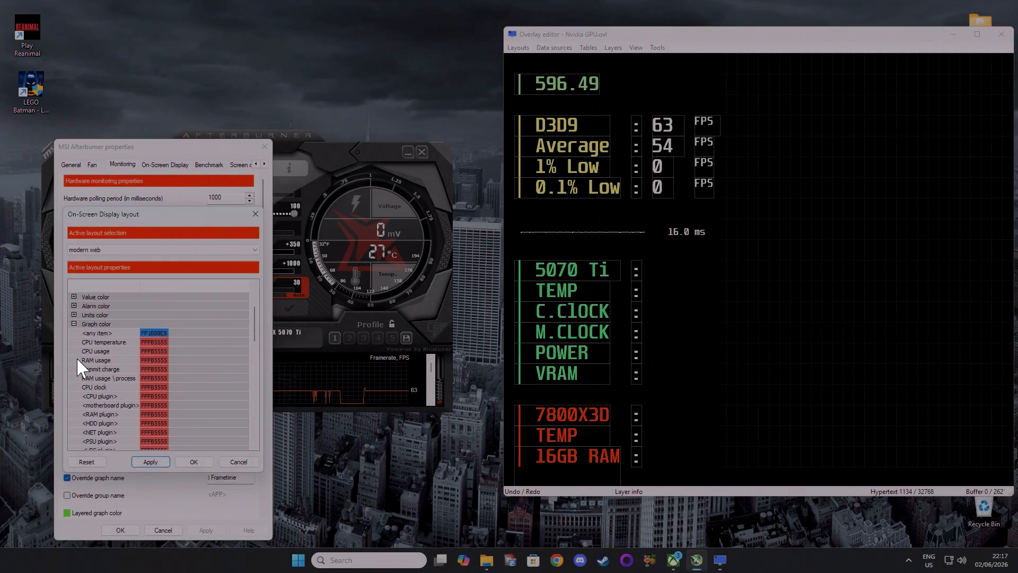
pyautogui.click(74, 325)
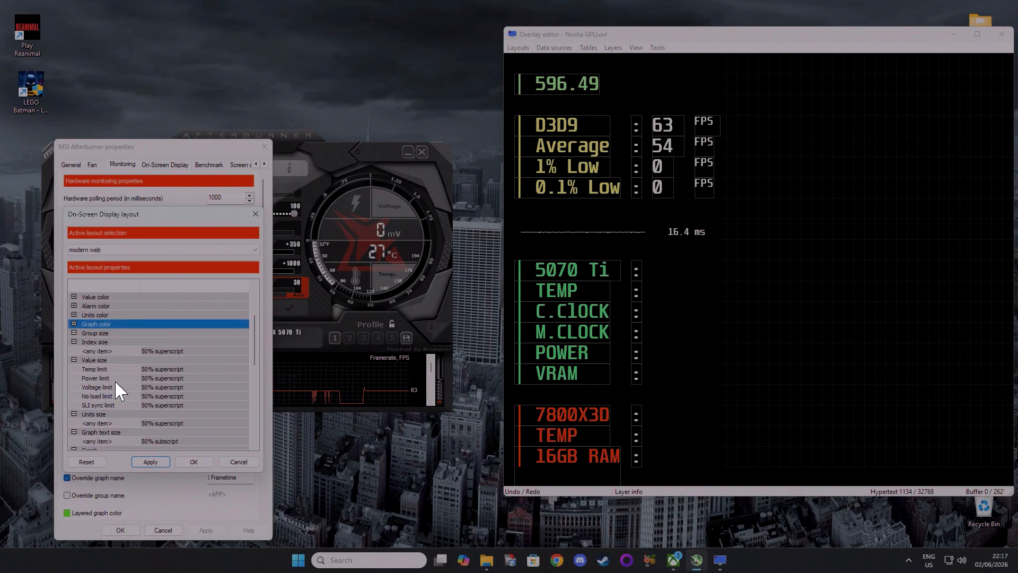
pyautogui.click(73, 342)
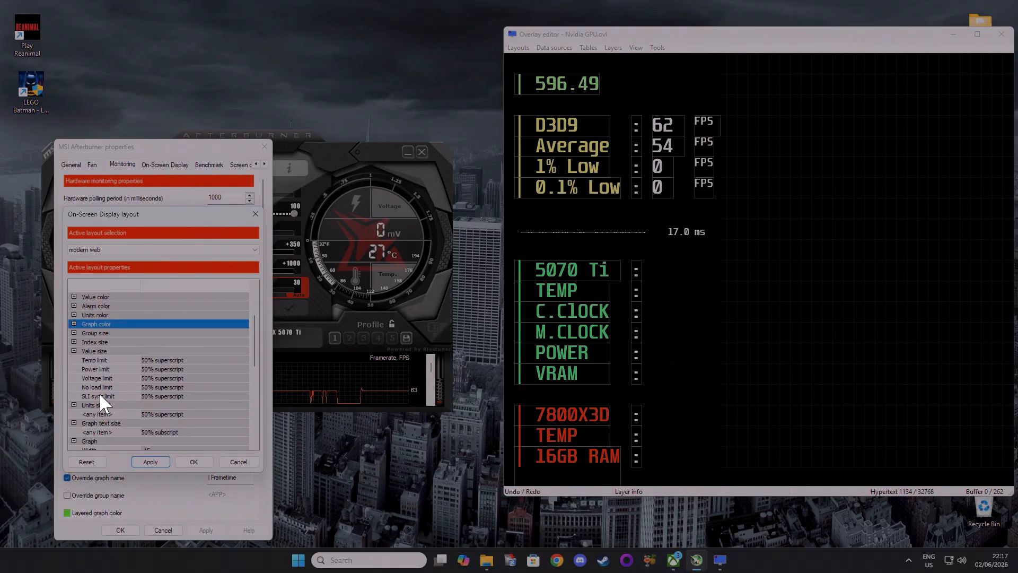
pyautogui.click(73, 351)
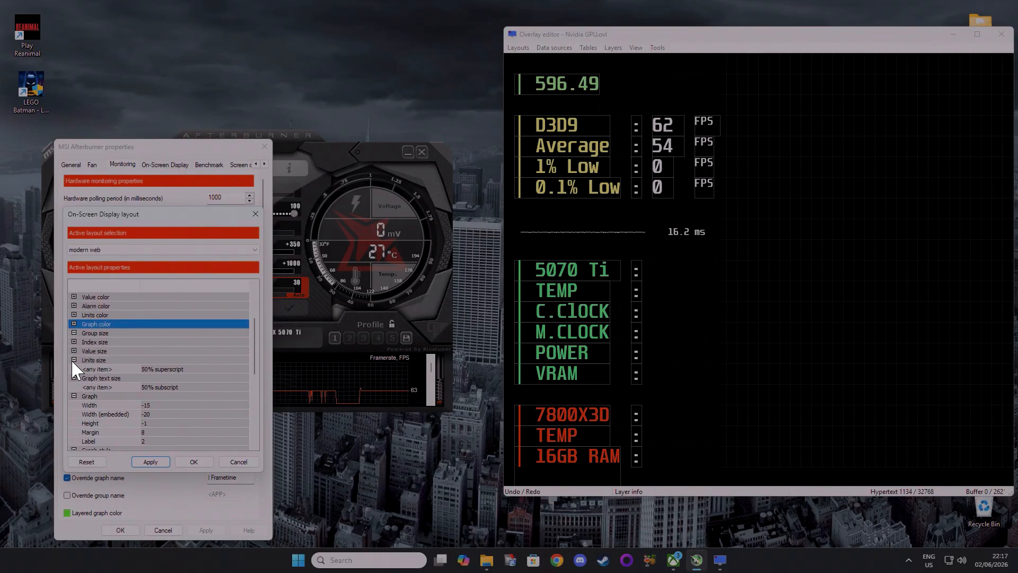
pyautogui.click(74, 359)
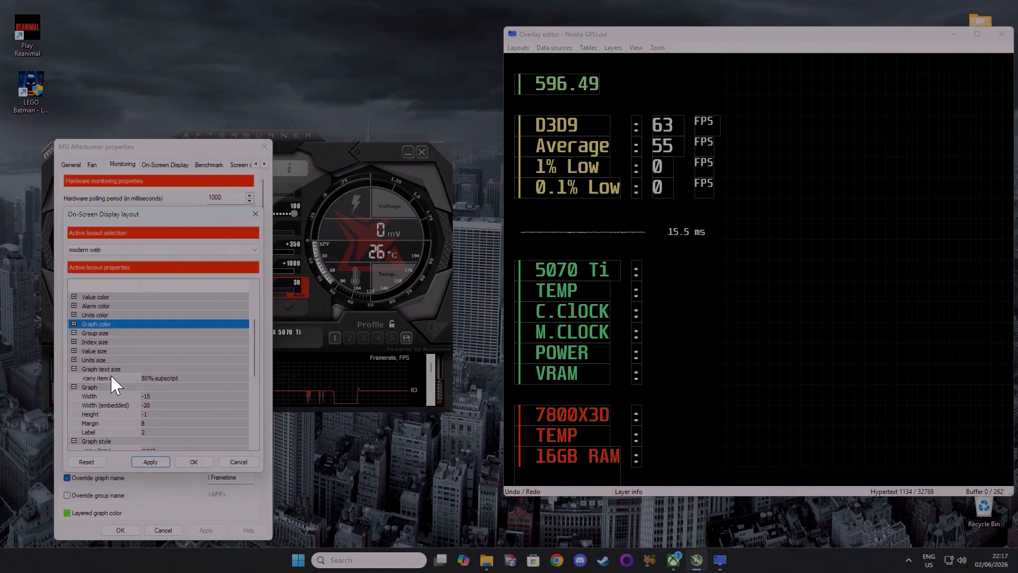
# Step: Switch the Graph text size for any item to 200% superscript and back to 50% subscript, applying each change
pyautogui.click(170, 378)
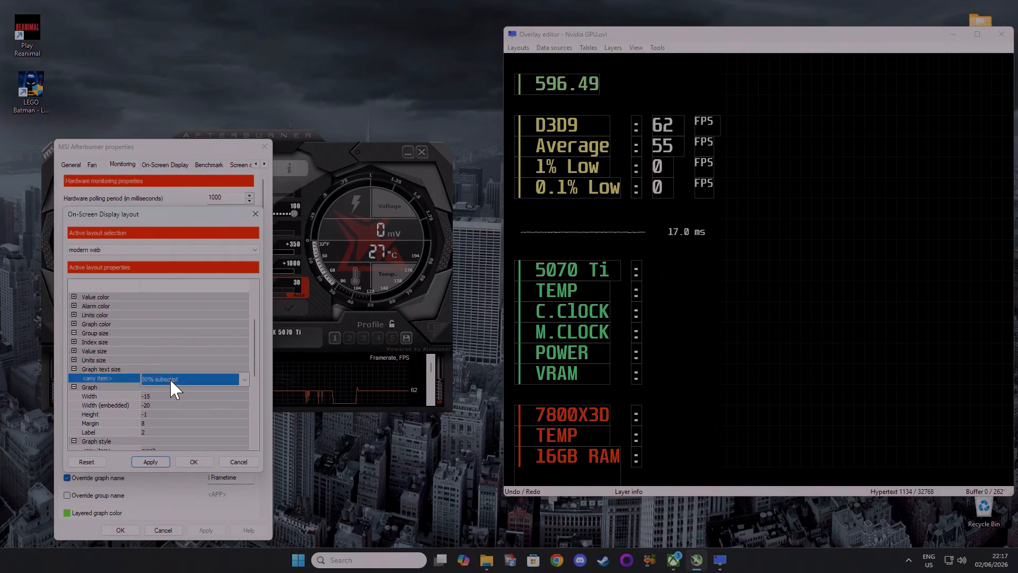
pyautogui.click(177, 380)
pyautogui.click(169, 412)
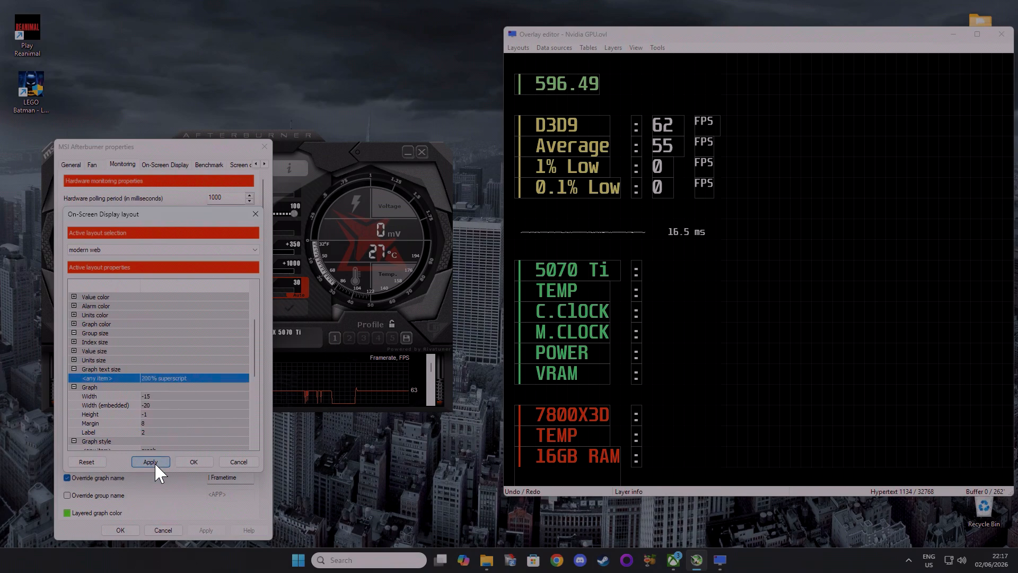
pyautogui.click(150, 462)
pyautogui.click(170, 374)
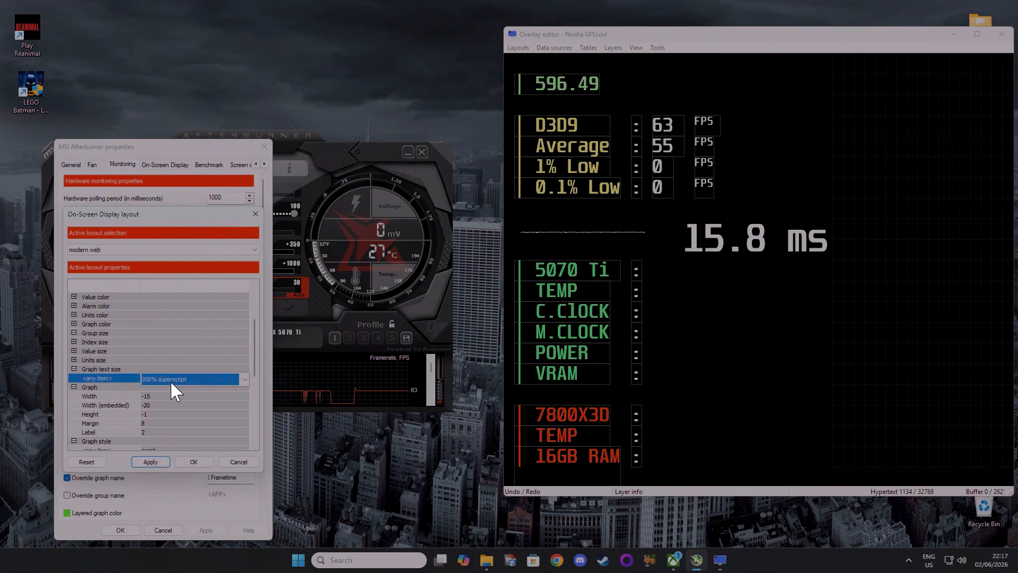
pyautogui.click(170, 380)
pyautogui.click(169, 393)
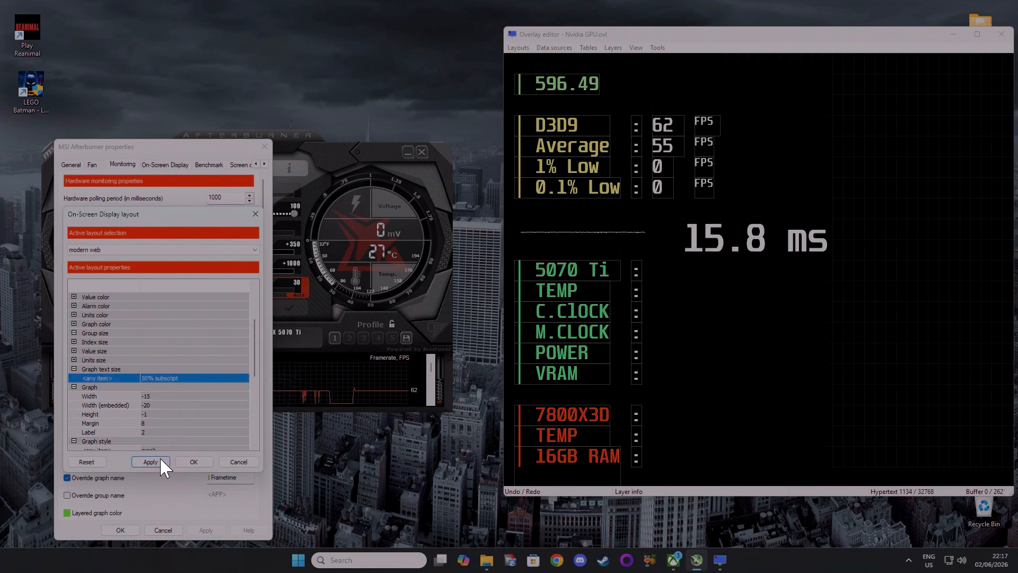
pyautogui.click(154, 460)
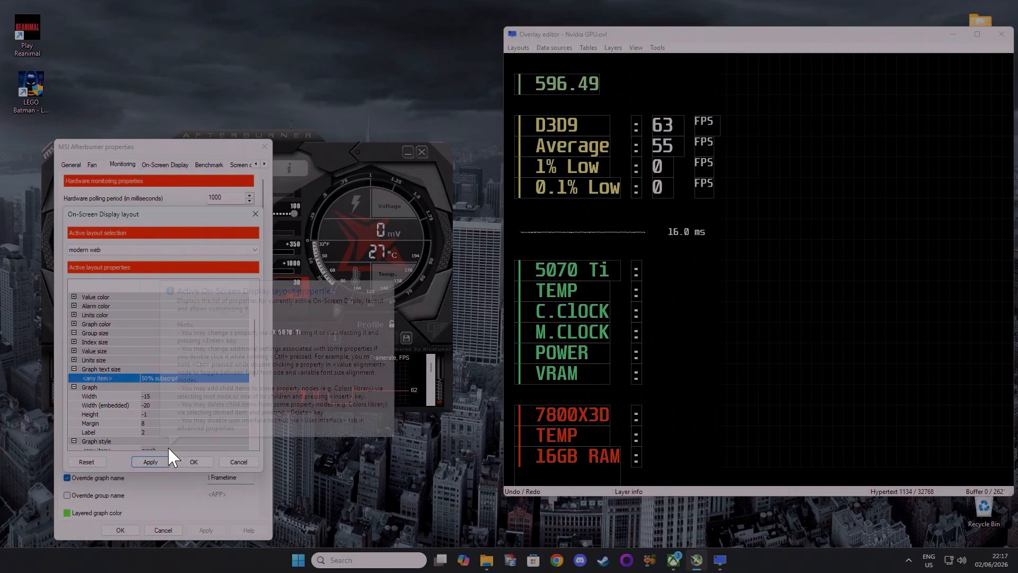
# Step: Examine the Graph group's width, embedded width, height, margin and label properties
pyautogui.scroll(-2, 177, 397)
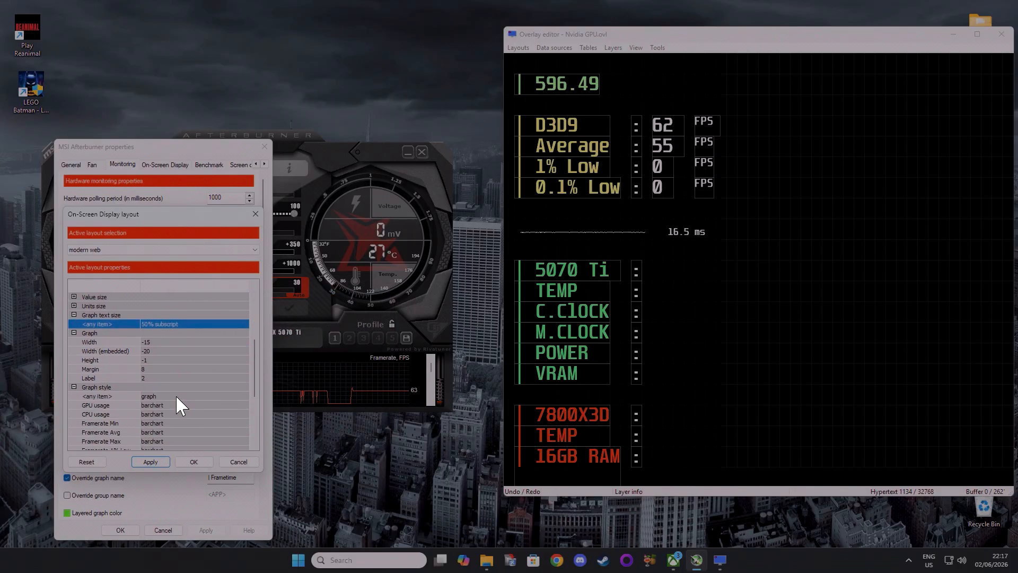
pyautogui.click(152, 344)
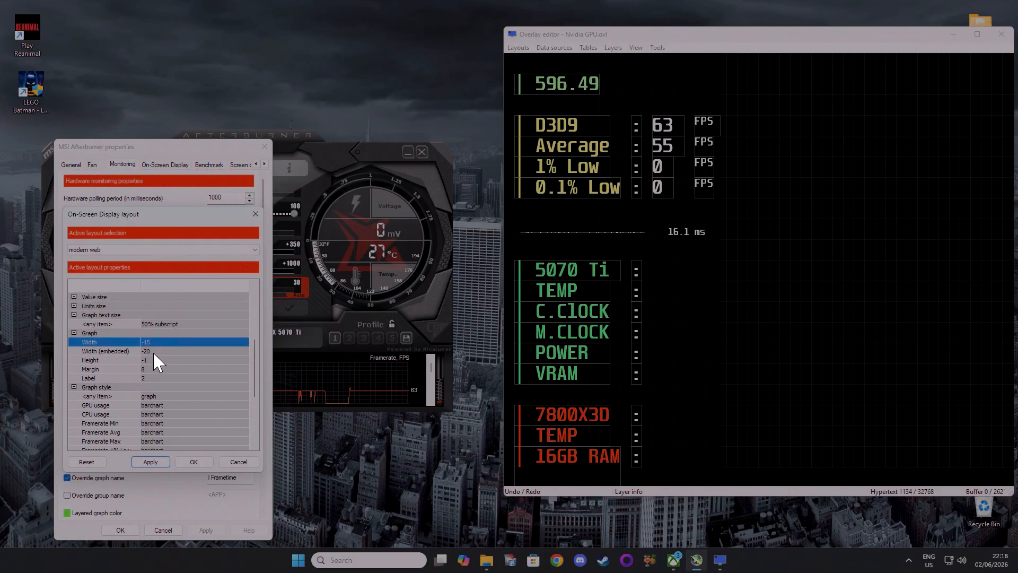
pyautogui.click(153, 352)
pyautogui.click(150, 361)
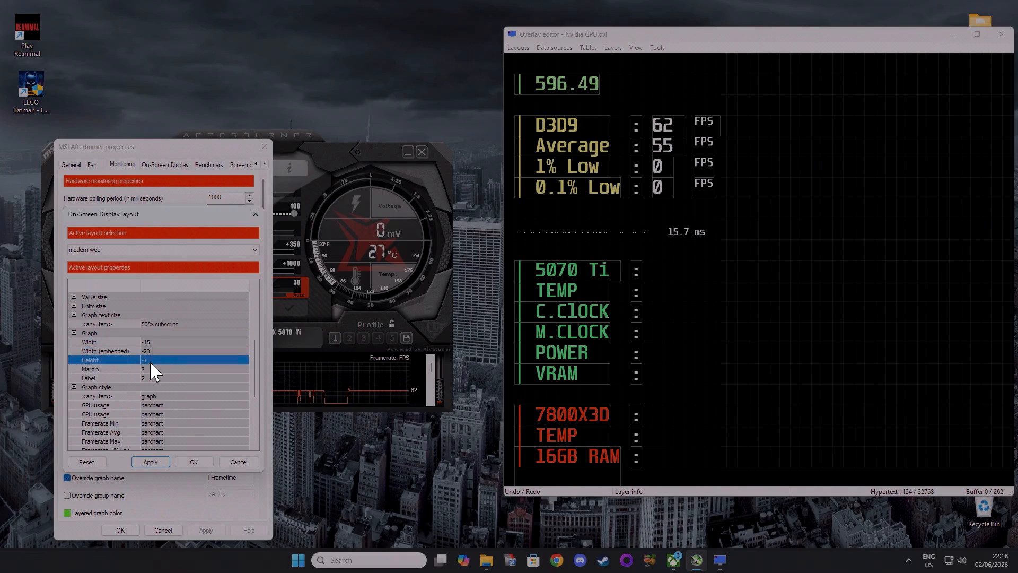
pyautogui.click(148, 368)
pyautogui.click(145, 379)
# Step: Examine the Graph style entries and collapse that group to show Graph placement
pyautogui.scroll(-2, 141, 393)
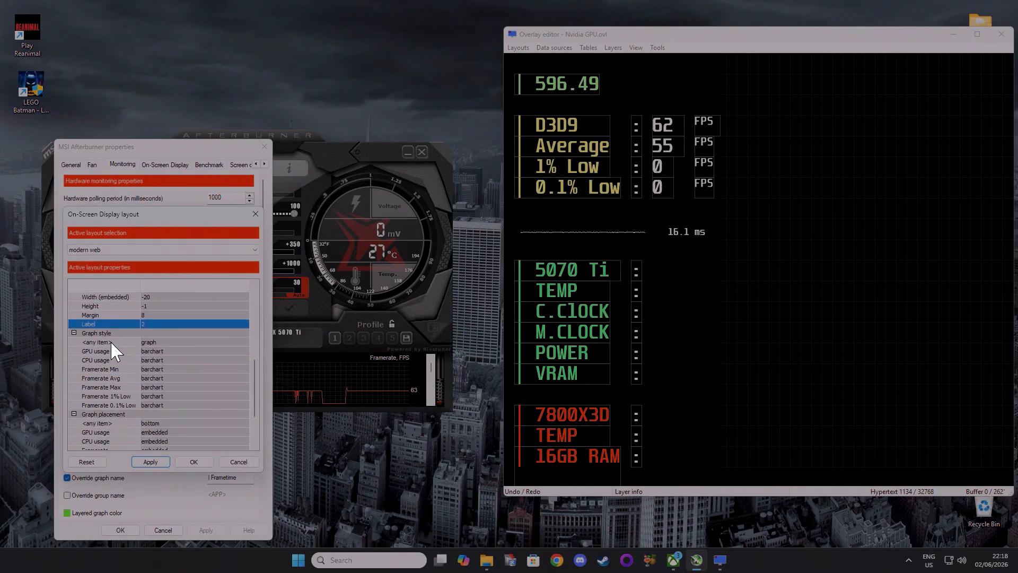
pyautogui.scroll(-1, 129, 390)
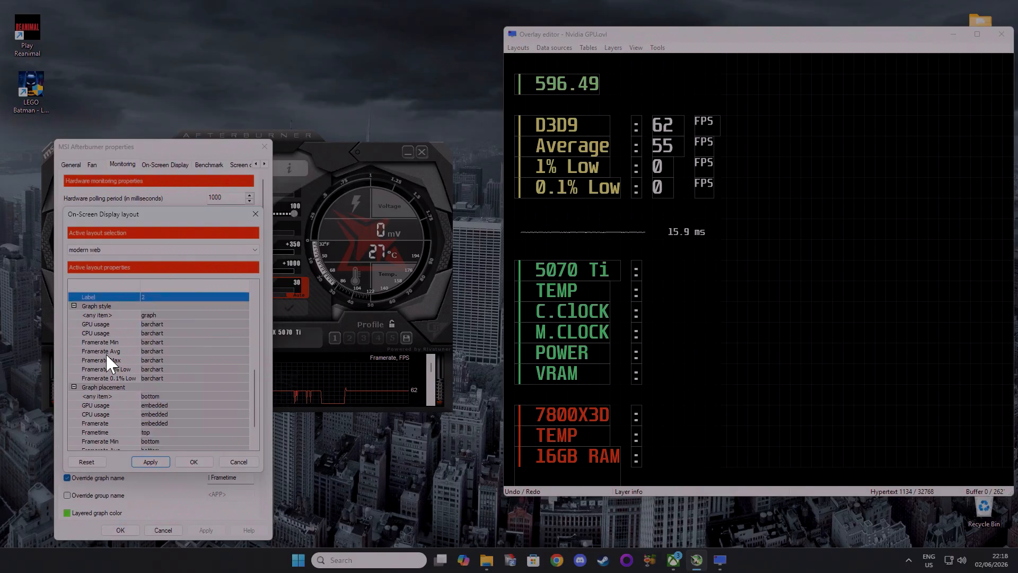
pyautogui.click(73, 306)
pyautogui.click(74, 342)
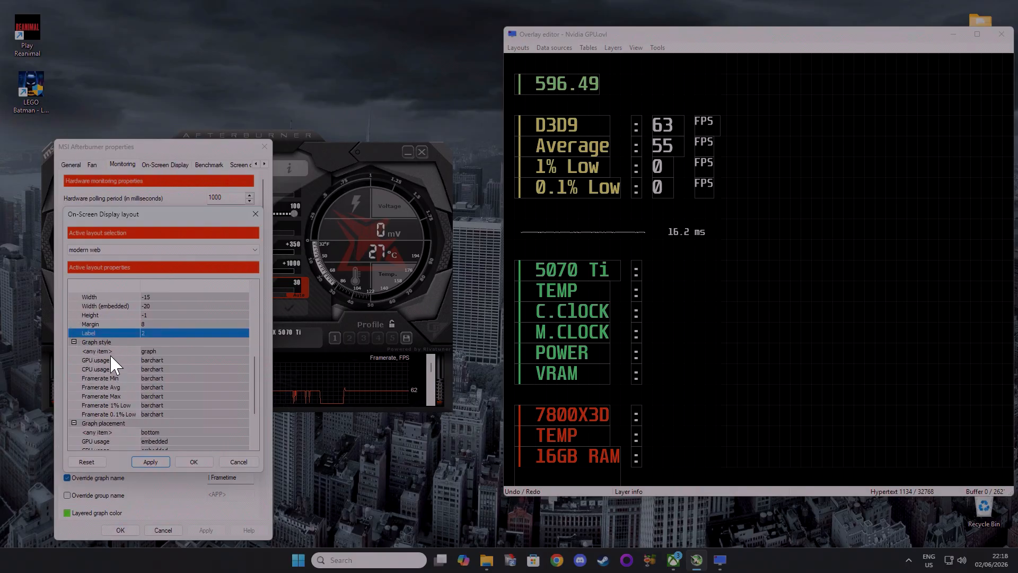
pyautogui.scroll(-1, 104, 394)
pyautogui.click(73, 315)
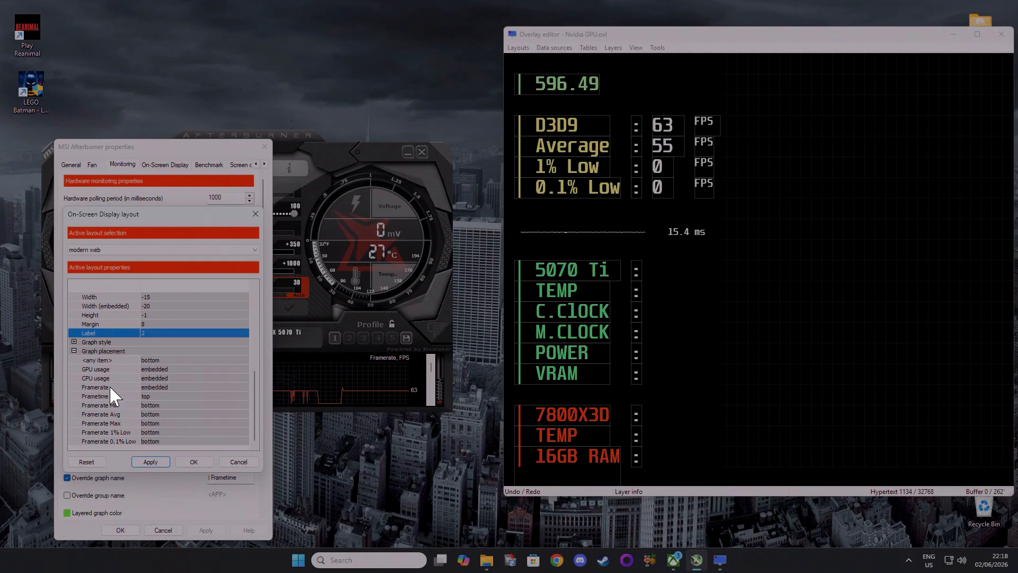
# Step: Set the Frametime graph placement to embedded and apply it
pyautogui.click(148, 397)
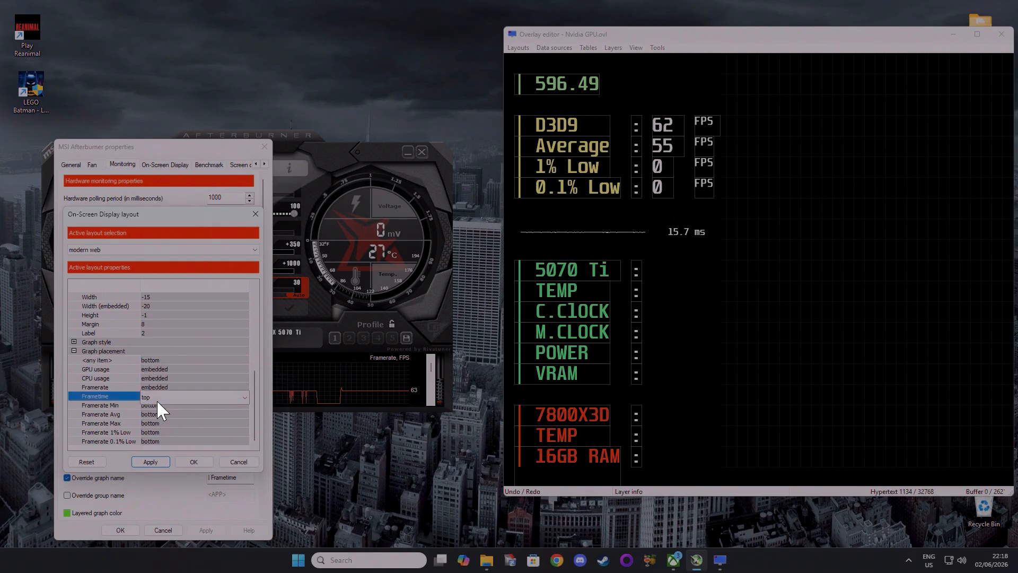
pyautogui.click(157, 398)
pyautogui.click(154, 419)
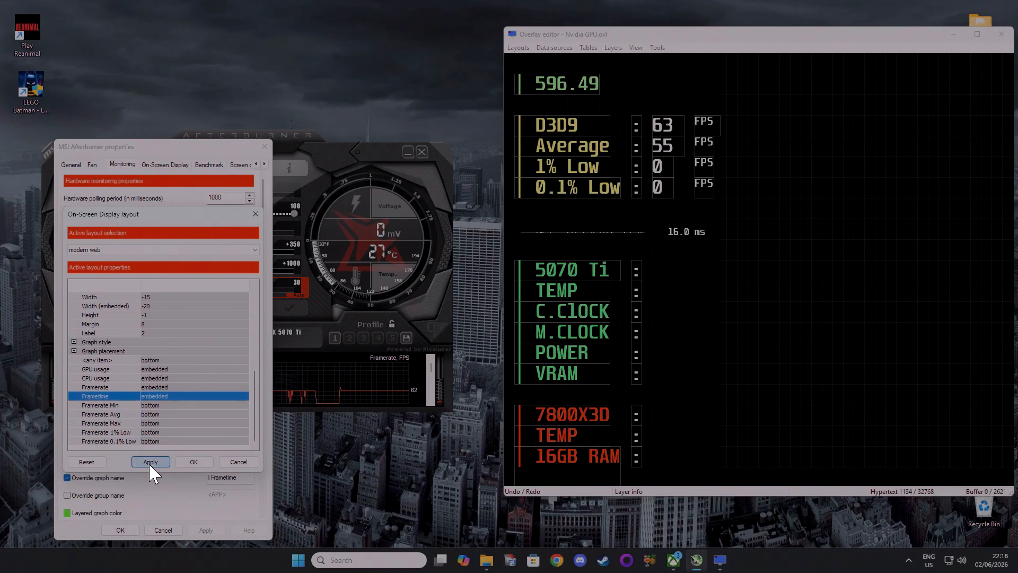
pyautogui.click(148, 463)
# Step: Set the Frametime graph placement to top, apply it, and accept both the layout settings and the MSI Afterburner properties
pyautogui.click(164, 396)
pyautogui.click(158, 396)
pyautogui.click(155, 406)
pyautogui.click(151, 458)
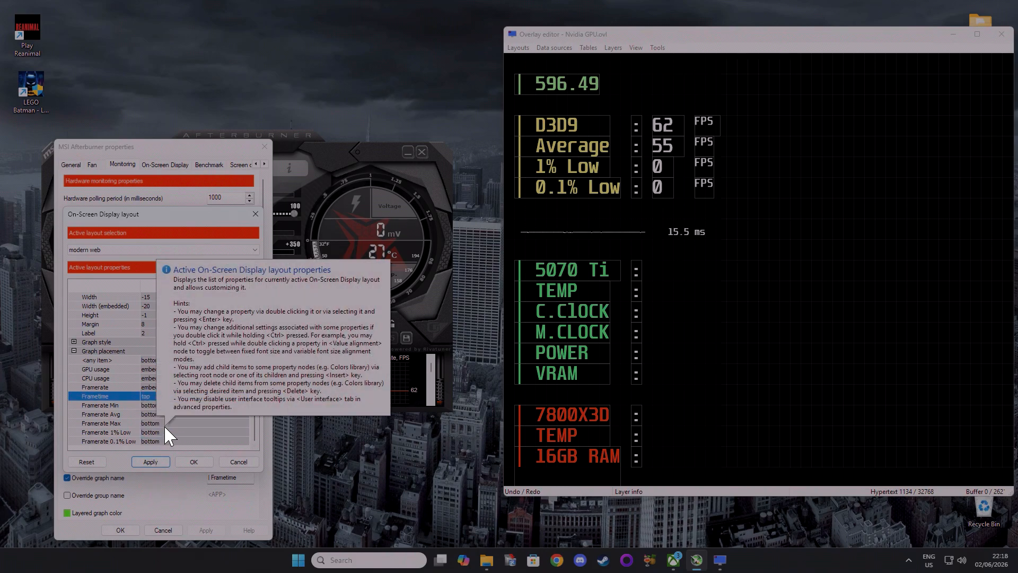
pyautogui.click(197, 462)
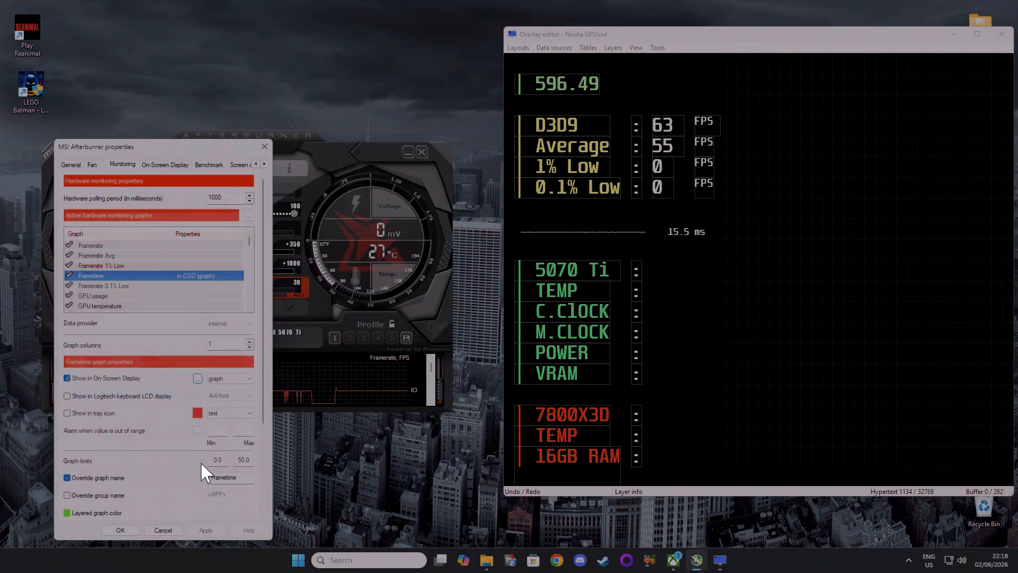
pyautogui.click(119, 530)
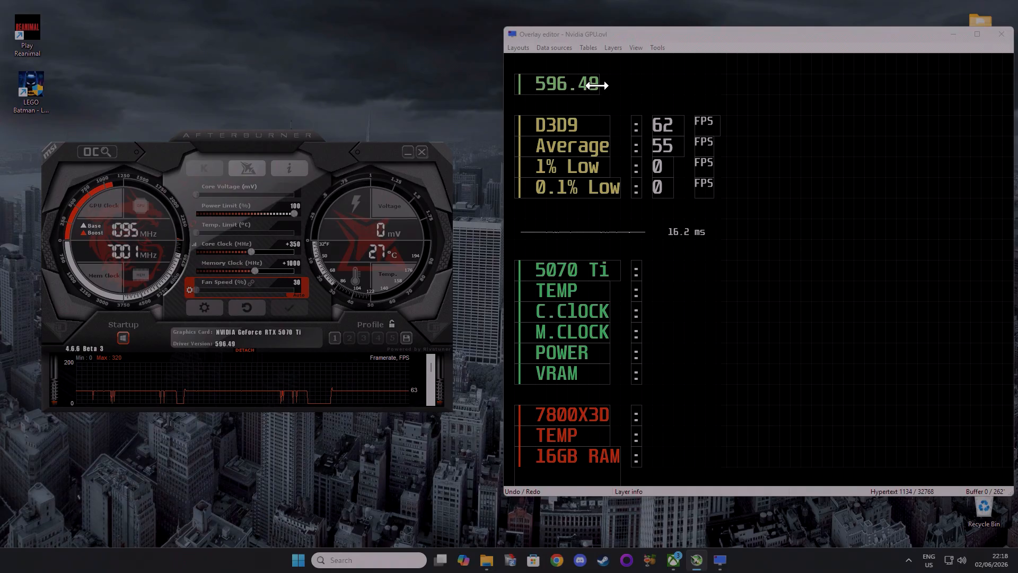
# Step: Examine the layer properties of the green 596.49 text in the overlay editor
pyautogui.doubleClick(559, 80)
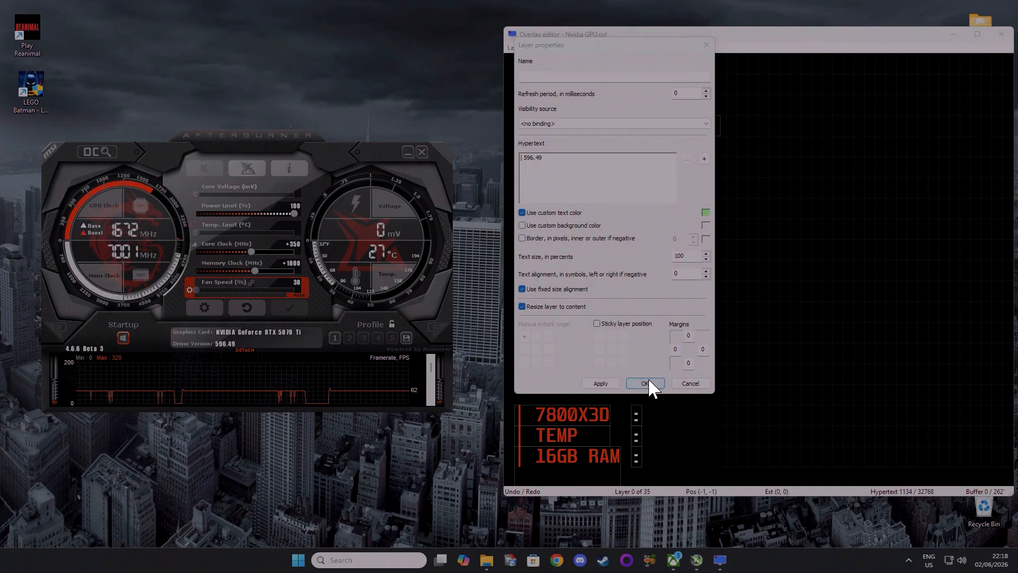
pyautogui.click(691, 383)
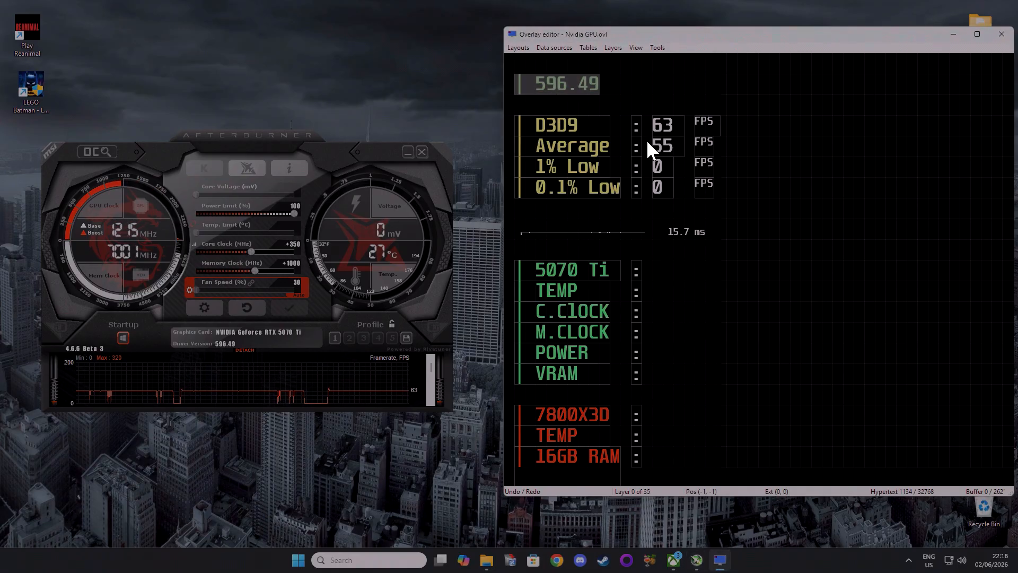
# Step: Add a new text layer to the overlay and set its hypertext to "| TEMP"
pyautogui.click(612, 47)
pyautogui.click(623, 59)
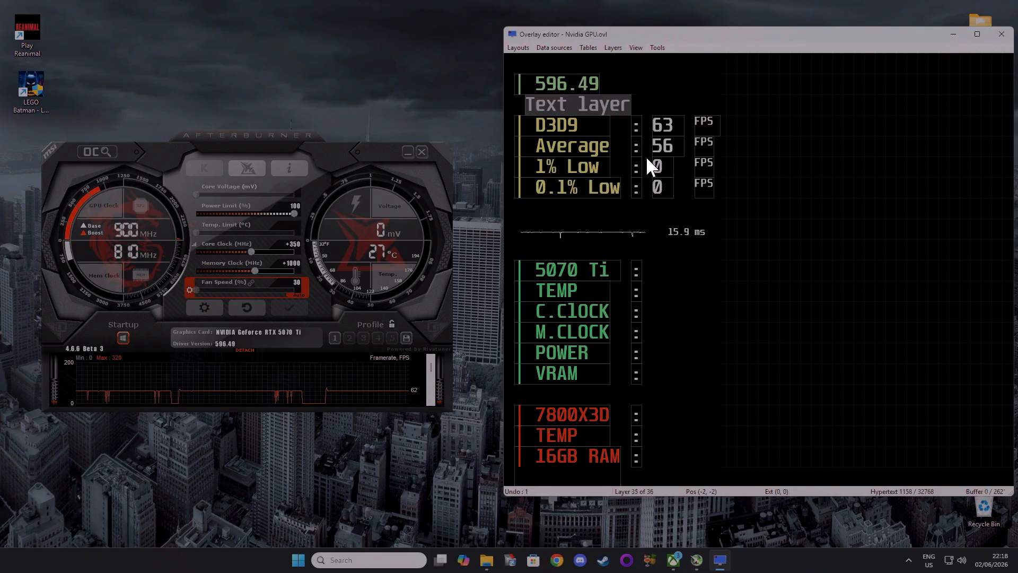
pyautogui.doubleClick(602, 107)
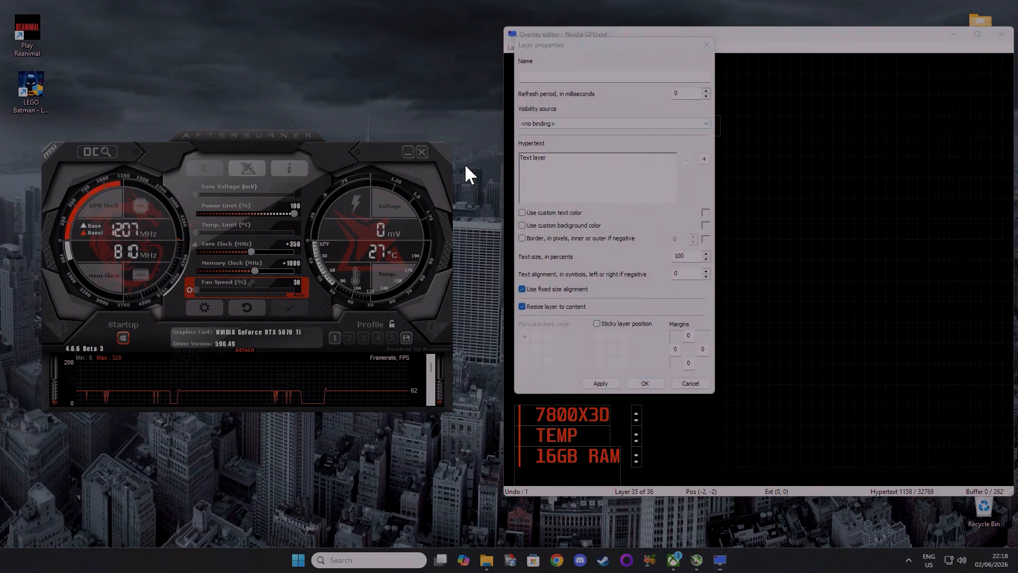
pyautogui.press('BackSpace')
pyautogui.write('| ')
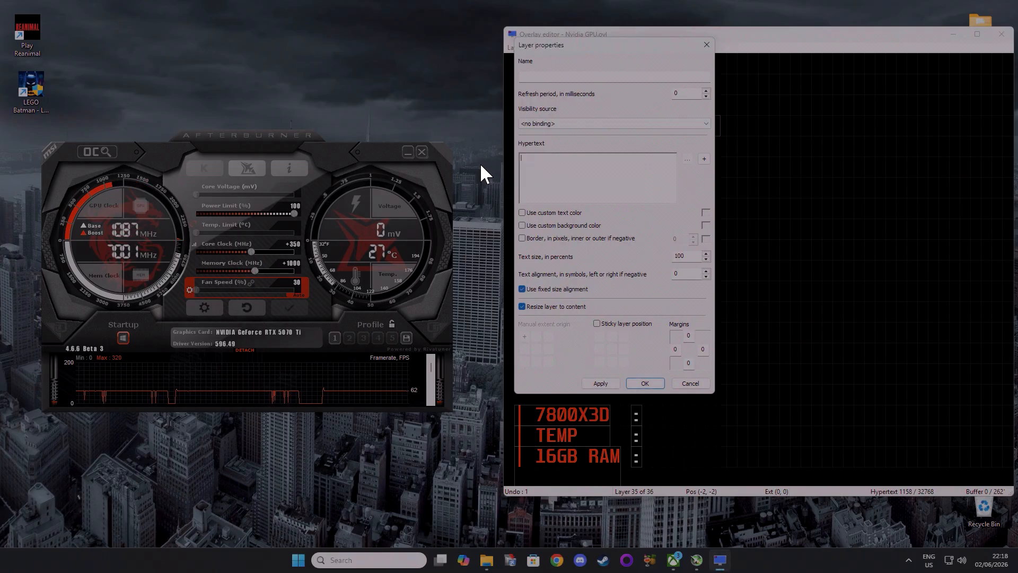
pyautogui.write('TY')
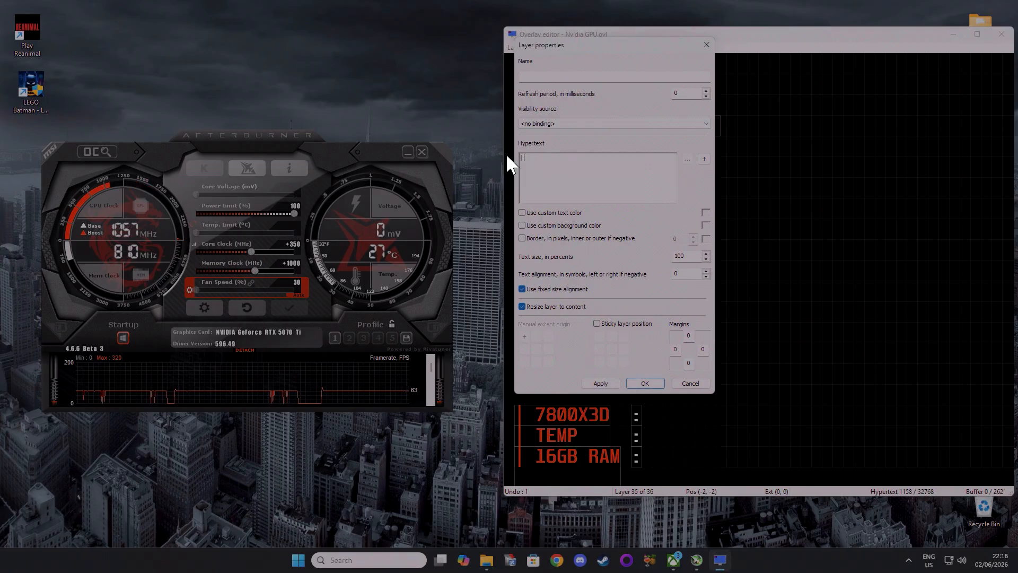
pyautogui.write('TEMP')
# Step: Give the new TEMP layer a custom orange text color and accept its layer properties
pyautogui.click(523, 213)
pyautogui.click(706, 213)
pyautogui.moveTo(593, 191); pyautogui.dragTo(573, 202)
pyautogui.click(555, 282)
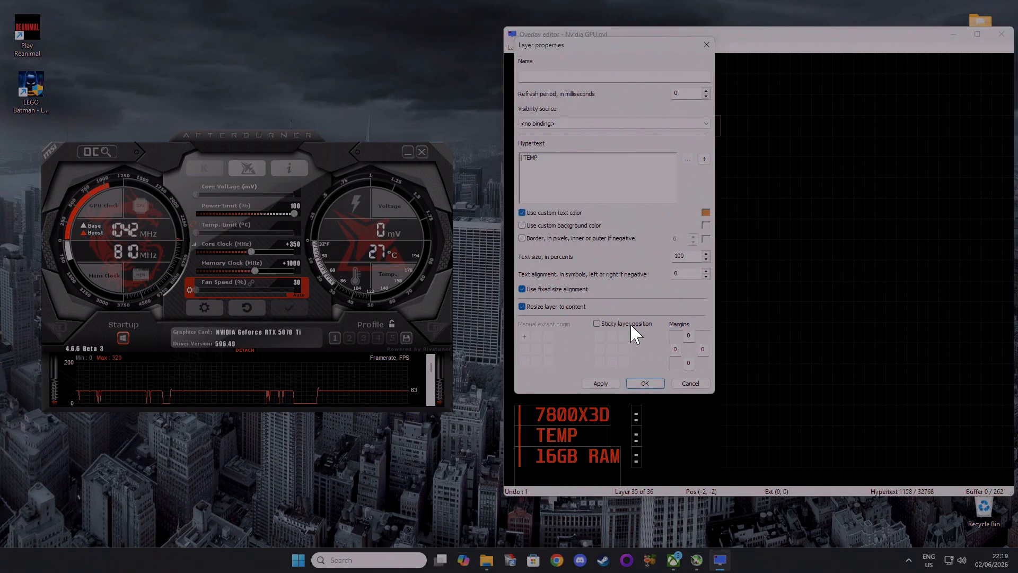
pyautogui.click(646, 385)
# Step: Move the orange TEMP layer beside the 596.49 text, and delete it
pyautogui.moveTo(564, 97); pyautogui.dragTo(663, 93)
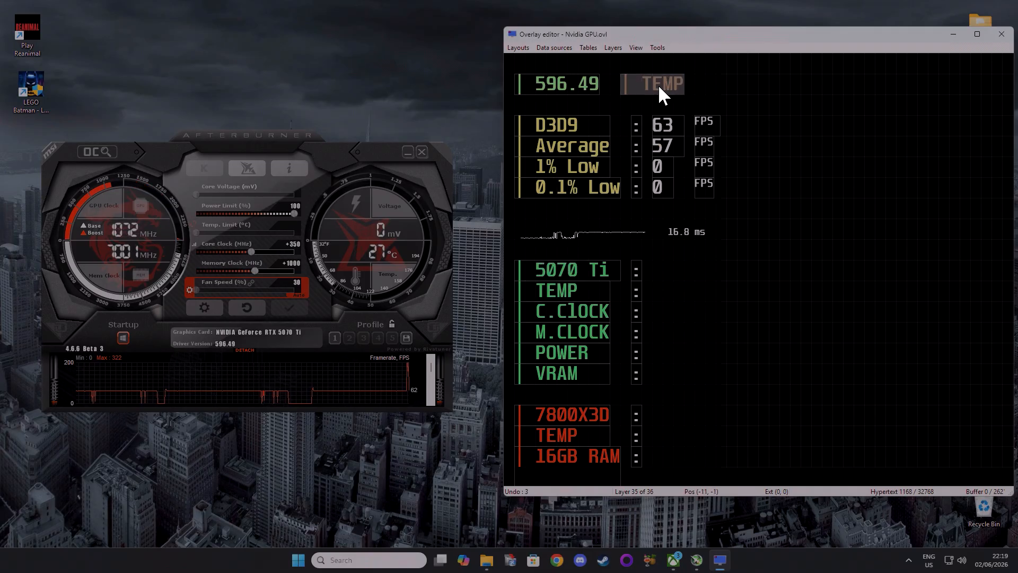
pyautogui.press('Delete')
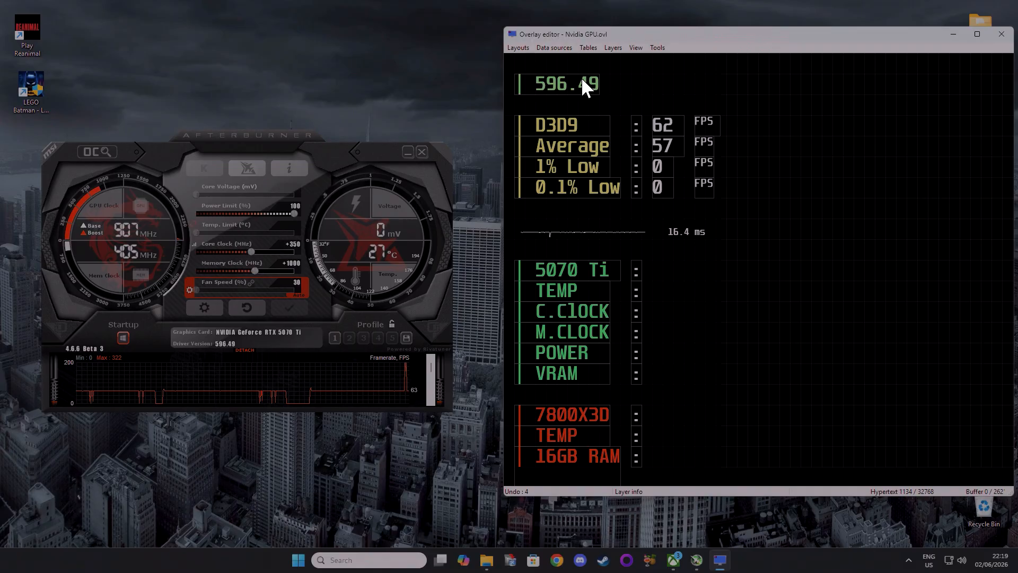
# Step: Examine the hypertext of the green 596.49 layer, keeping the layer in its original place
pyautogui.moveTo(581, 78); pyautogui.dragTo(574, 80)
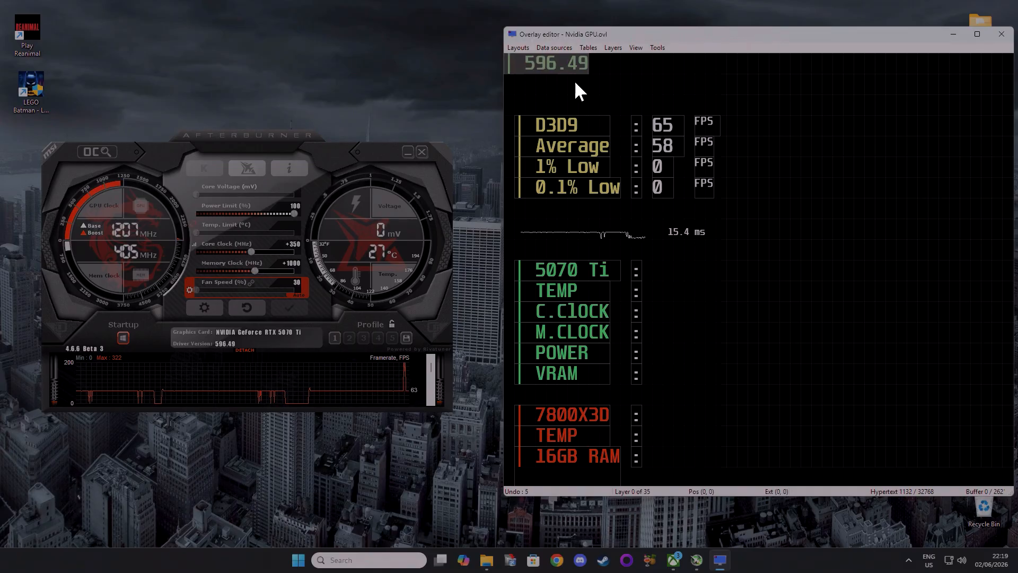
pyautogui.doubleClick(566, 79)
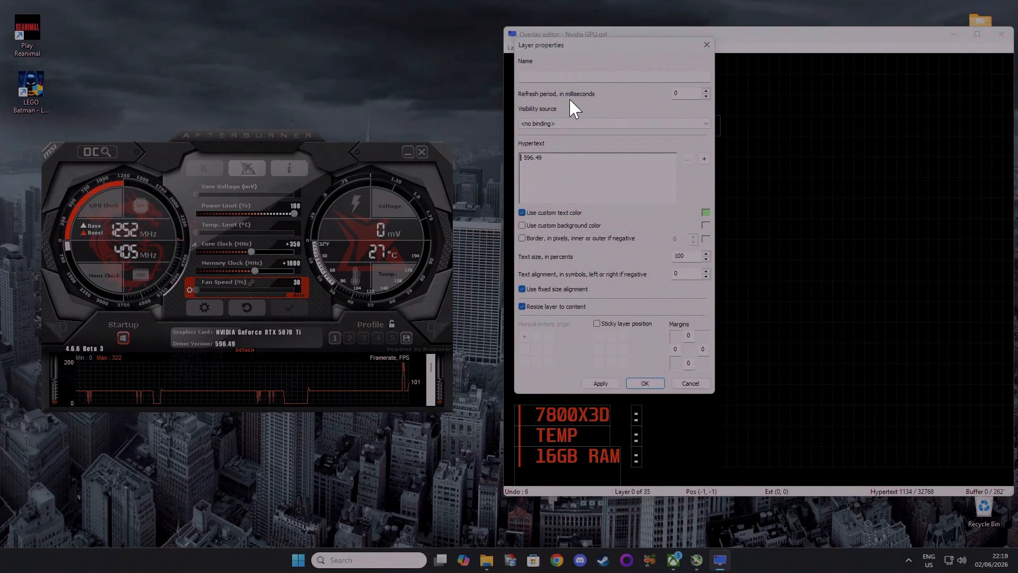
pyautogui.doubleClick(544, 159)
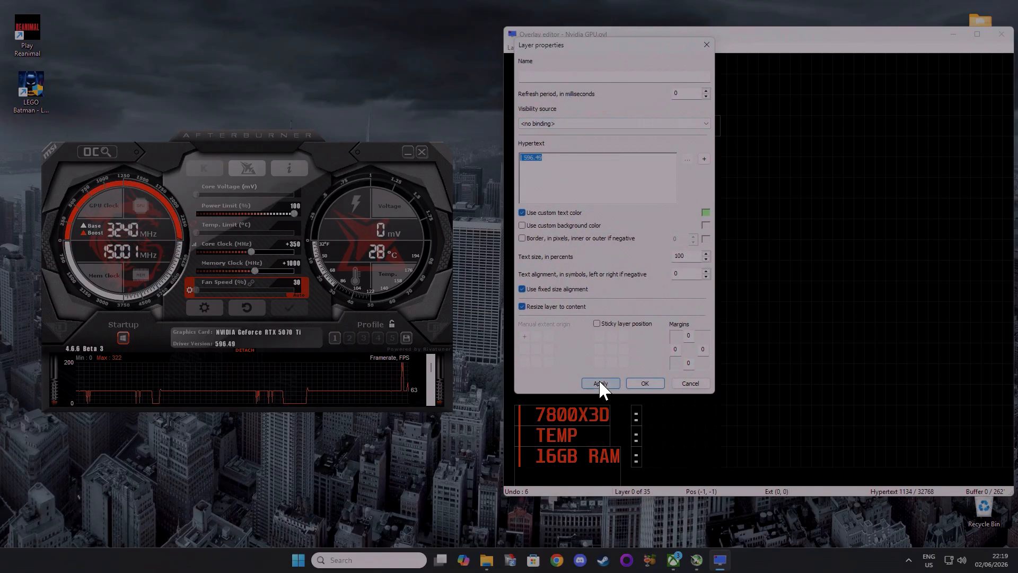
pyautogui.click(643, 384)
# Step: Examine the hypertext and custom text color of the yellow D3D9 layer without changing them
pyautogui.doubleClick(568, 125)
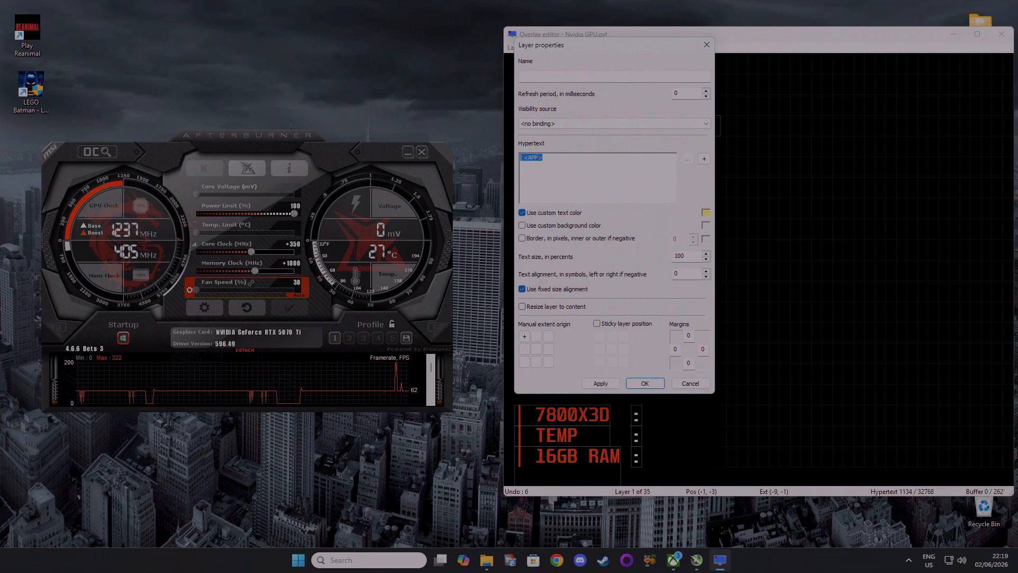
pyautogui.click(706, 212)
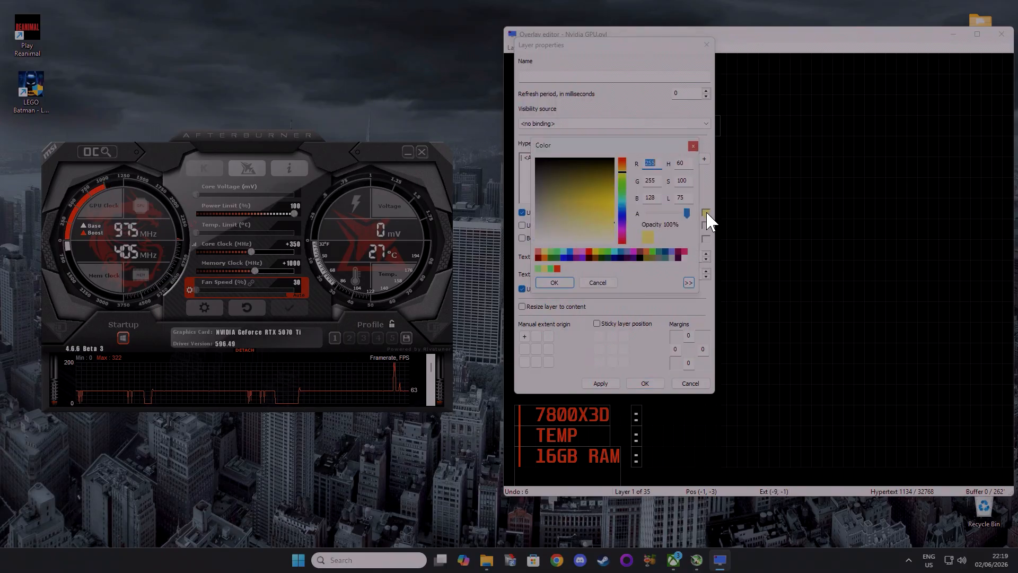
pyautogui.click(597, 282)
pyautogui.click(644, 384)
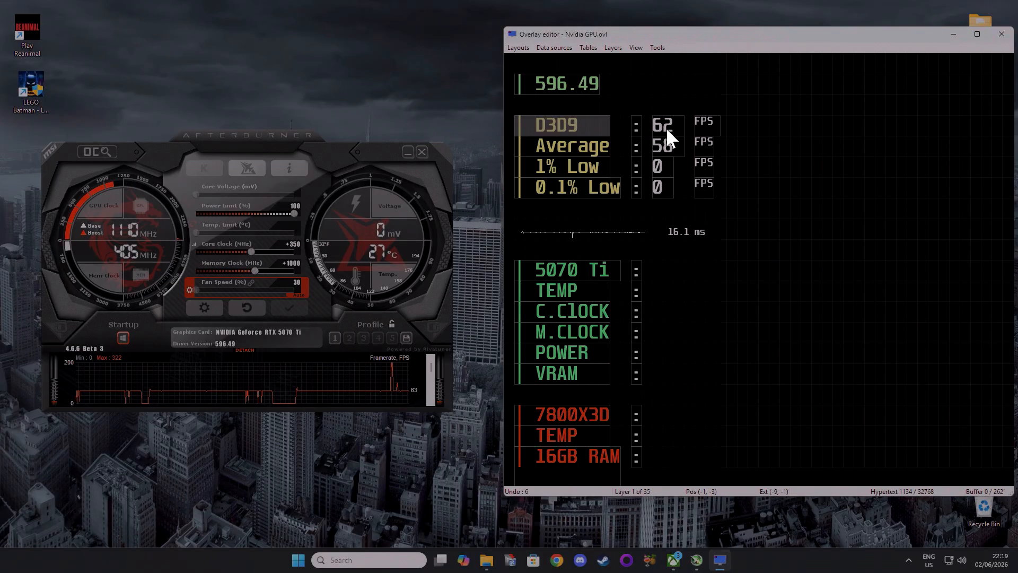
# Step: Inspect the properties of the Average, 1% Low and 0.1% Low label layers, keeping the labels aligned
pyautogui.doubleClick(580, 142)
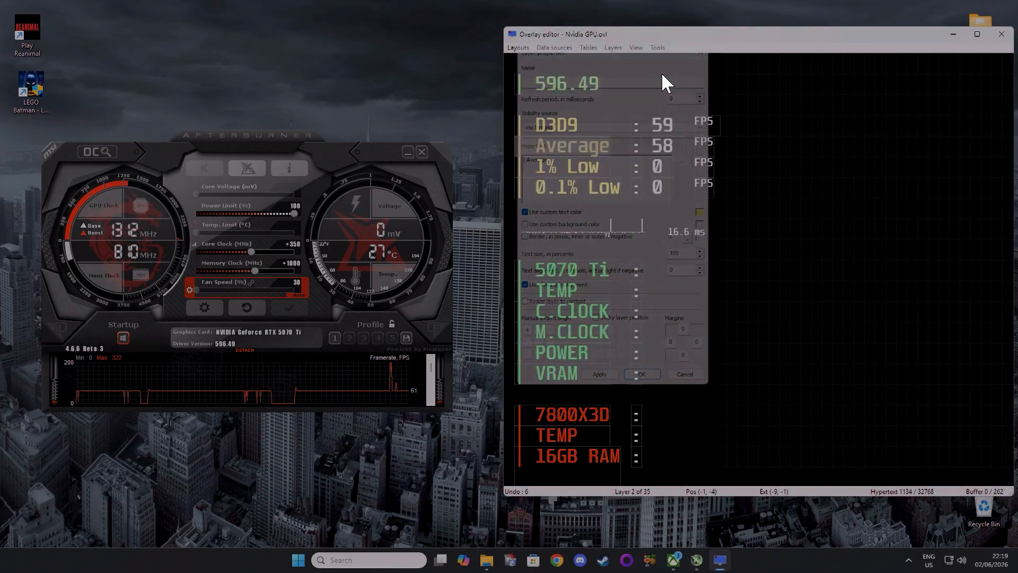
pyautogui.doubleClick(571, 163)
pyautogui.click(708, 46)
pyautogui.doubleClick(565, 185)
pyautogui.click(701, 49)
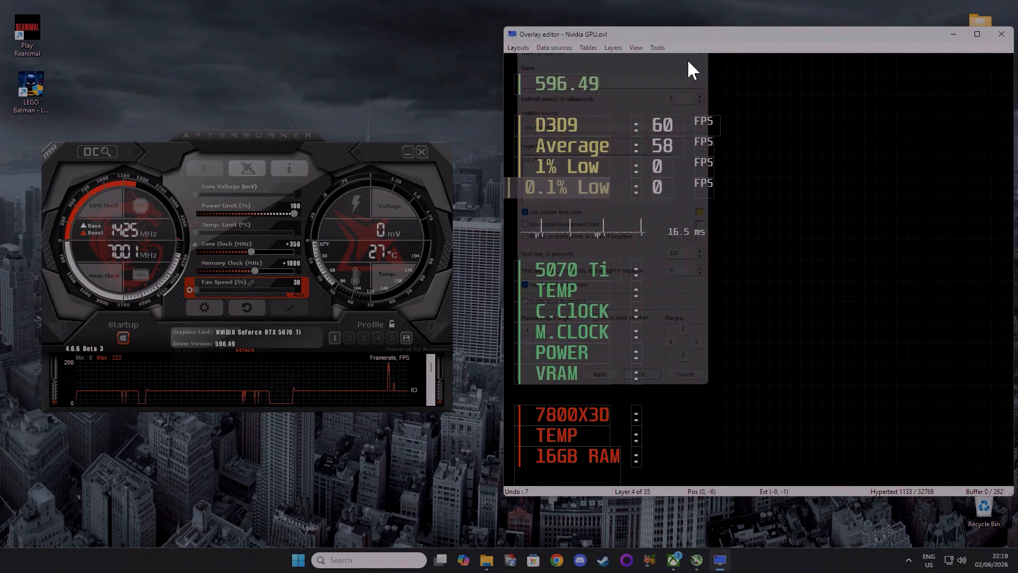
pyautogui.moveTo(576, 188); pyautogui.dragTo(589, 187)
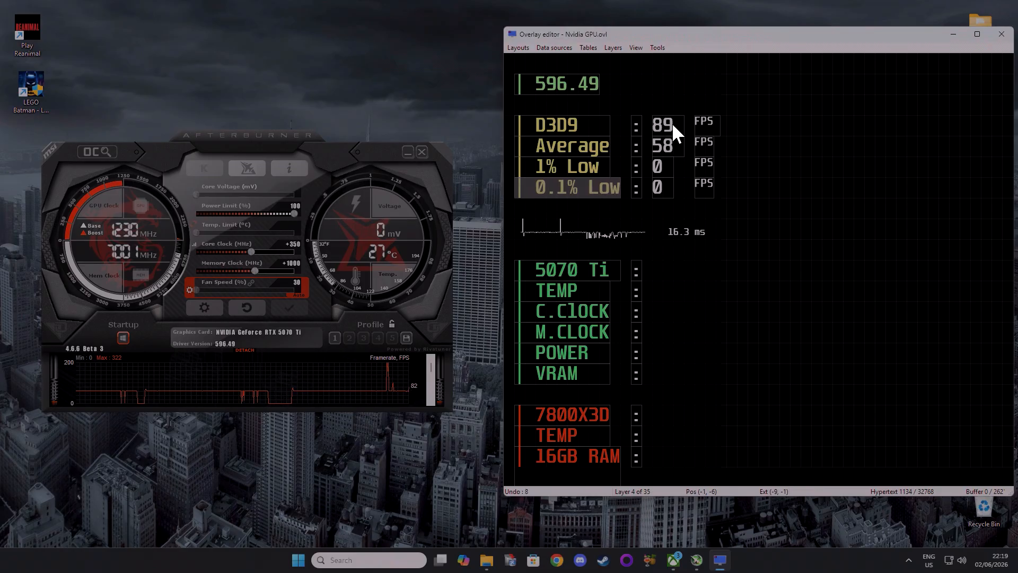
# Step: Inspect the properties of the colon layer in the D3D9 row and keep it aligned with the colons below
pyautogui.moveTo(640, 124); pyautogui.dragTo(636, 124)
pyautogui.doubleClick(627, 125)
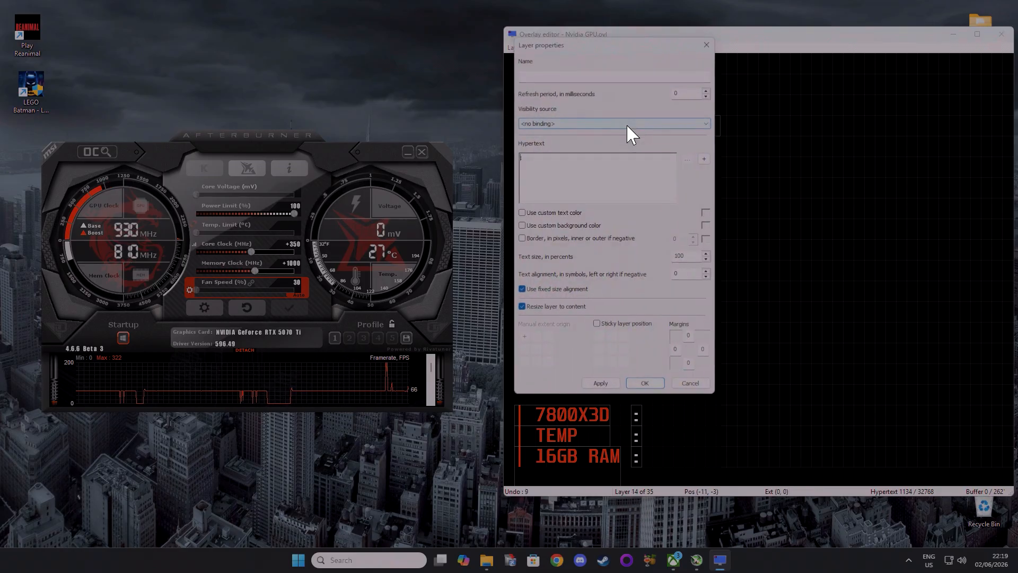
pyautogui.click(706, 45)
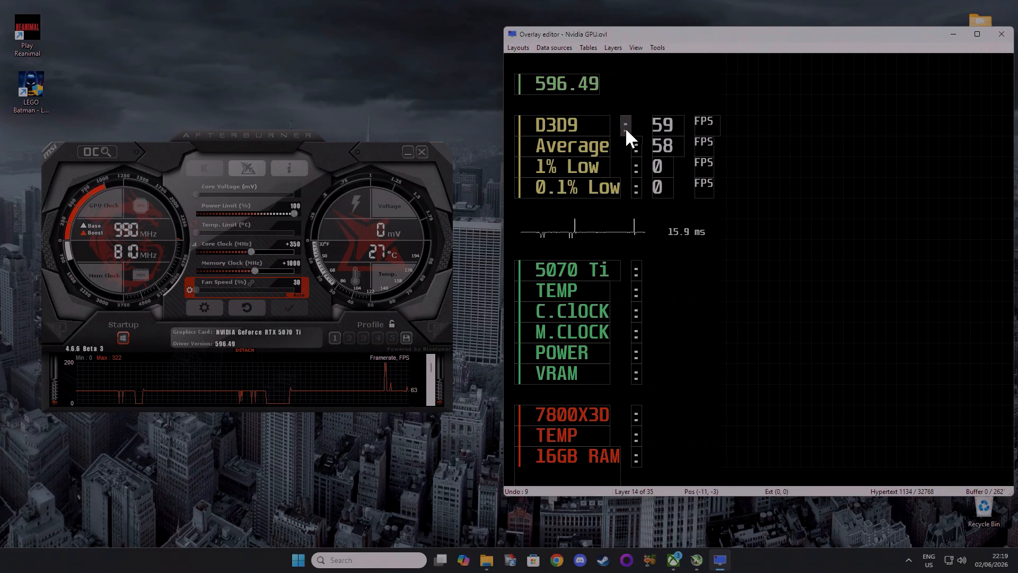
pyautogui.moveTo(625, 127); pyautogui.dragTo(638, 127)
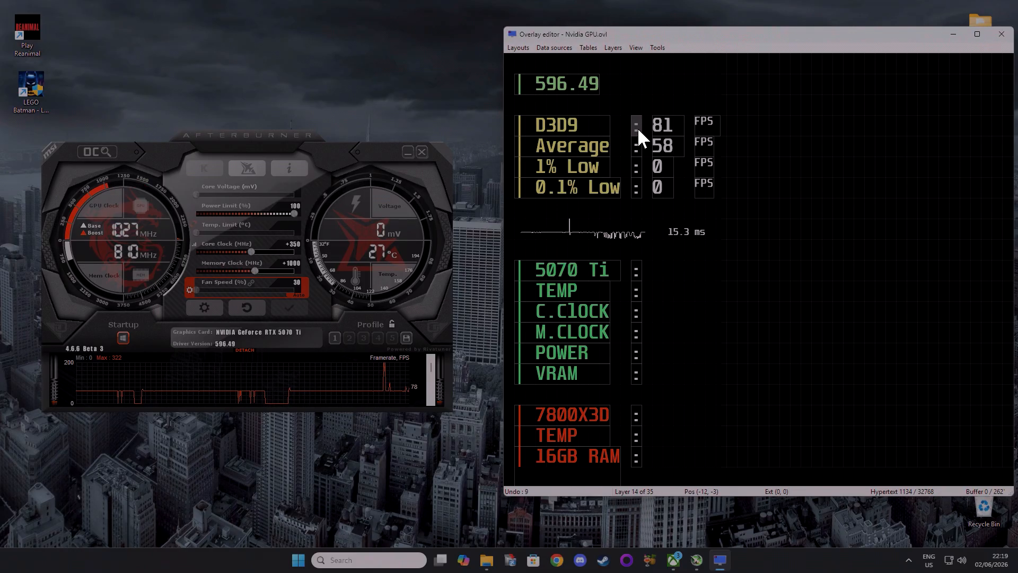
# Step: Examine the hypertext of the framerate value layers in the D3D9 and Average rows, leaving both unchanged
pyautogui.doubleClick(669, 126)
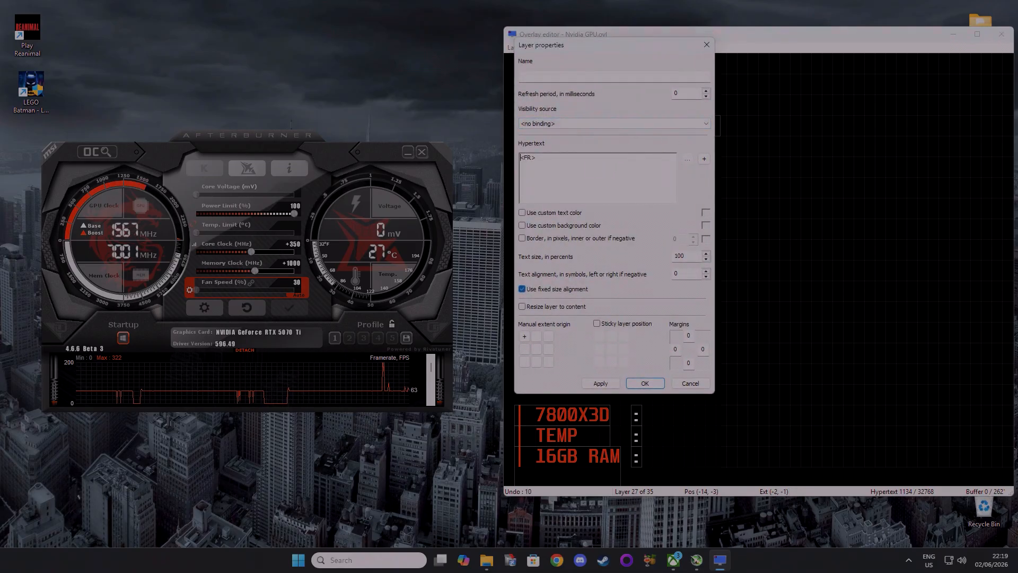
pyautogui.hotkey('ctrl', 'a')
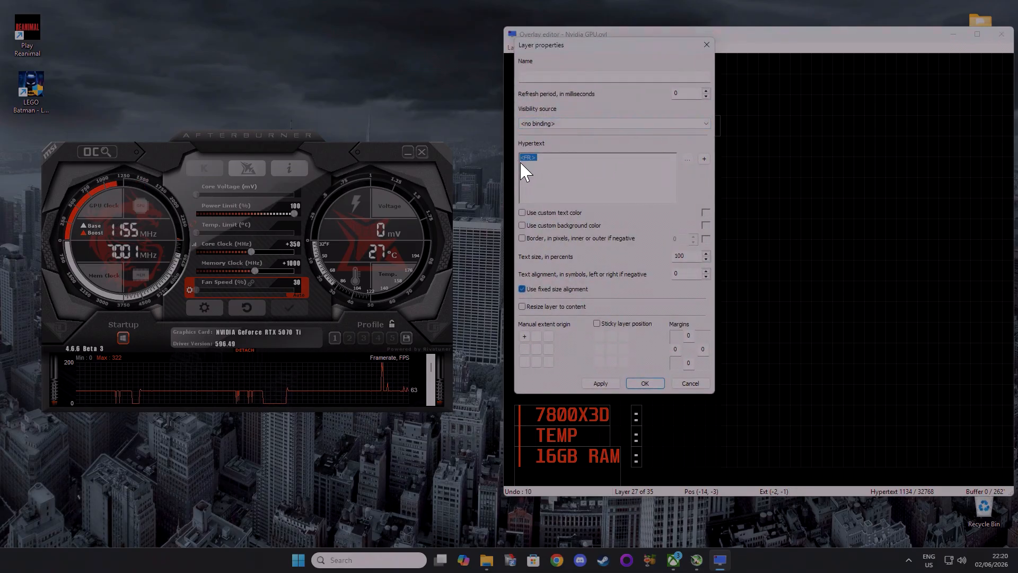
pyautogui.click(691, 383)
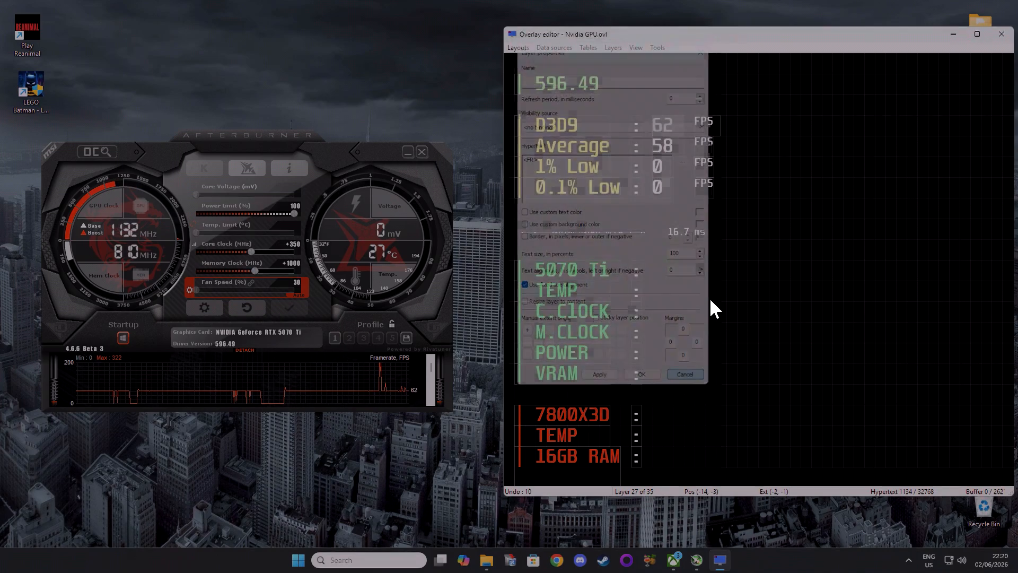
pyautogui.doubleClick(666, 146)
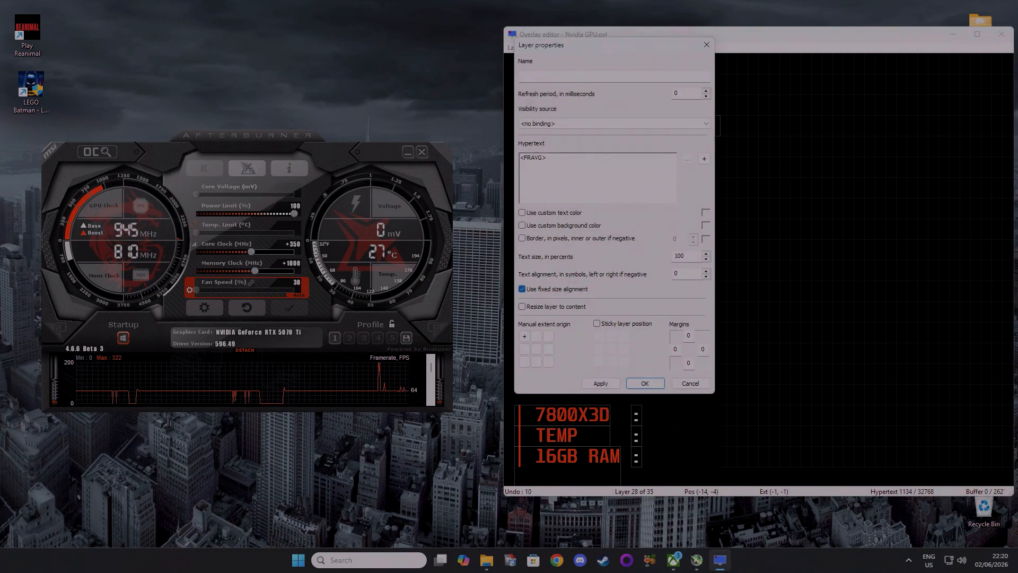
pyautogui.click(690, 380)
# Step: Begin FPS recording and inspect the hypertext of the 1% Low and 0.1% Low value layers
pyautogui.press('F10')
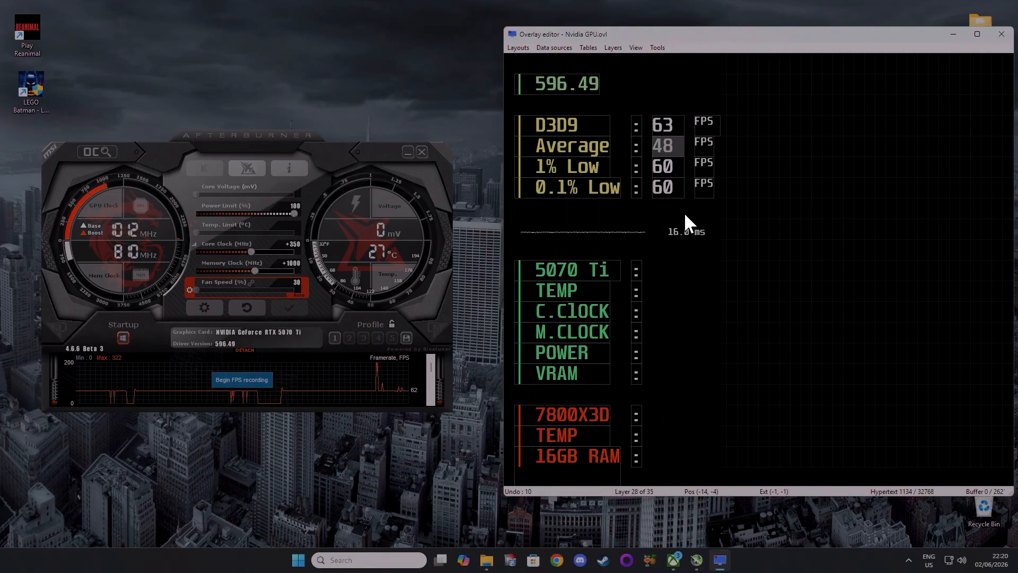
pyautogui.doubleClick(663, 168)
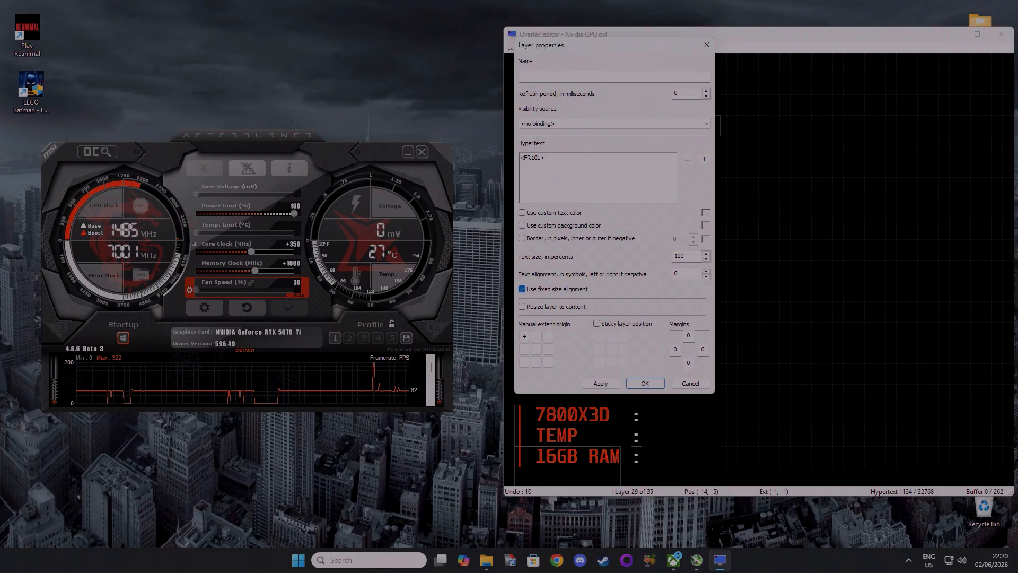
pyautogui.click(707, 45)
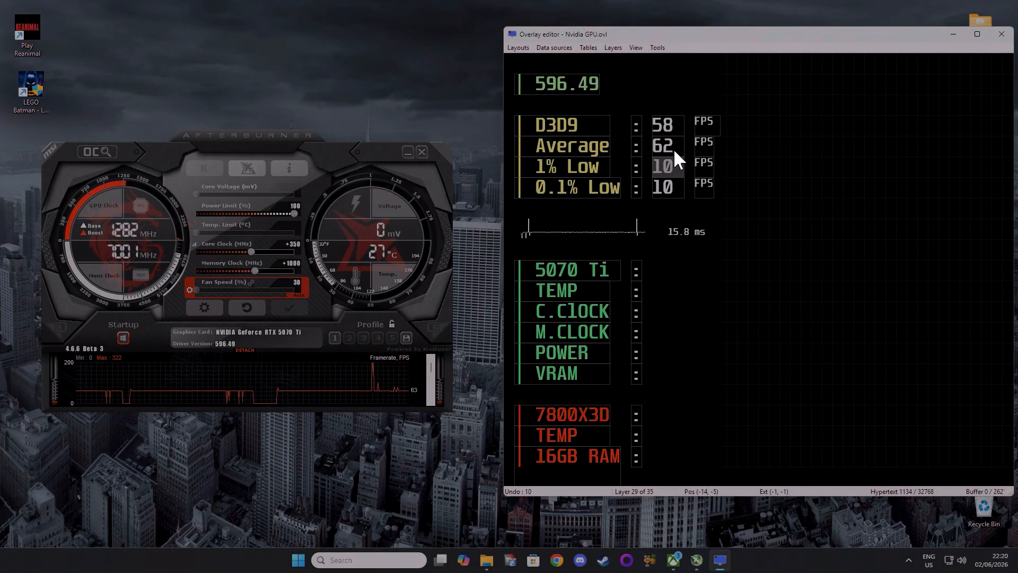
pyautogui.doubleClick(670, 187)
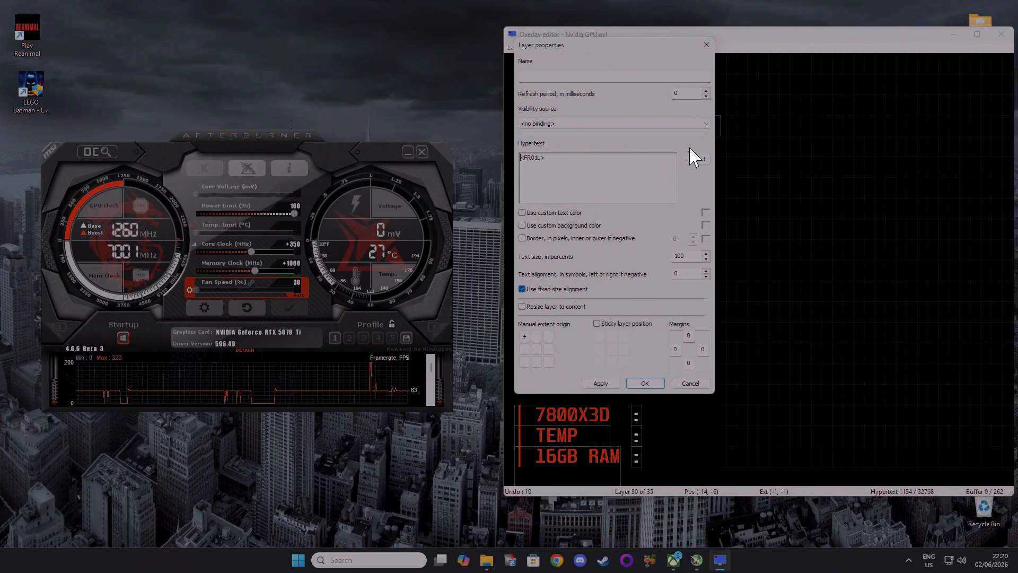
pyautogui.click(706, 45)
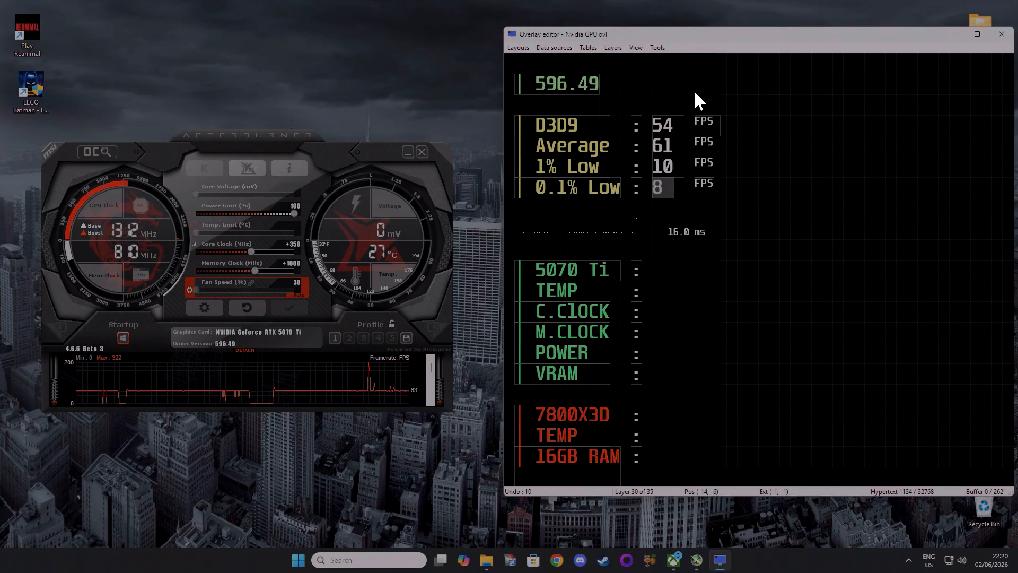
# Step: Try adding trailing spaces to the hypertext of the FPS label in the D3D9 row, and remove them again
pyautogui.doubleClick(704, 122)
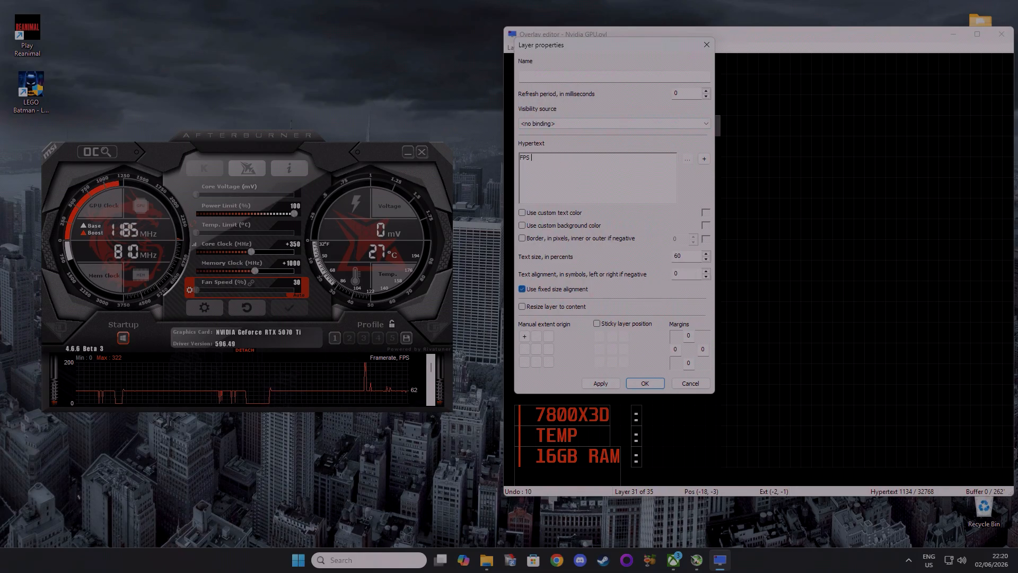
pyautogui.click(607, 387)
pyautogui.click(656, 382)
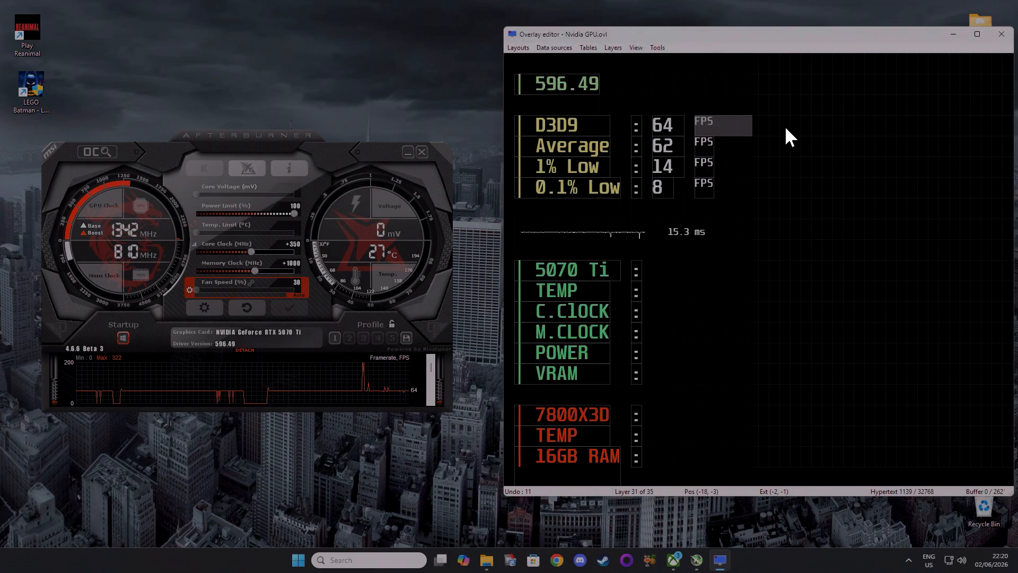
pyautogui.doubleClick(720, 123)
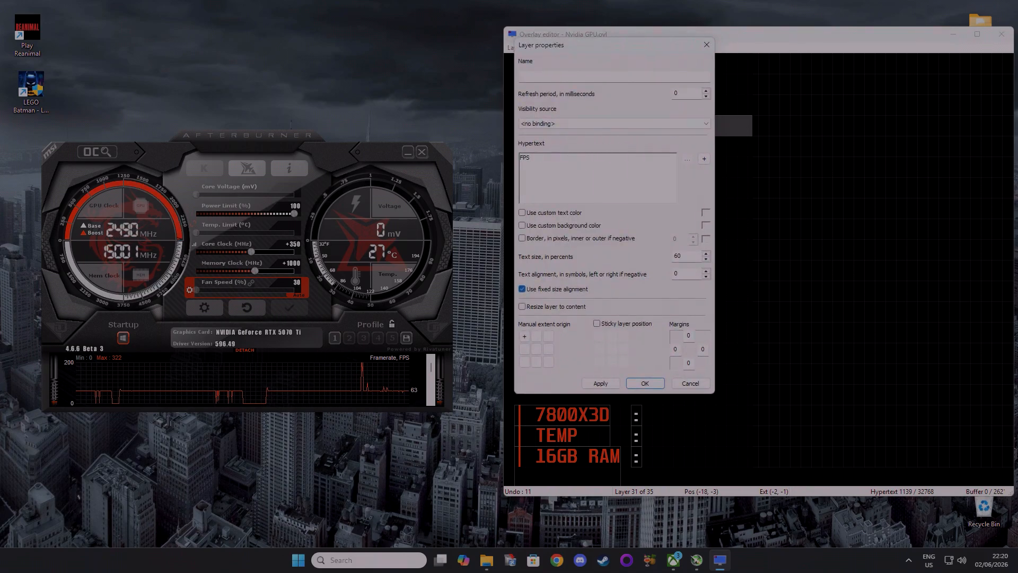
pyautogui.click(535, 158)
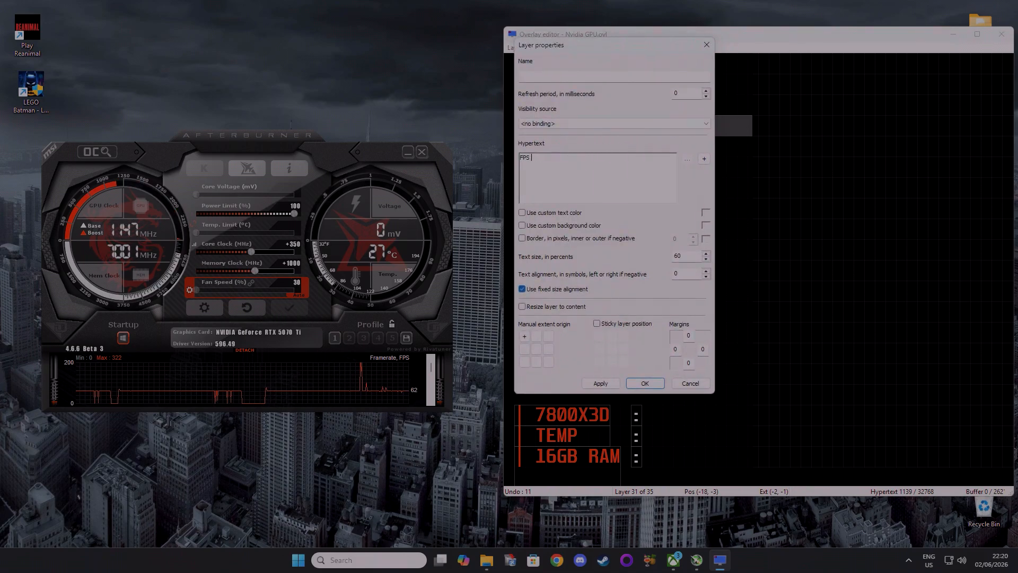
pyautogui.click(611, 384)
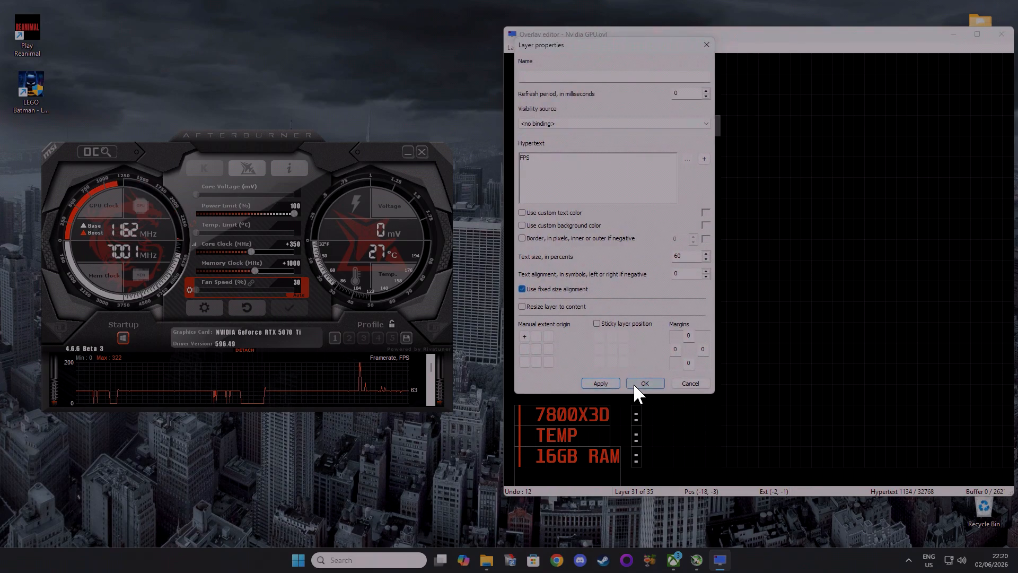
pyautogui.click(632, 383)
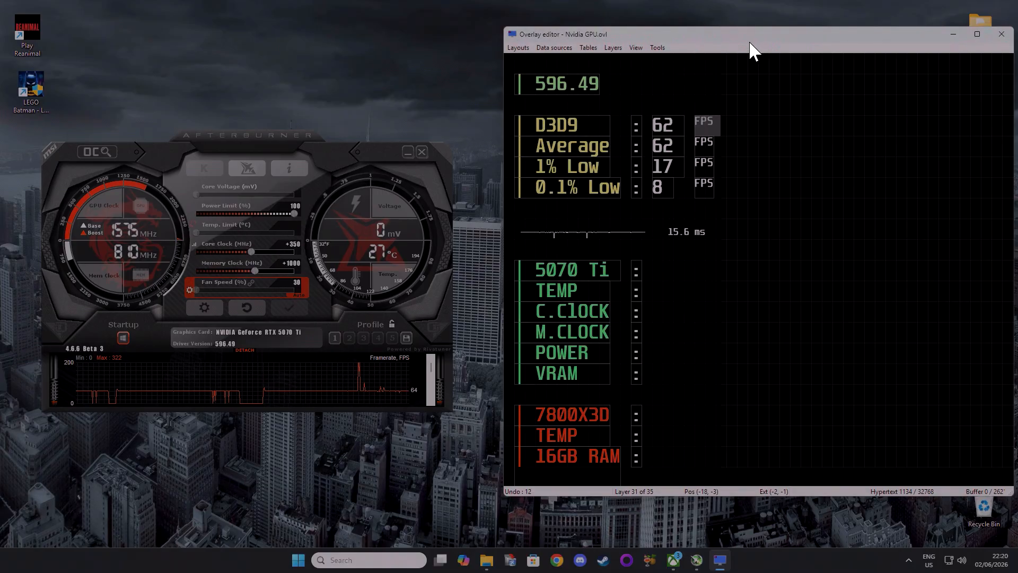
# Step: Try the hypertext "| %GPU%" for the green 5070 Ti label, and undo the change
pyautogui.doubleClick(569, 272)
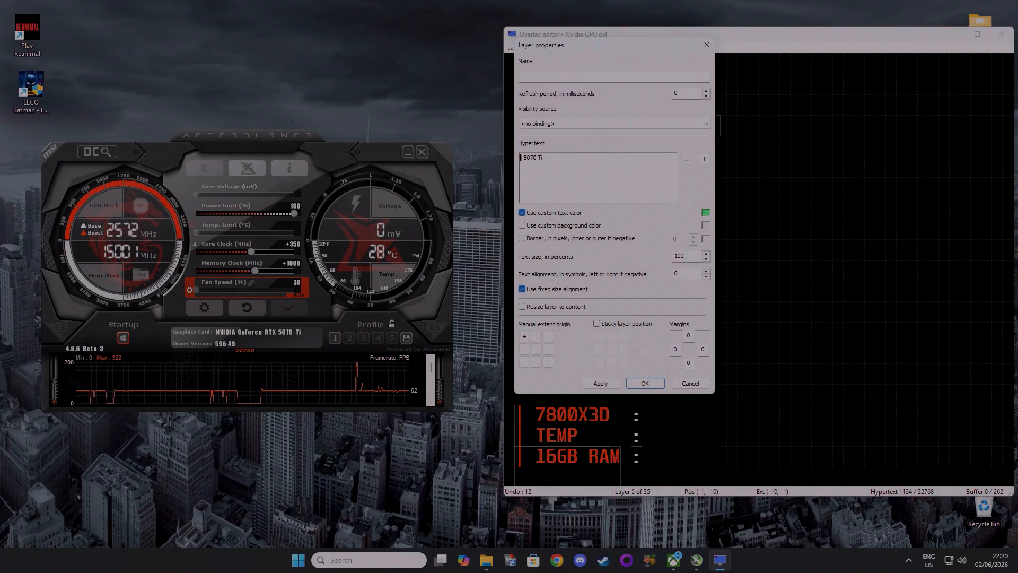
pyautogui.hotkey('ctrl', 'a')
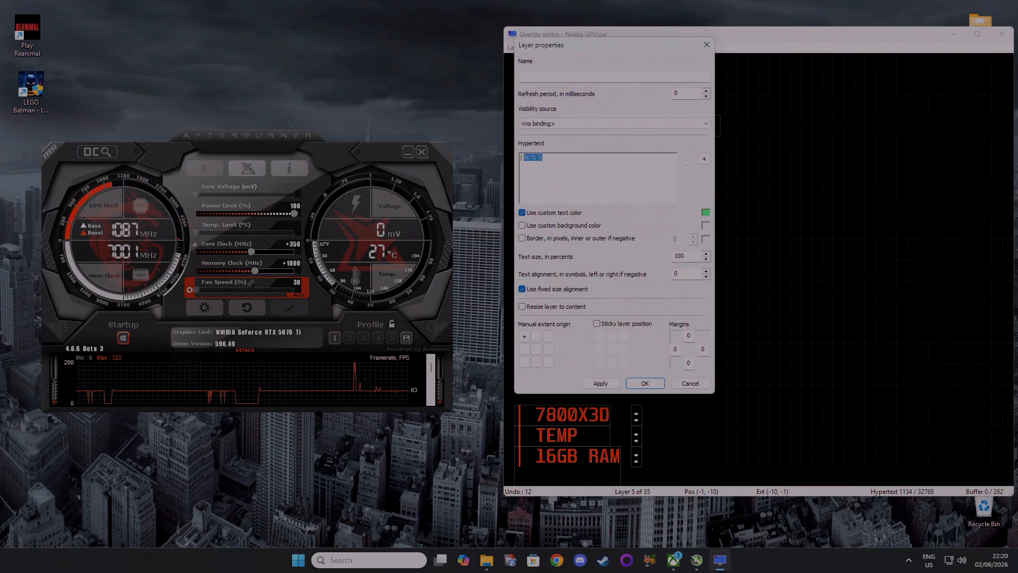
pyautogui.write('GPU%')
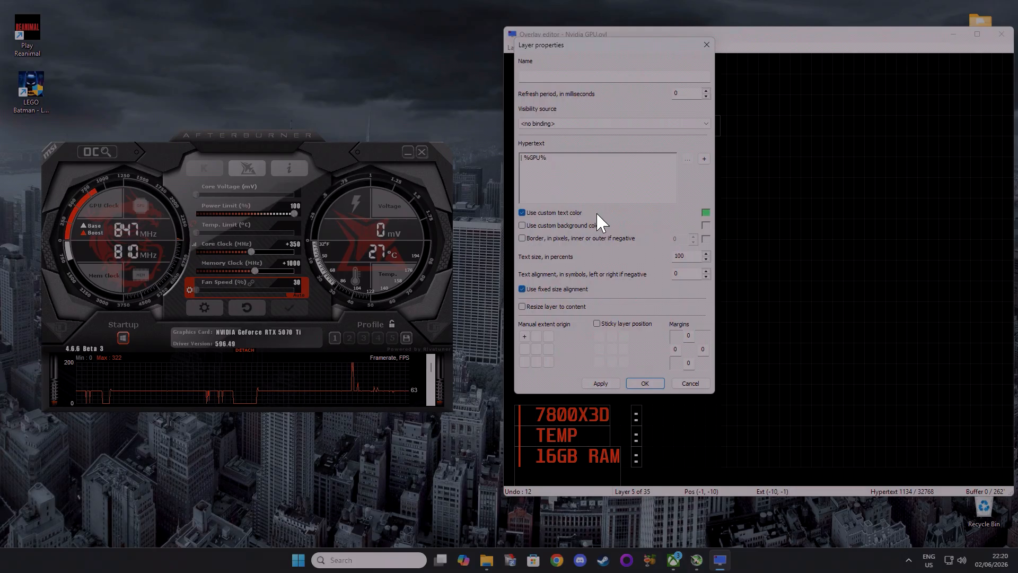
pyautogui.click(645, 383)
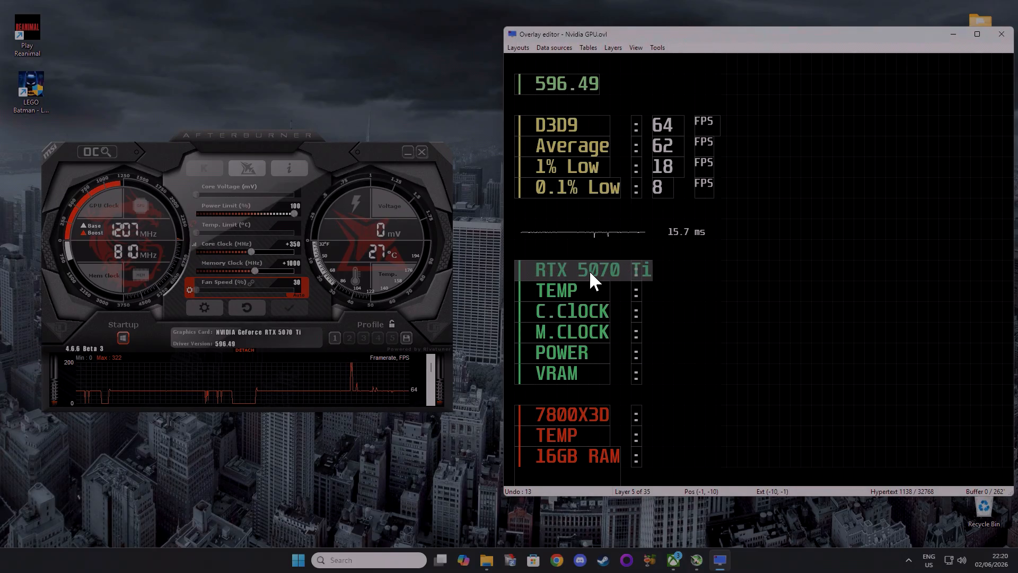
pyautogui.hotkey('ctrl', 'z')
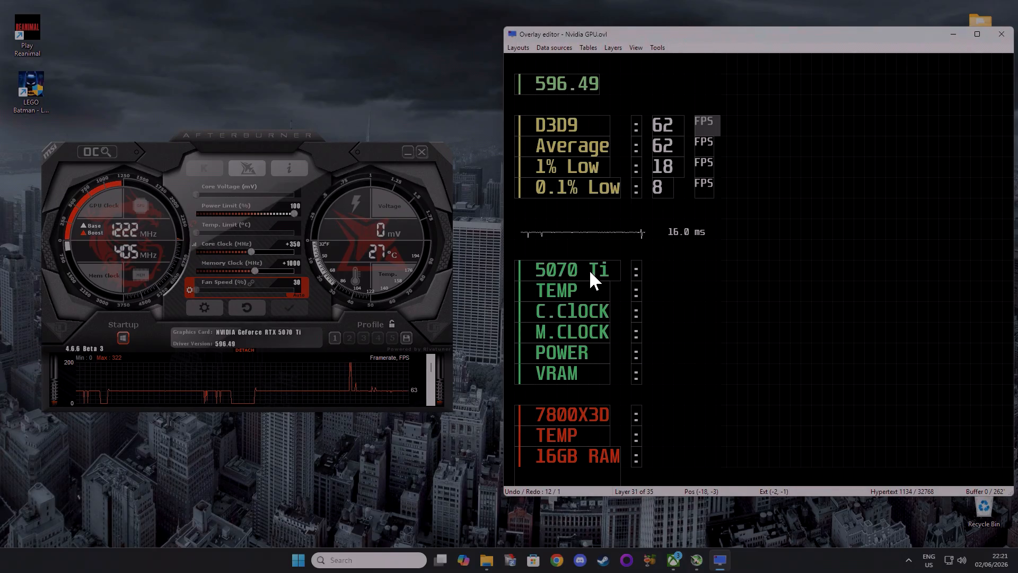
# Step: Examine the hypertext of the green TEMP, C.ClOCK, M.CLOCK and POWER labels, keeping their existing settings
pyautogui.click(567, 294)
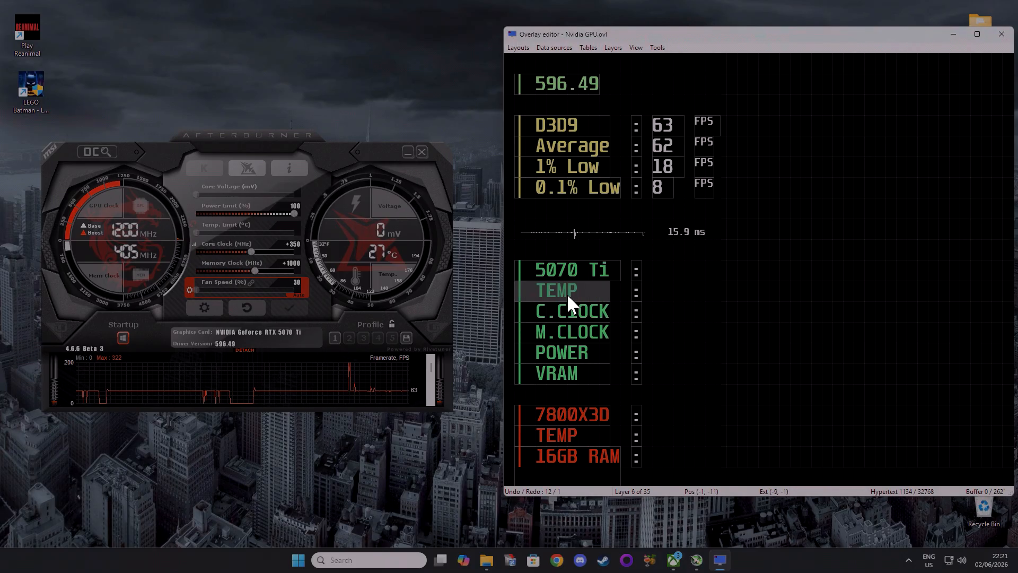
pyautogui.doubleClick(567, 294)
pyautogui.click(645, 383)
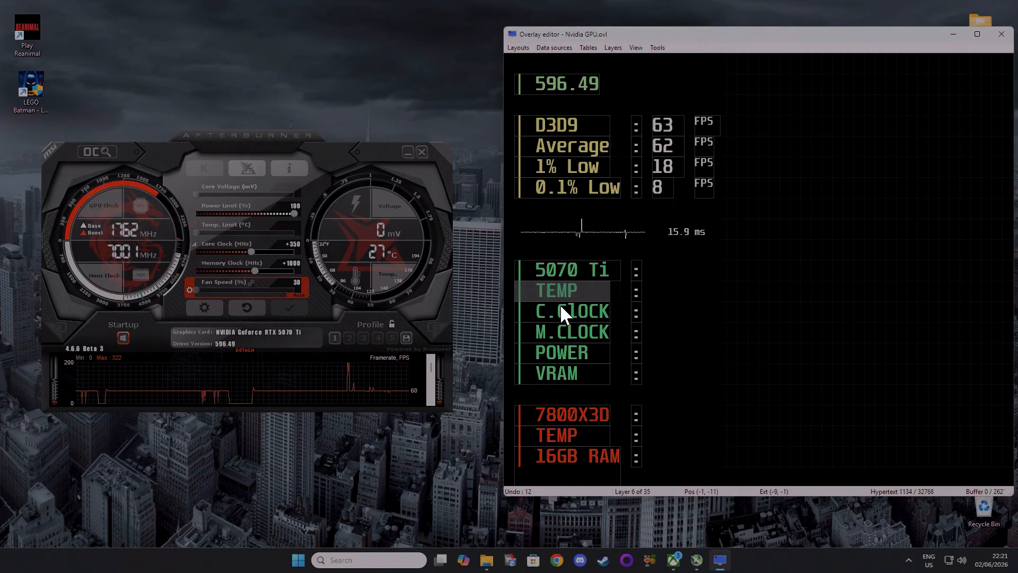
pyautogui.doubleClick(562, 312)
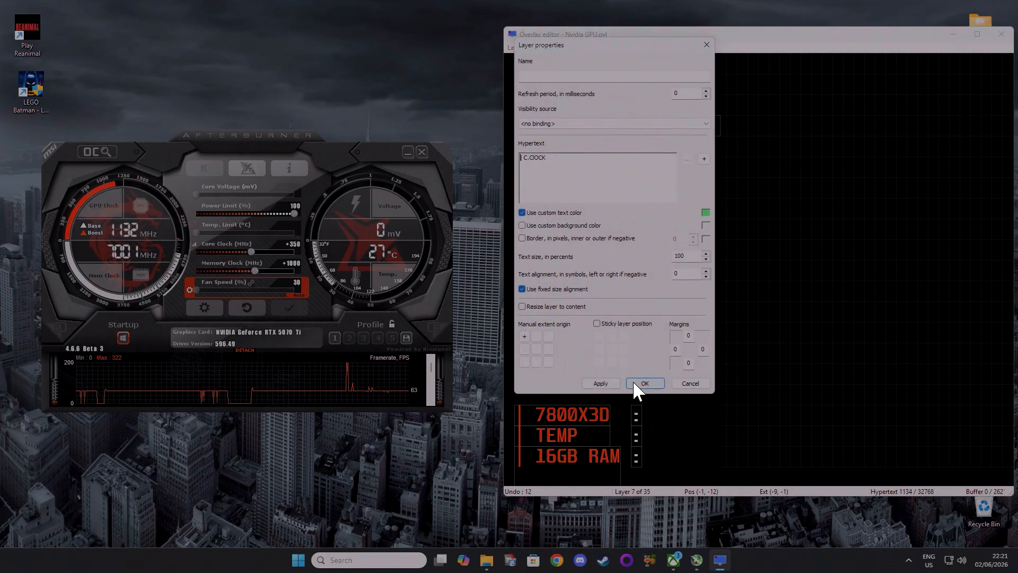
pyautogui.click(634, 381)
pyautogui.doubleClick(563, 324)
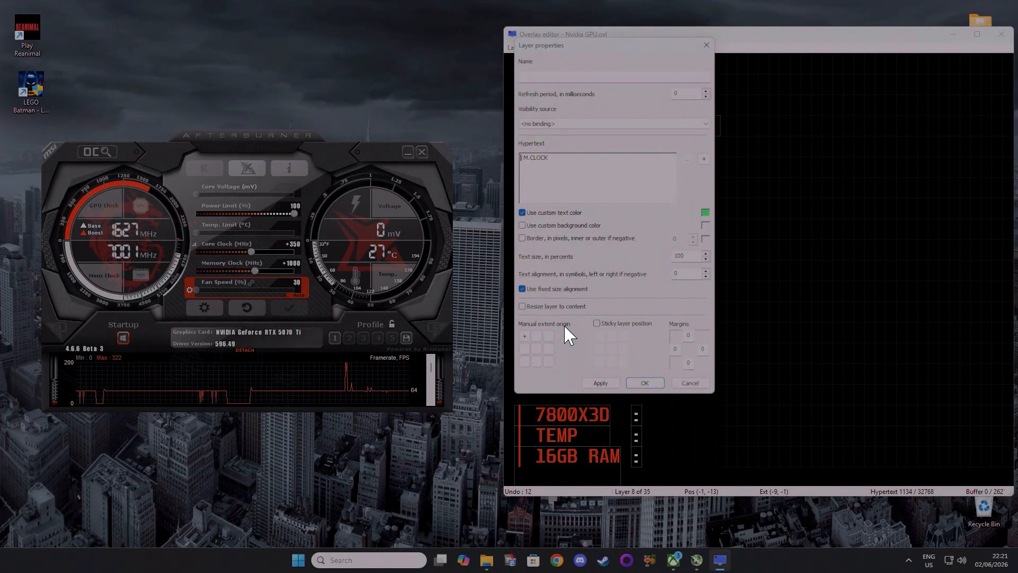
pyautogui.click(643, 383)
pyautogui.doubleClick(568, 354)
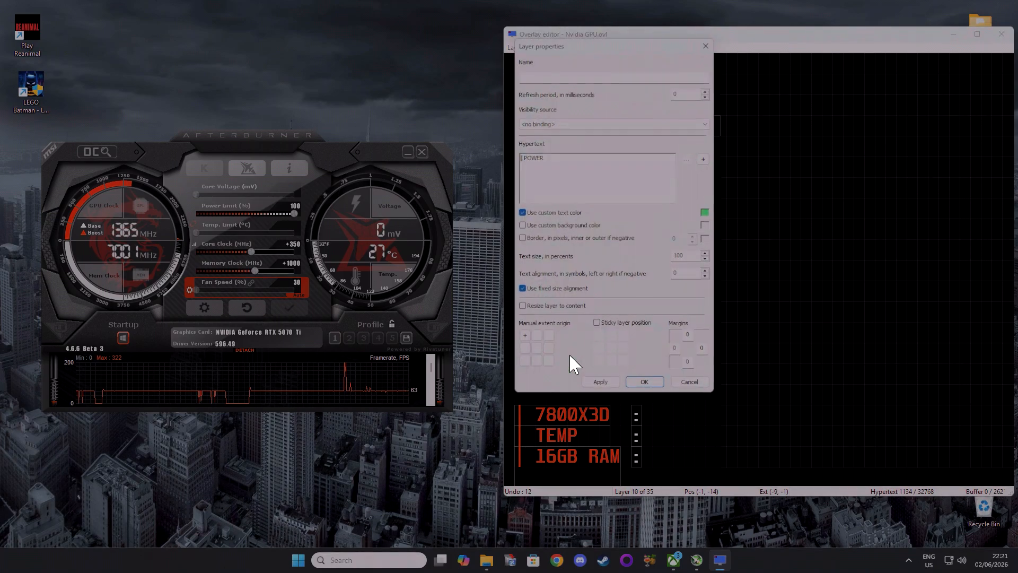
pyautogui.click(657, 382)
pyautogui.doubleClick(571, 371)
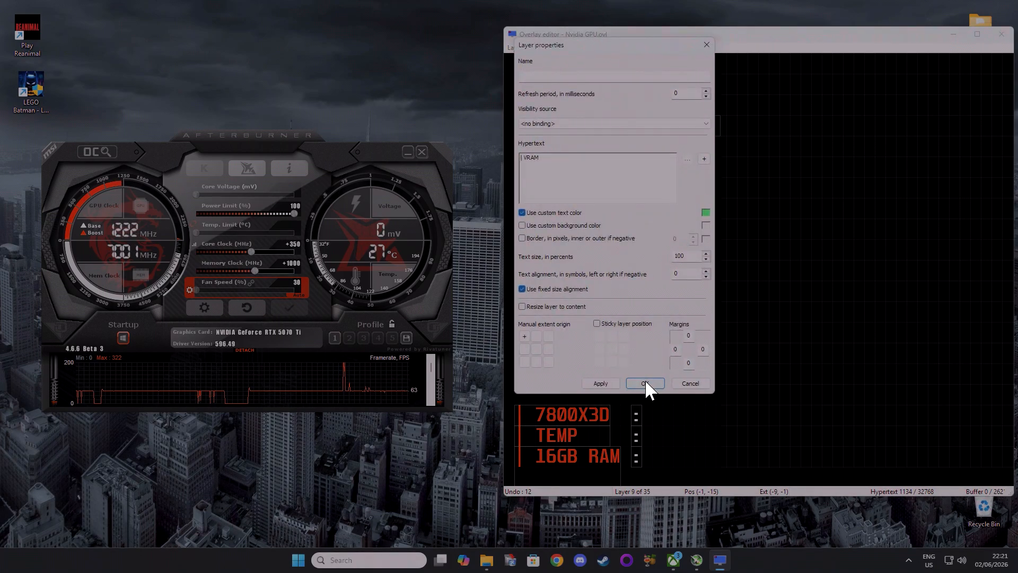
pyautogui.click(704, 212)
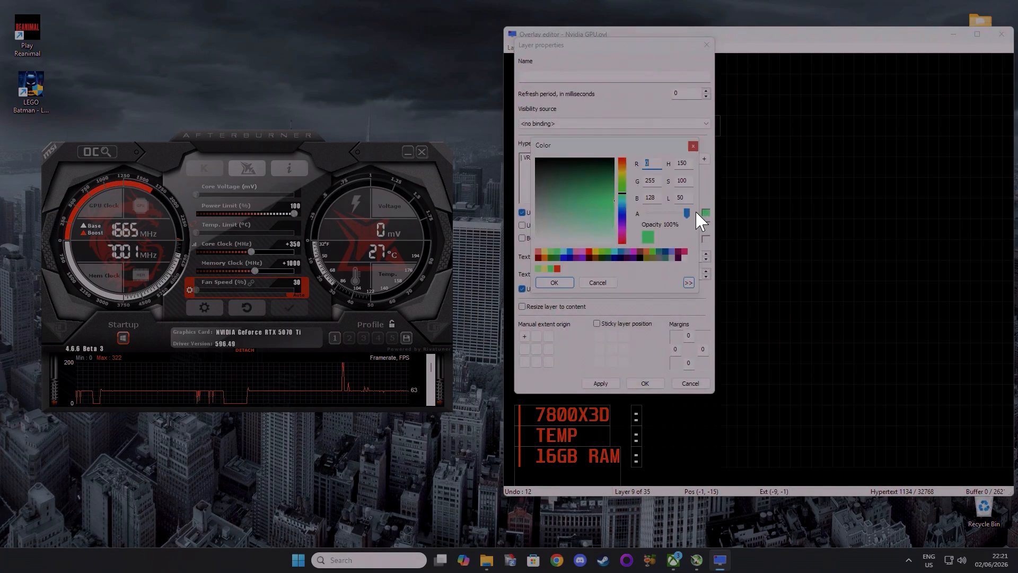
pyautogui.click(623, 205)
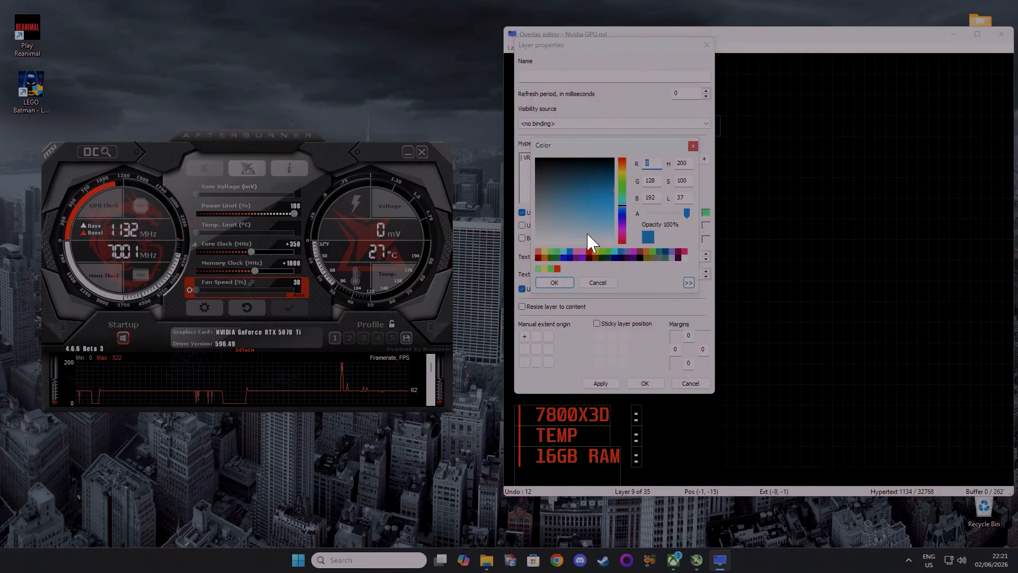
pyautogui.click(597, 190)
pyautogui.click(554, 282)
pyautogui.click(684, 381)
# Step: Try a blue custom text color for the VRAM label in the GPU section and apply it
pyautogui.doubleClick(586, 374)
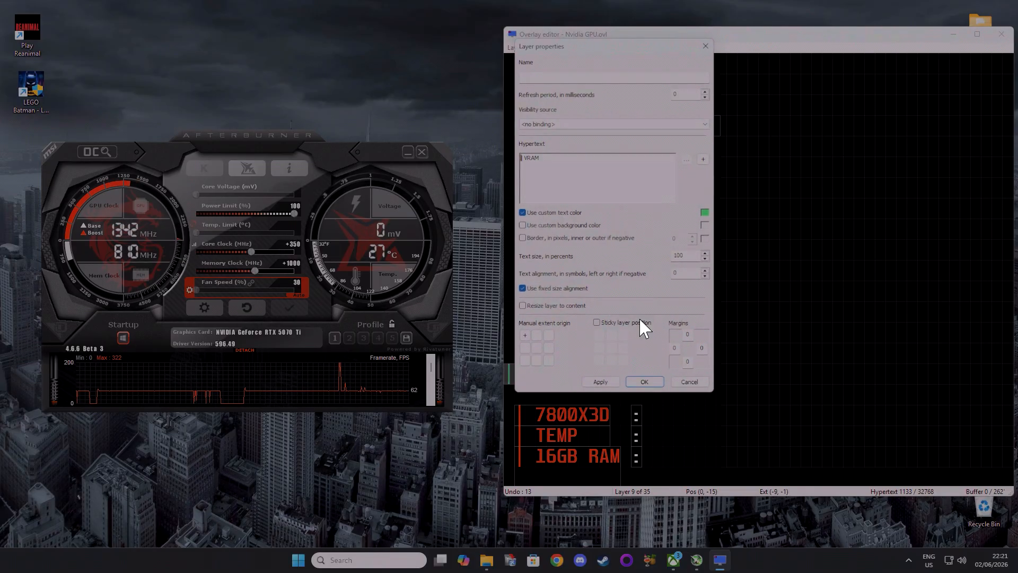
pyautogui.click(705, 211)
pyautogui.click(623, 206)
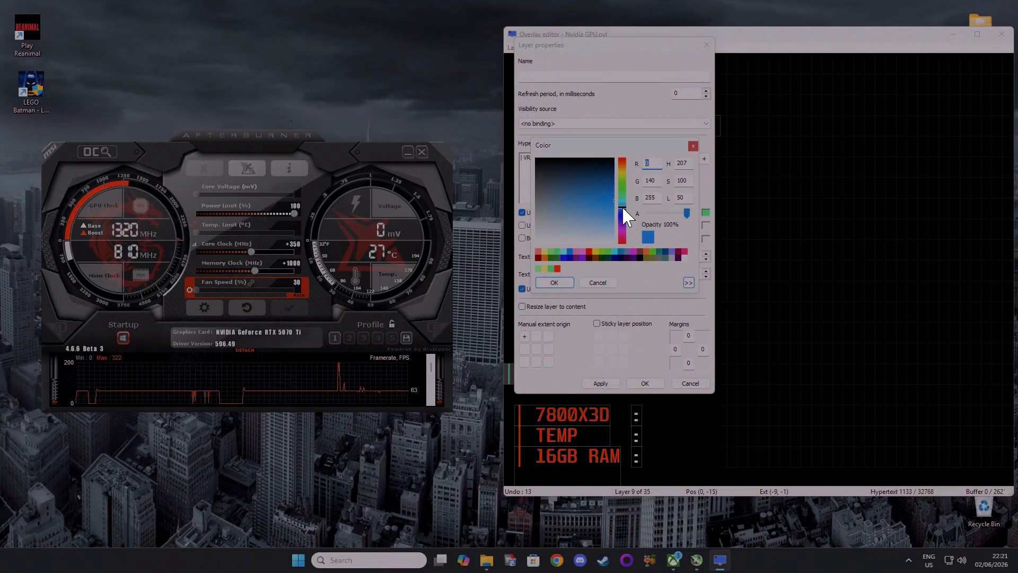
pyautogui.click(555, 282)
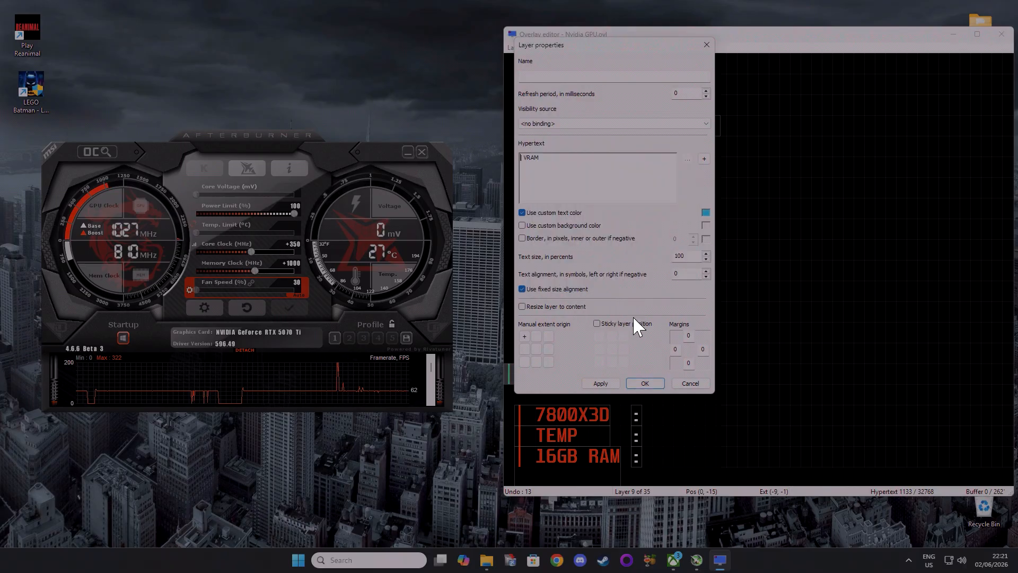
pyautogui.click(602, 383)
pyautogui.click(646, 383)
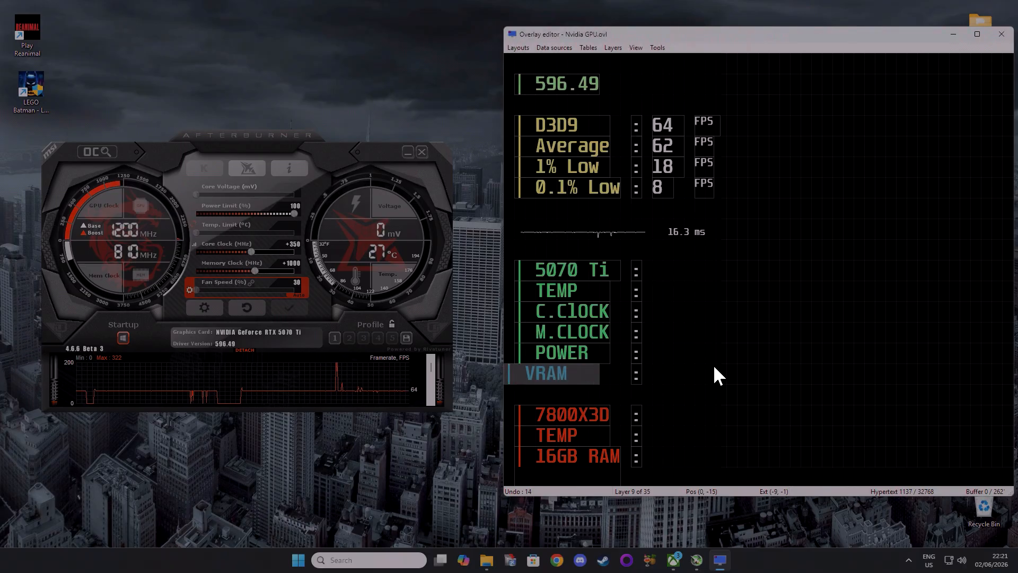
# Step: Move the VRAM label back in line with the other GPU labels, and undo its position and color changes
pyautogui.moveTo(558, 367); pyautogui.dragTo(586, 352)
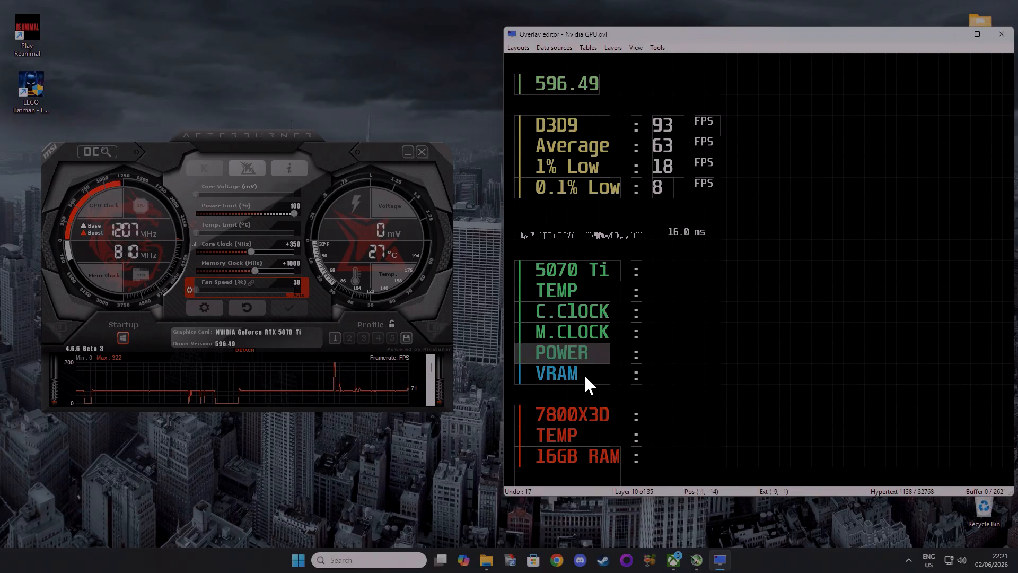
pyautogui.hotkey('ctrl', 'z')
pyautogui.hotkey('ctrl', 'z')
pyautogui.hotkey('ctrl', 'z')
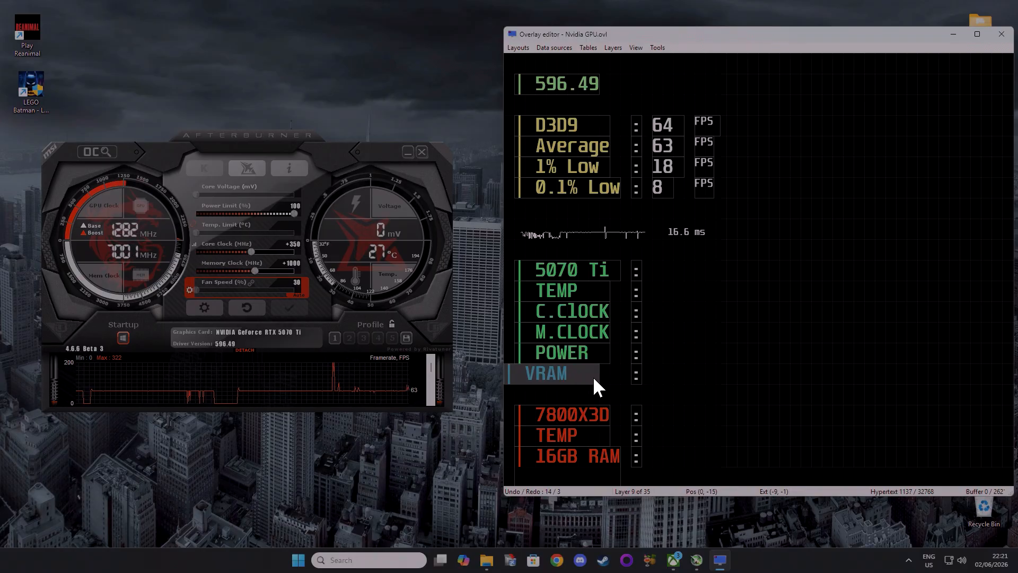
pyautogui.hotkey('ctrl', 'z')
pyautogui.hotkey('ctrl', 'z')
# Step: Examine the hypertext of the red 7800X3D, TEMP and 16GB RAM labels, keeping their existing settings
pyautogui.click(574, 412)
pyautogui.doubleClick(574, 412)
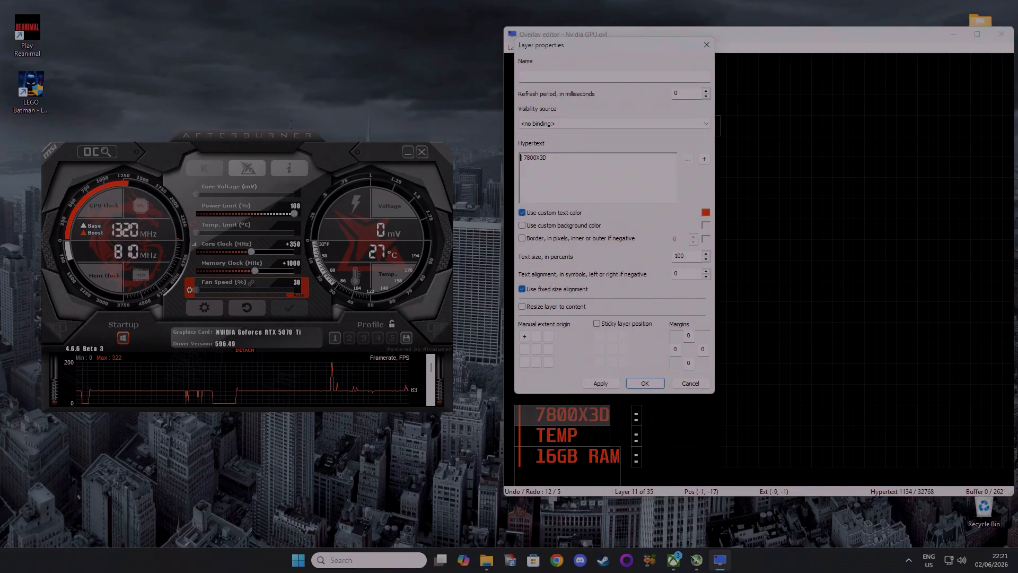
pyautogui.click(644, 382)
pyautogui.doubleClick(559, 434)
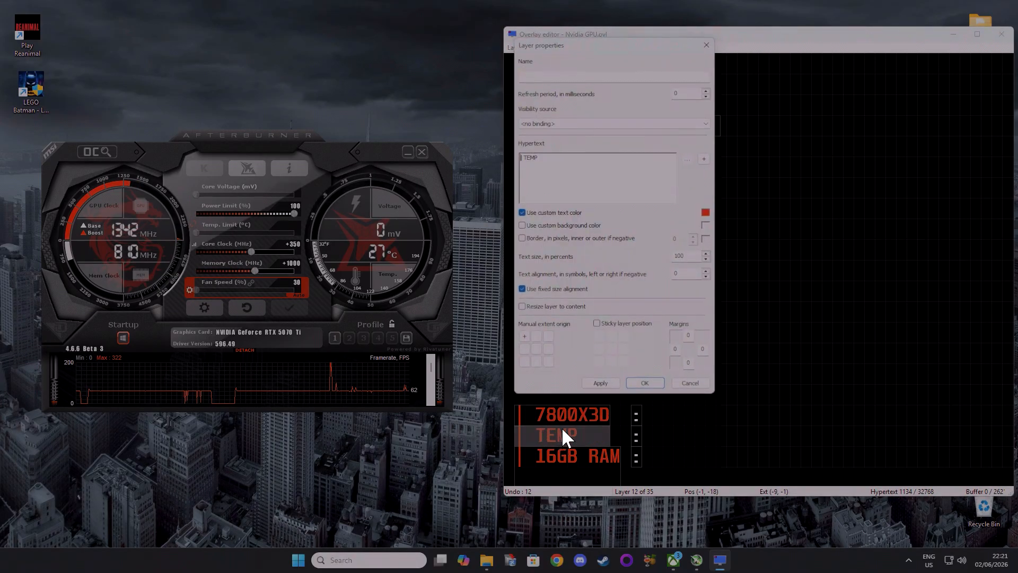
pyautogui.click(645, 383)
pyautogui.doubleClick(556, 455)
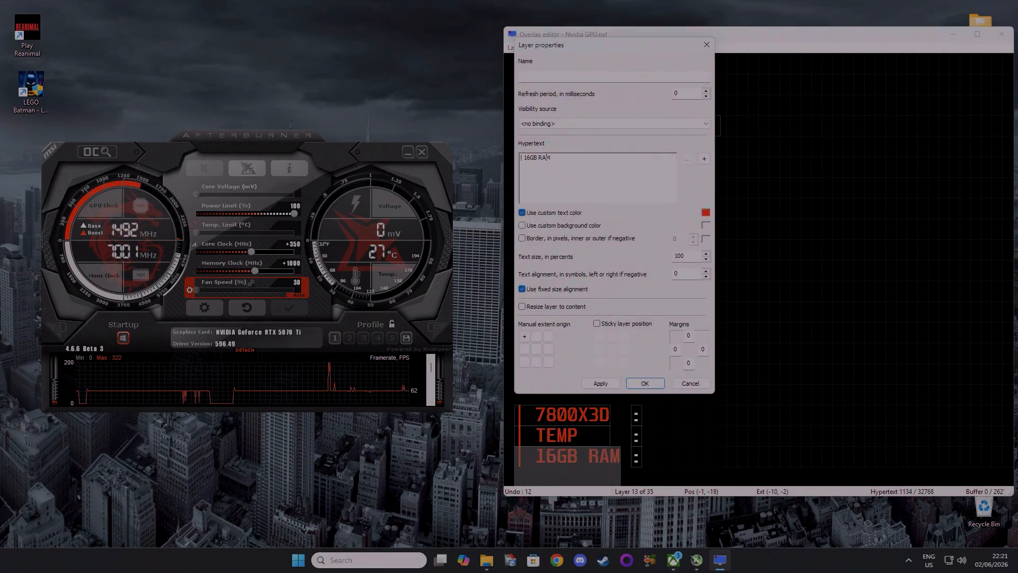
pyautogui.click(692, 382)
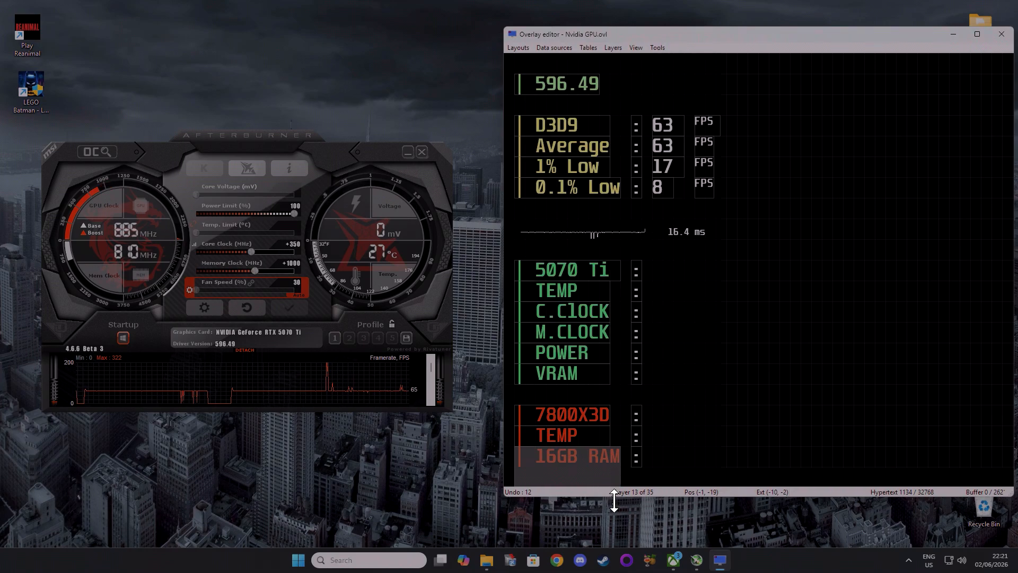
# Step: Make the overlay editor window taller to show the whole 16GB RAM layer, and save the layout
pyautogui.moveTo(613, 498); pyautogui.dragTo(613, 537)
pyautogui.moveTo(582, 487)
pyautogui.mouseDown()
pyautogui.moveTo(582, 469)
pyautogui.moveTo(579, 488)
pyautogui.mouseUp()
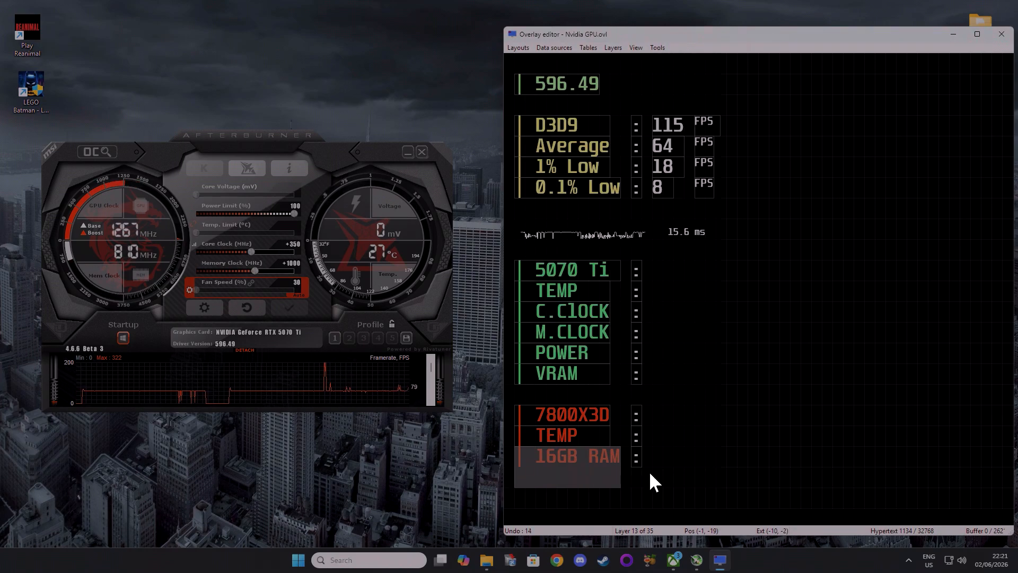
pyautogui.click(522, 47)
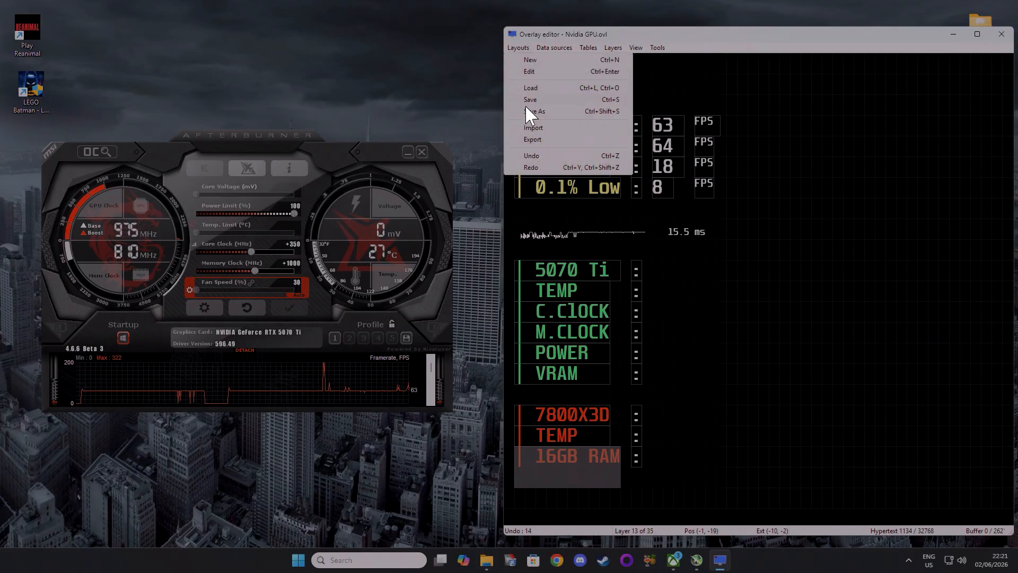
pyautogui.click(518, 47)
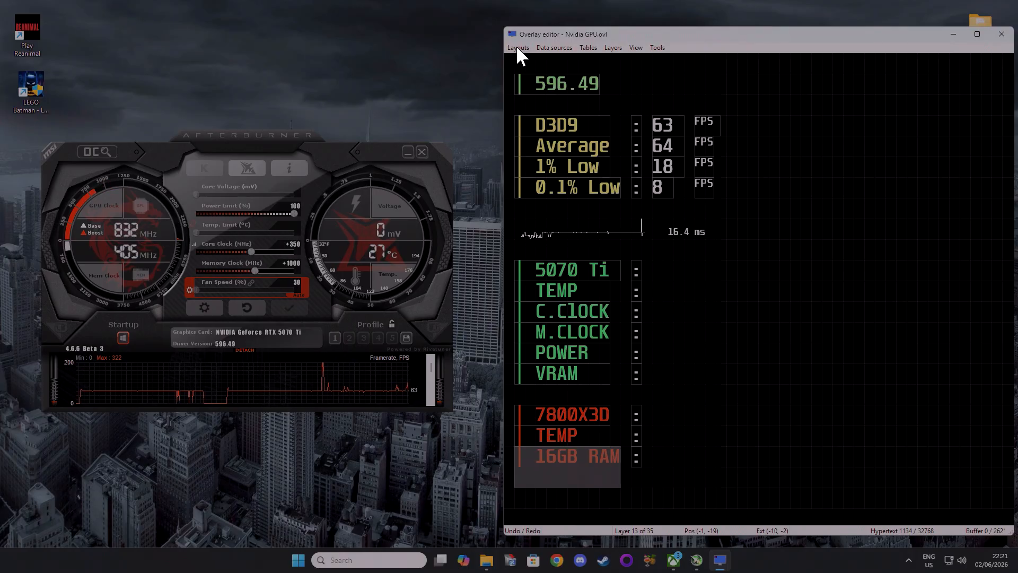
pyautogui.click(518, 47)
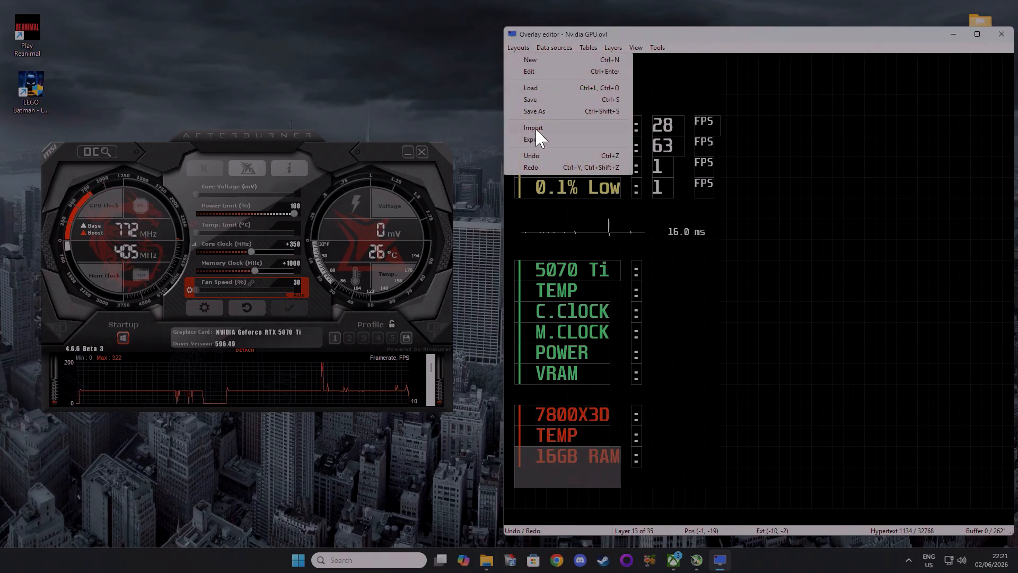
pyautogui.click(750, 309)
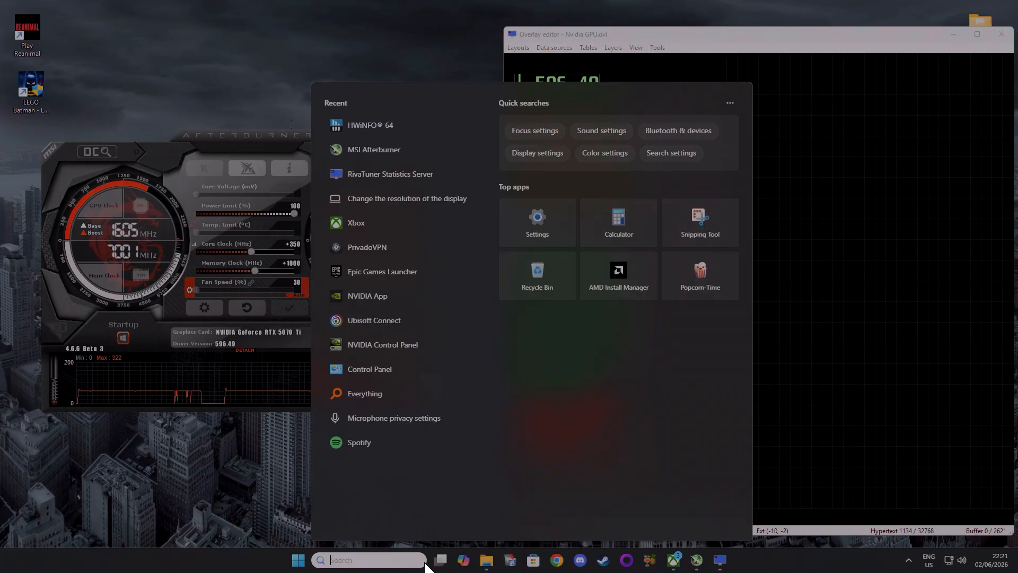
# Step: Launch HWiNFO 64 so the overlay receives its sensor data, and open its Sensors Status window
pyautogui.write('hw')
pyautogui.press('Return')
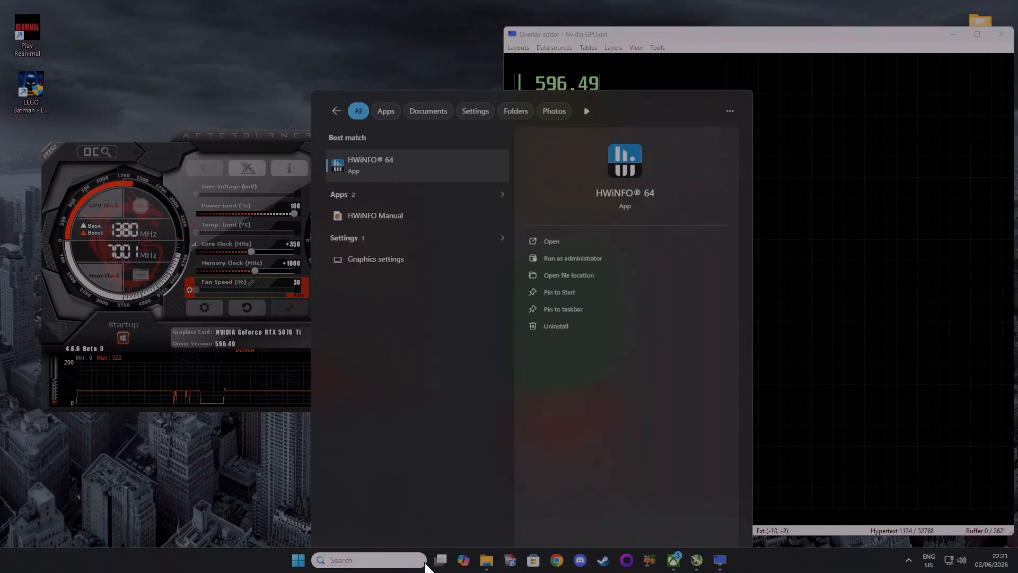
pyautogui.click(459, 373)
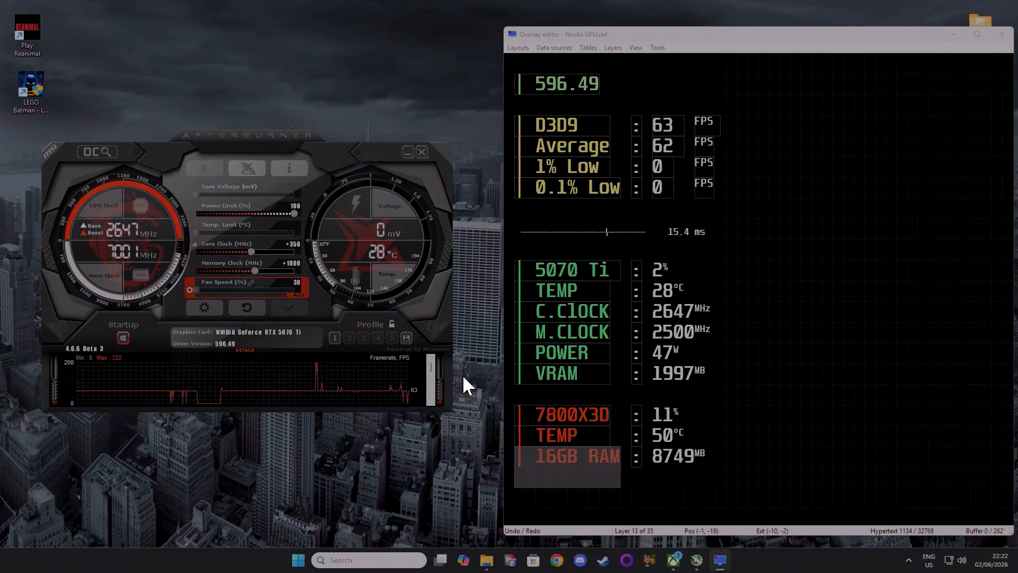
pyautogui.click(909, 559)
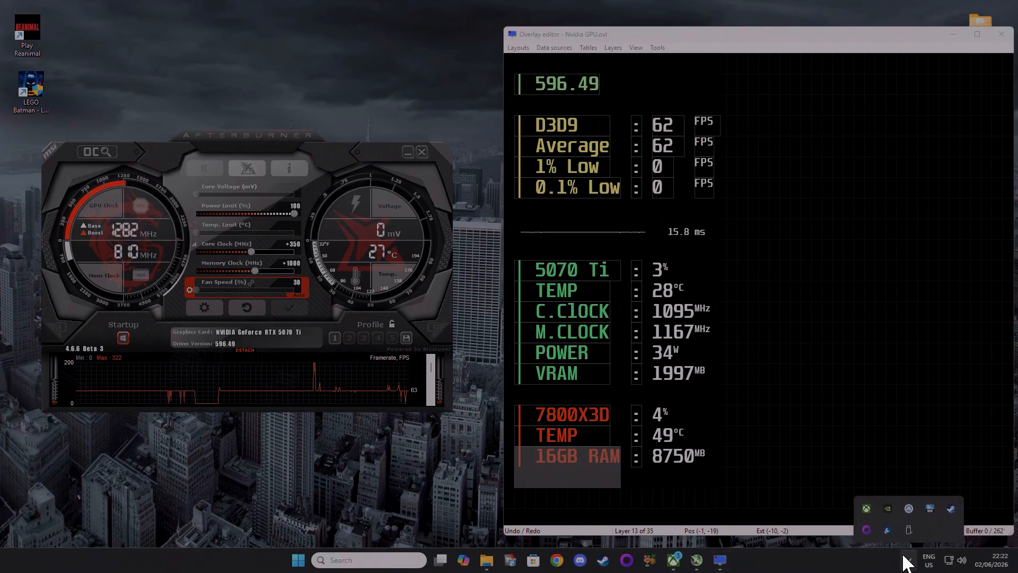
pyautogui.click(930, 508)
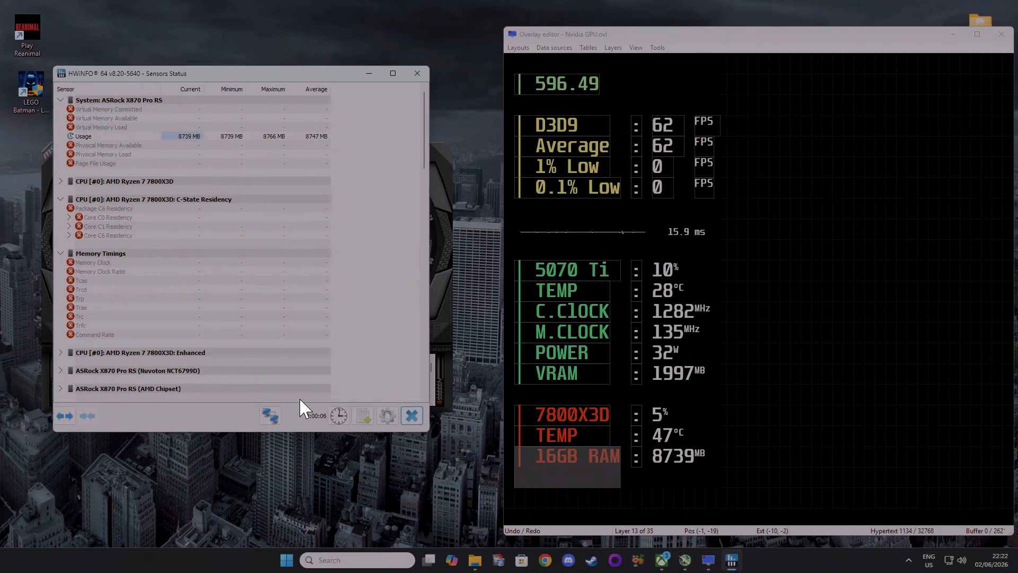
# Step: Review HWiNFO's main settings from general and safety options through license management, and close them without changes
pyautogui.click(387, 417)
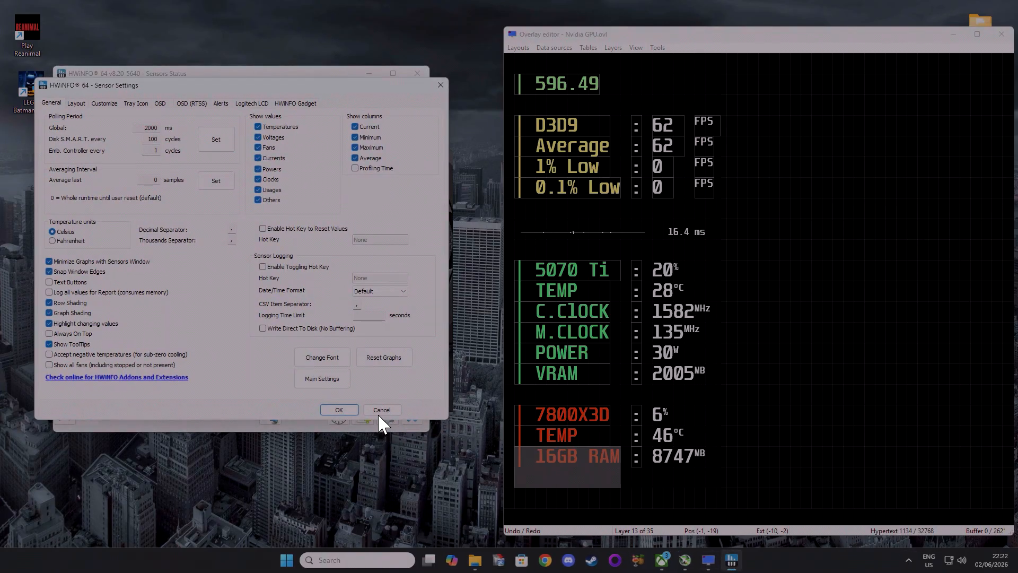
pyautogui.click(322, 379)
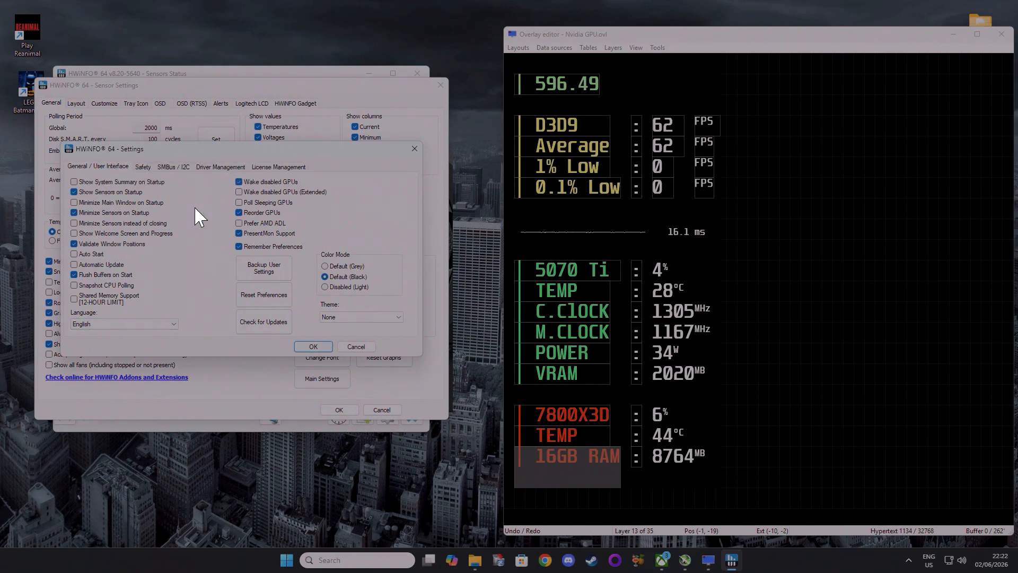
pyautogui.click(144, 167)
pyautogui.click(173, 166)
pyautogui.click(224, 167)
pyautogui.click(277, 167)
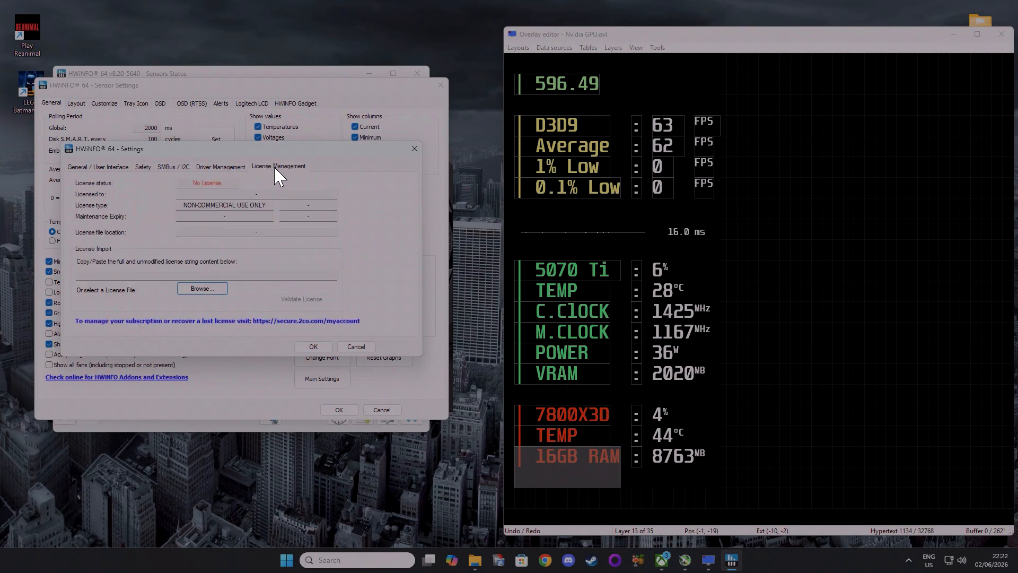
pyautogui.click(356, 346)
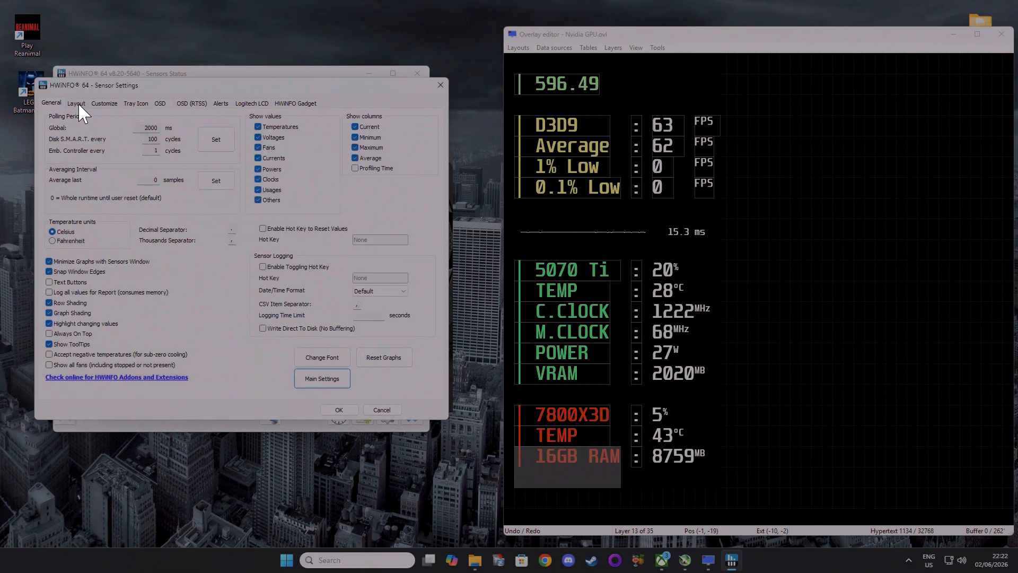
# Step: Examine the monitoring layout list in the sensor settings, from the system entries through the CPU, memory and drive groups to the NVIDIA GPU
pyautogui.click(673, 306)
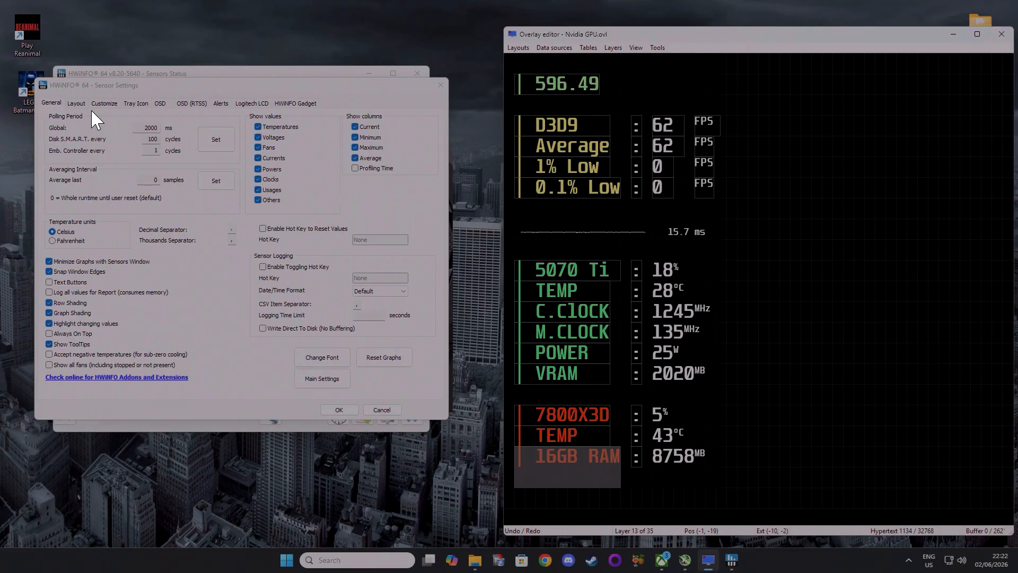
pyautogui.click(78, 105)
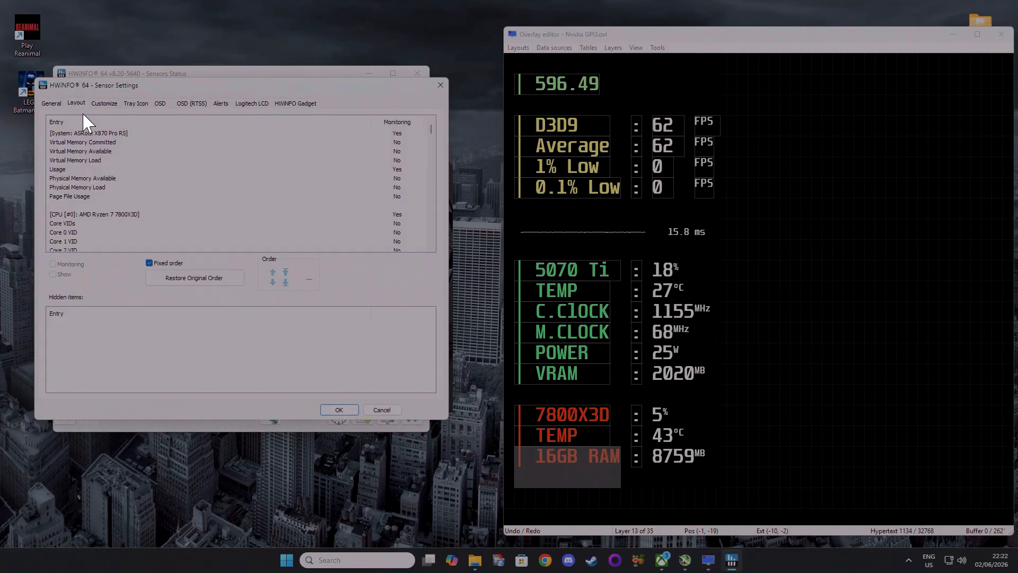
pyautogui.scroll(4, 154, 199)
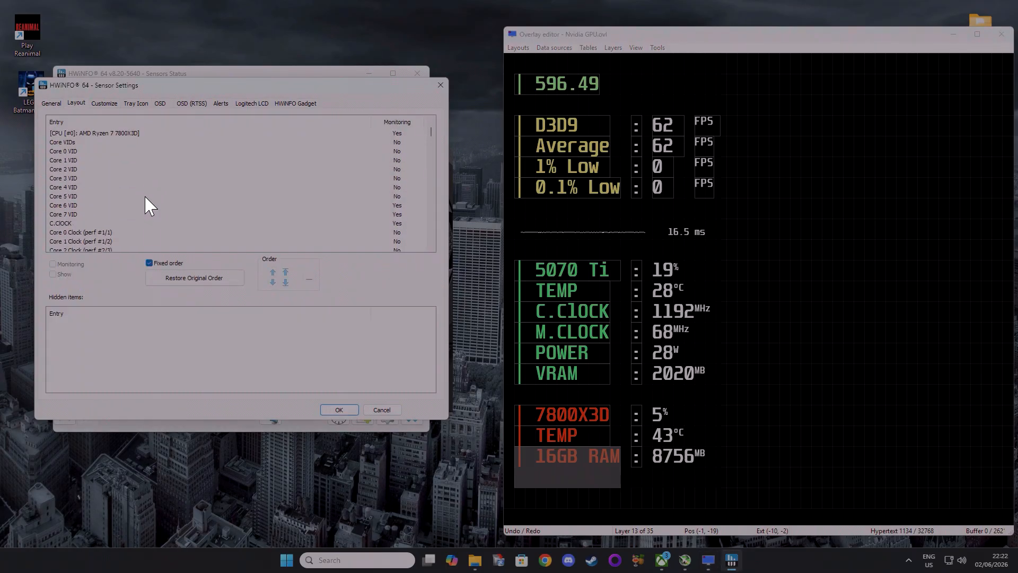
pyautogui.scroll(-20, 106, 207)
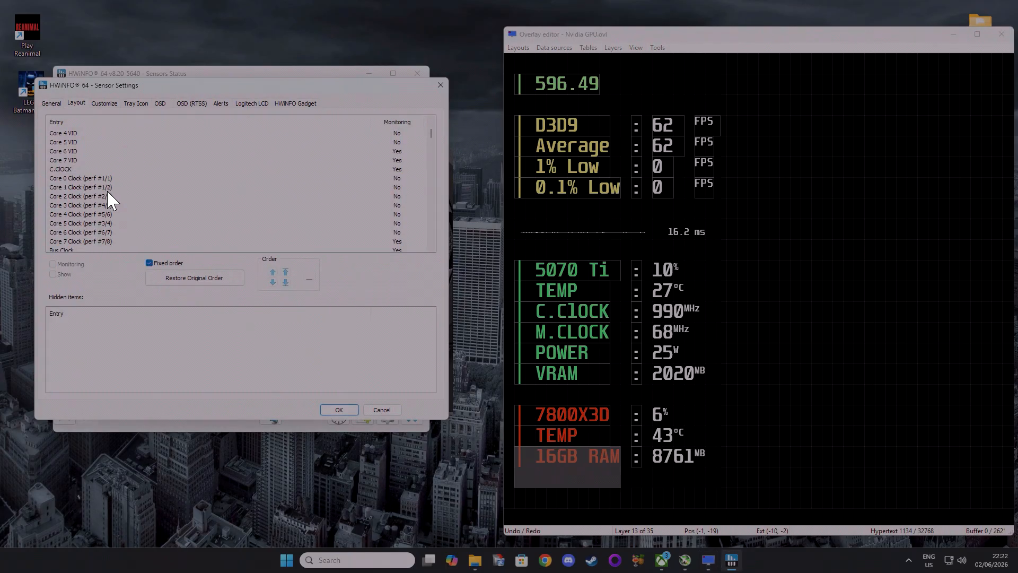
pyautogui.scroll(-15, 110, 201)
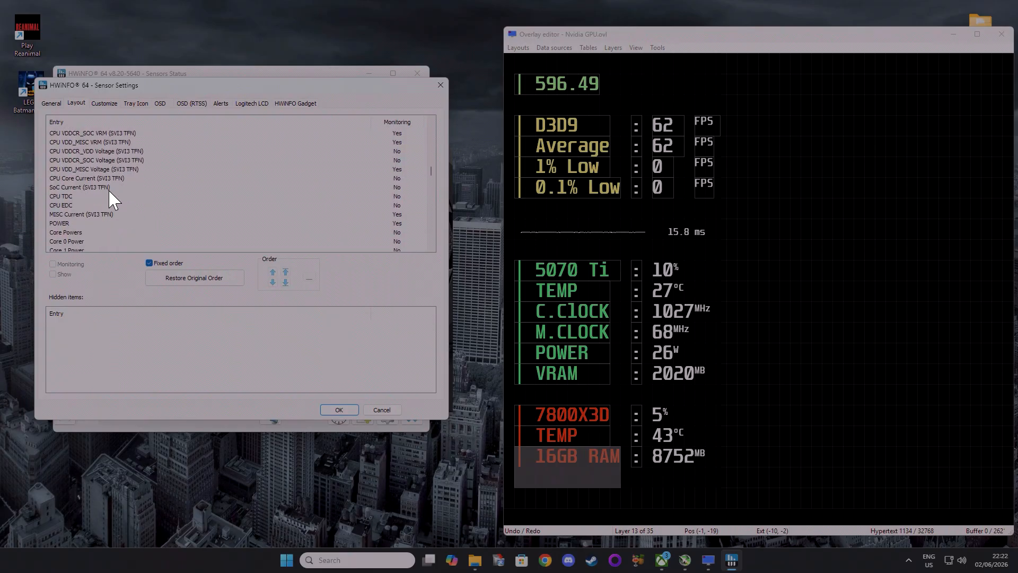
pyautogui.scroll(-12, 109, 200)
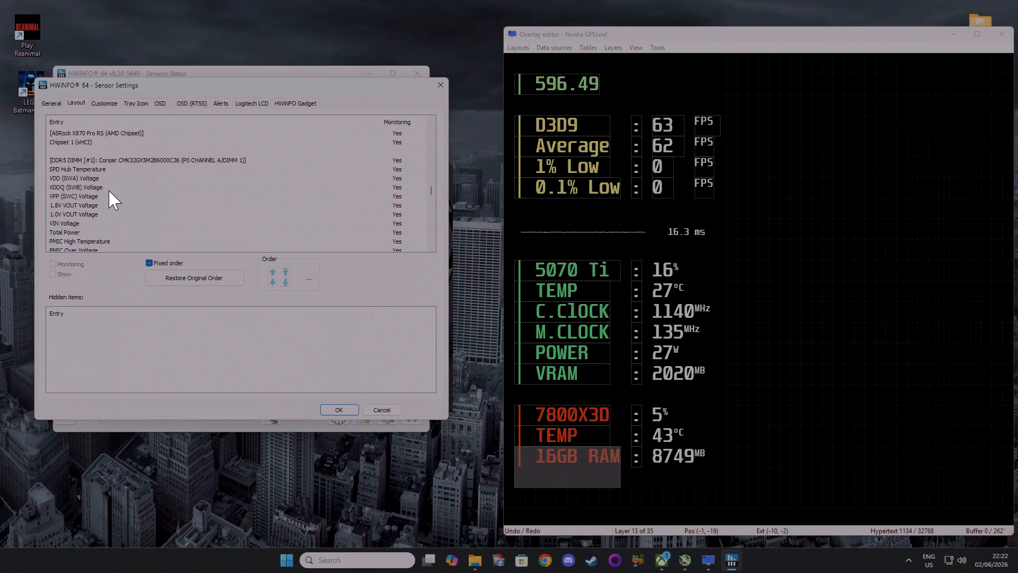
pyautogui.scroll(-12, 113, 201)
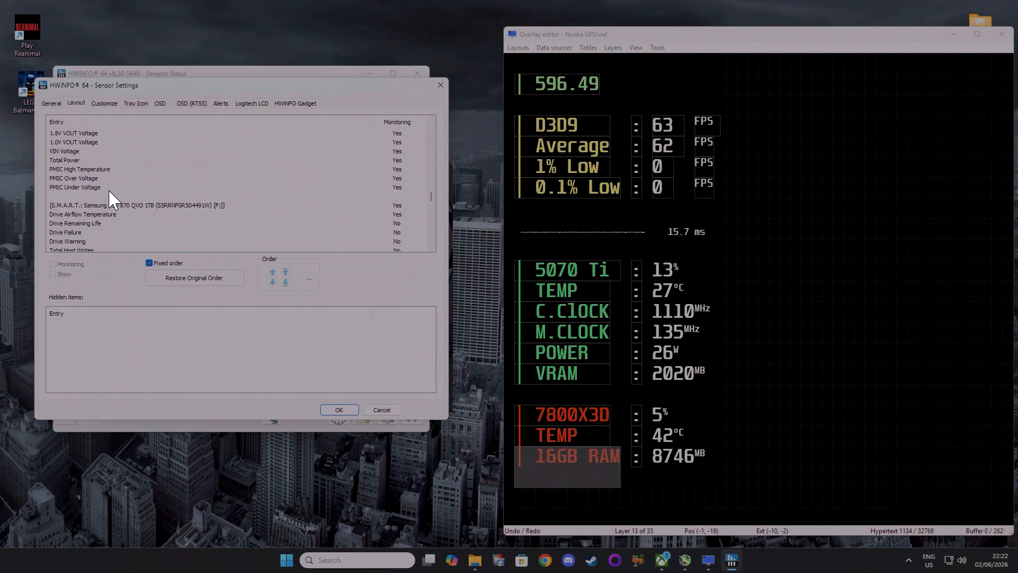
pyautogui.scroll(-8, 110, 201)
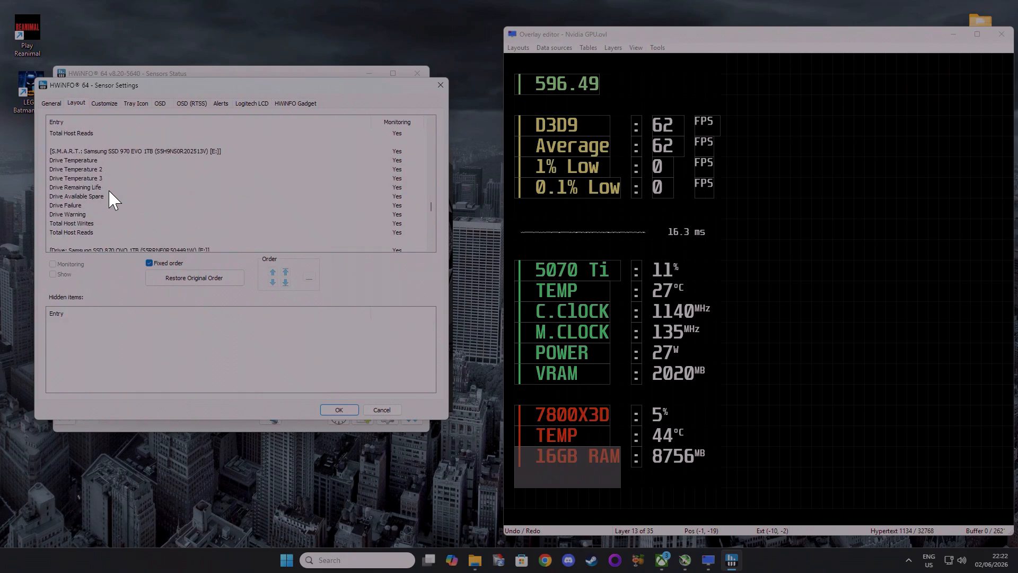
pyautogui.scroll(-10, 111, 199)
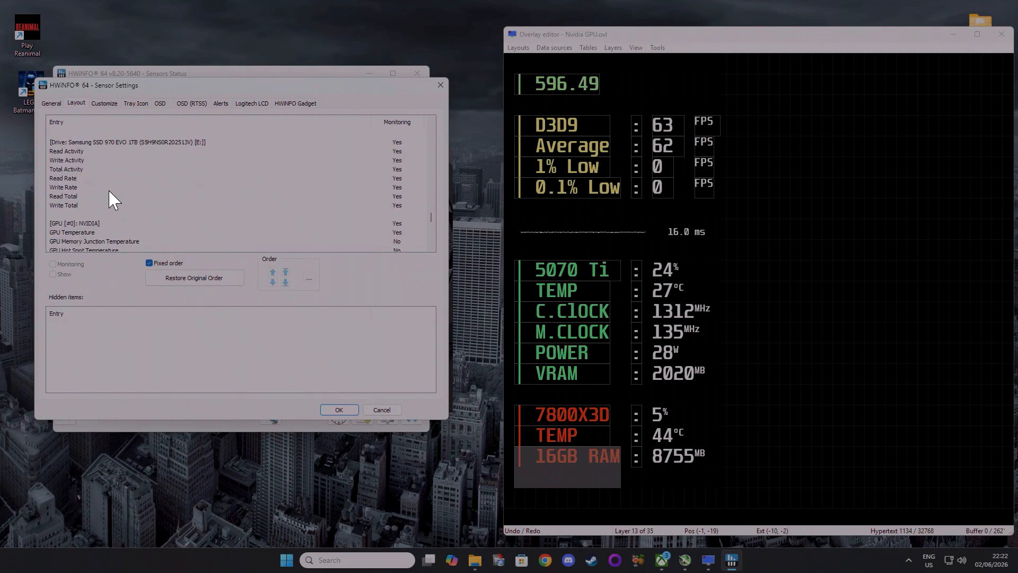
# Step: Try switching monitoring of the GPU Temperature entry off and back on
pyautogui.click(79, 179)
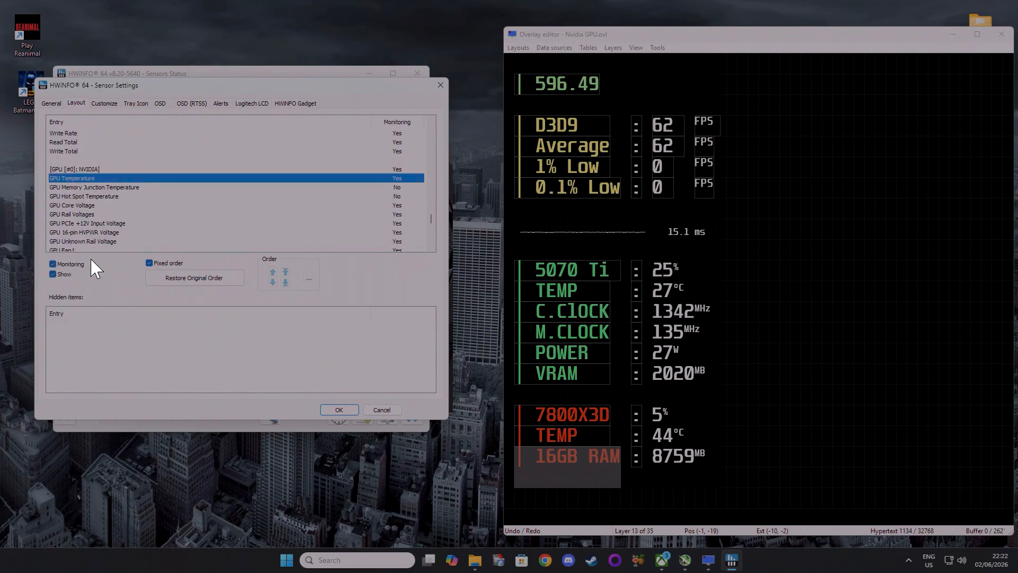
pyautogui.click(53, 264)
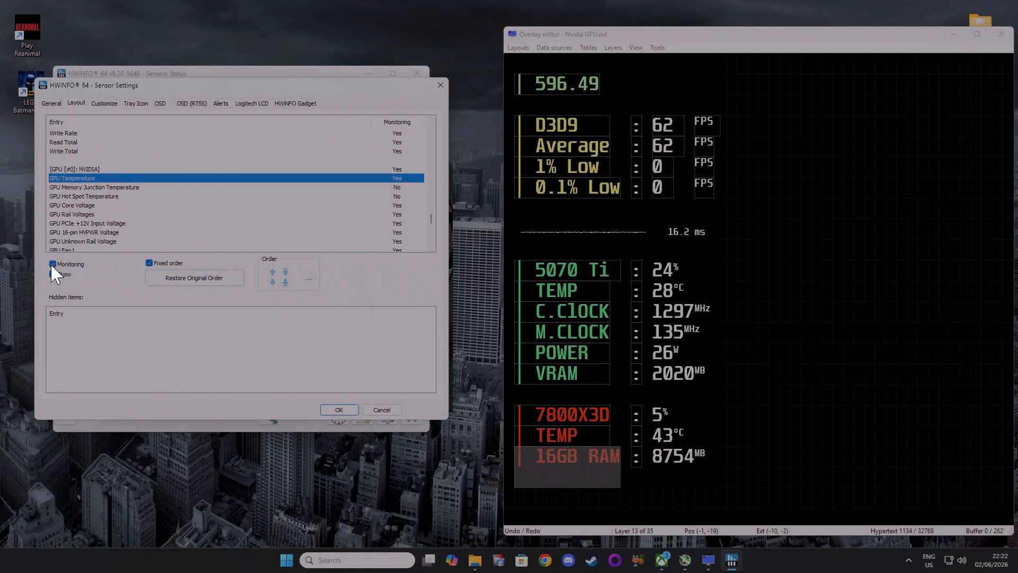
pyautogui.click(52, 264)
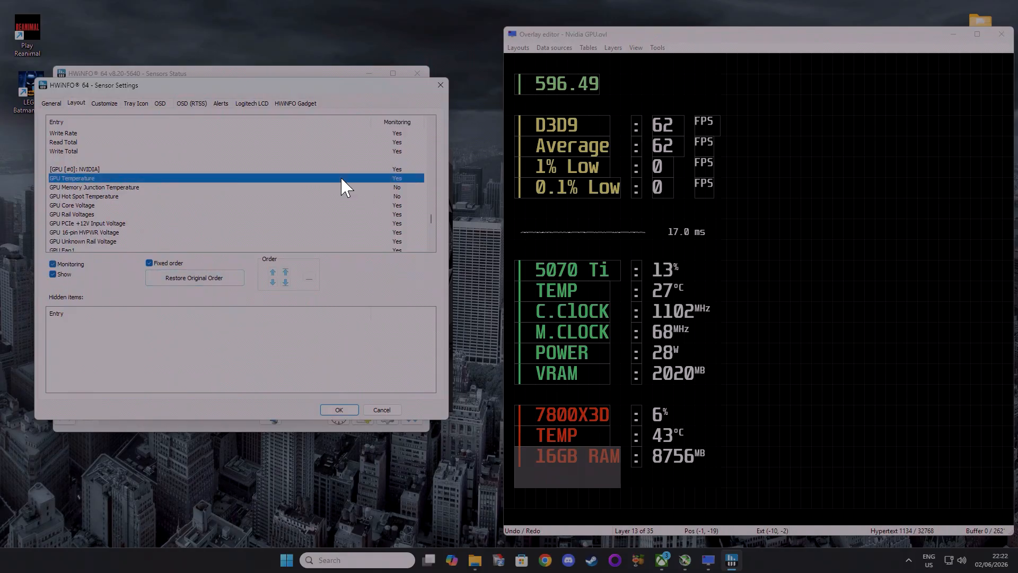
# Step: Find GPU Temperature under the NVIDIA GPU in the sensor customization list and examine its label, unit and font options
pyautogui.click(103, 104)
pyautogui.scroll(-10, 95, 201)
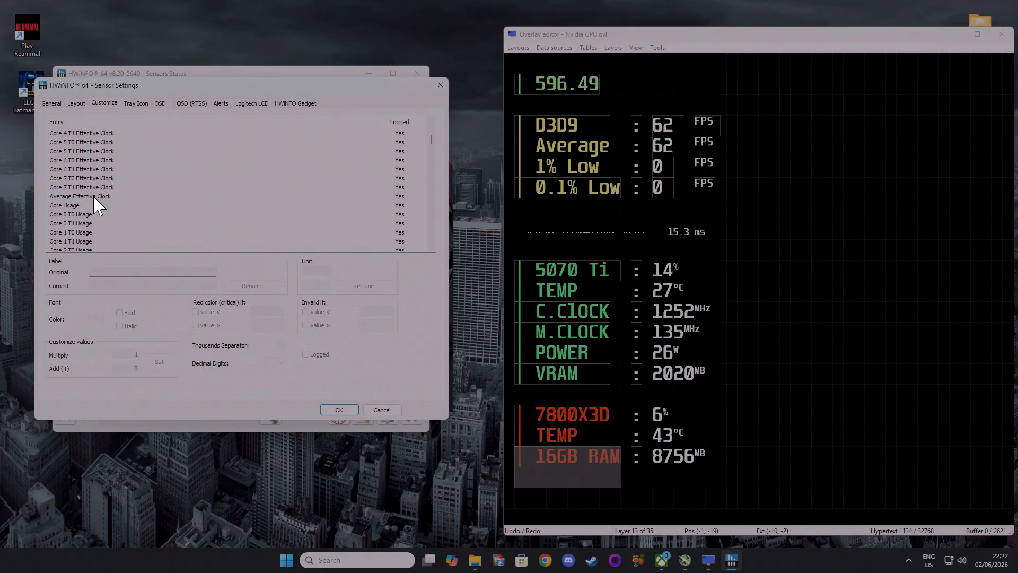
pyautogui.scroll(-15, 98, 206)
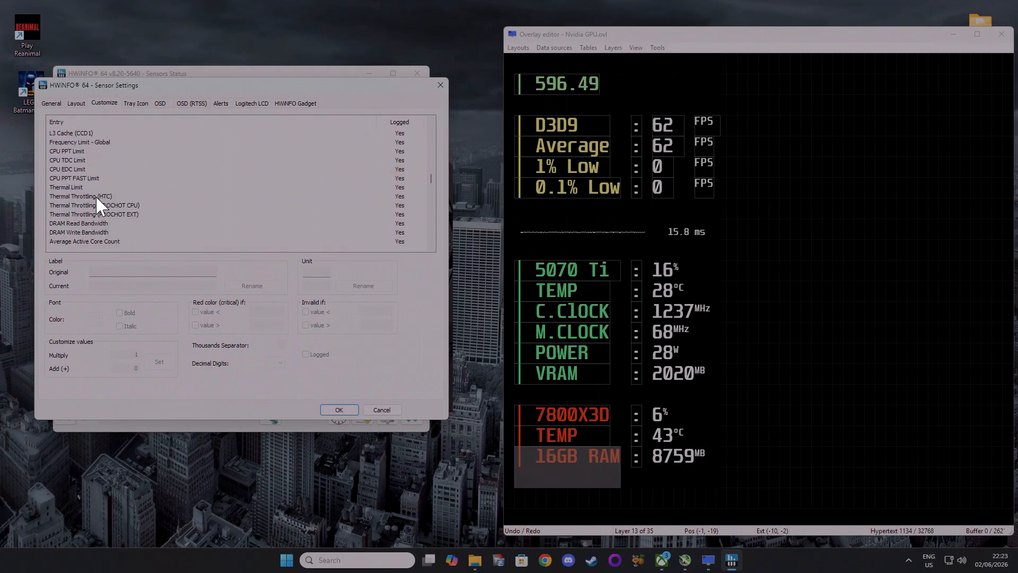
pyautogui.scroll(-15, 98, 206)
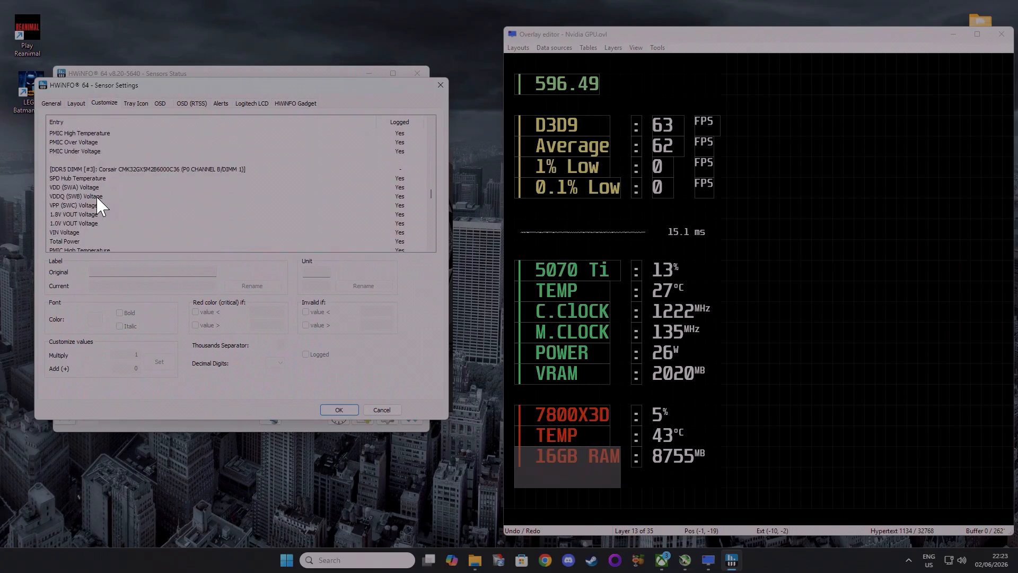
pyautogui.scroll(-12, 98, 205)
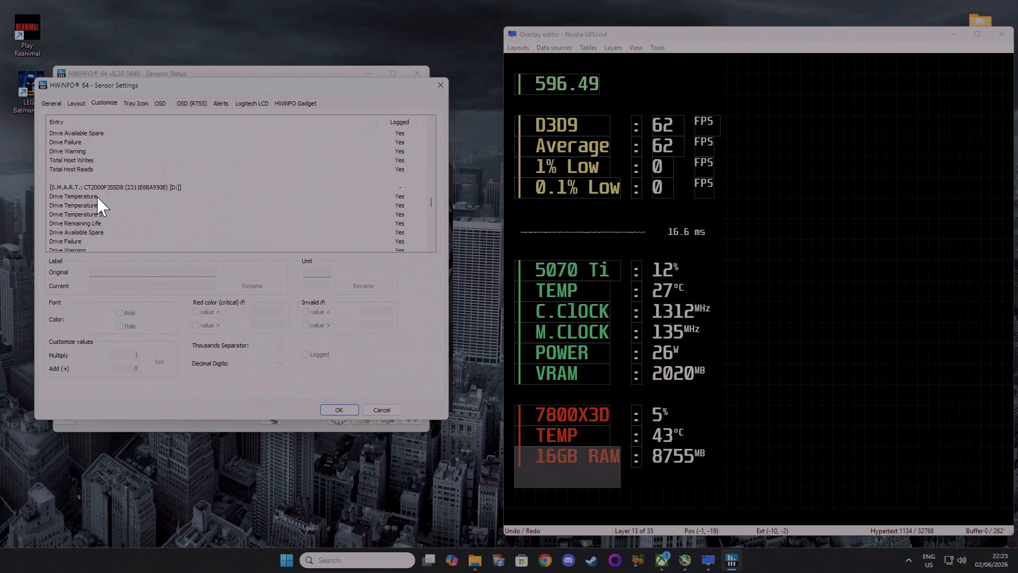
pyautogui.scroll(-12, 98, 206)
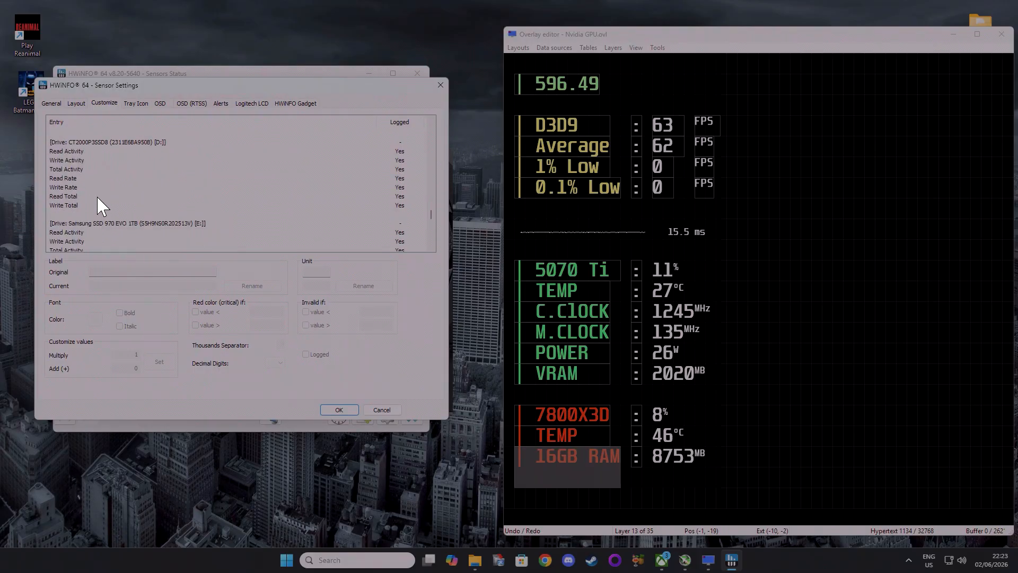
pyautogui.scroll(-3, 98, 206)
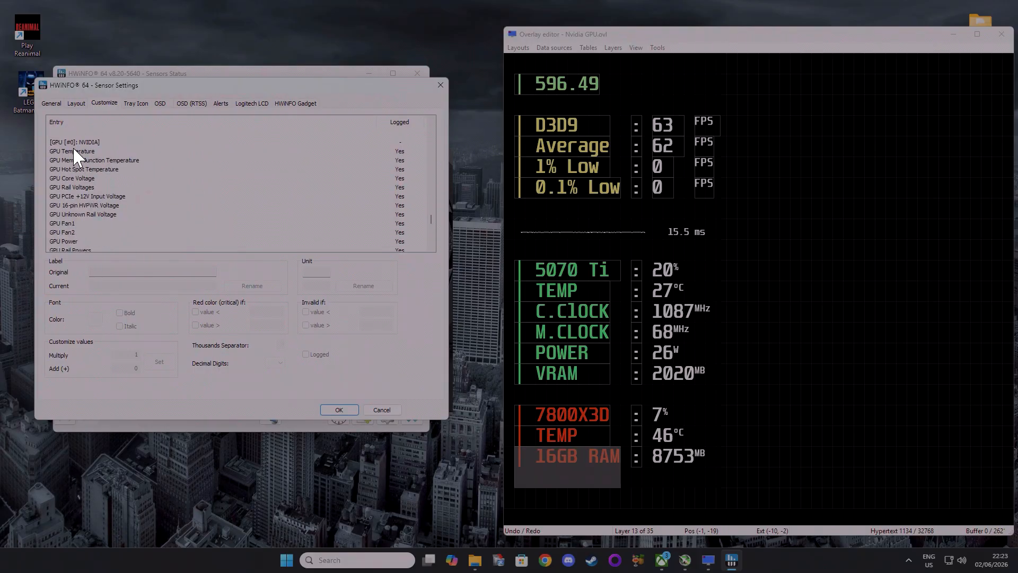
pyautogui.click(74, 152)
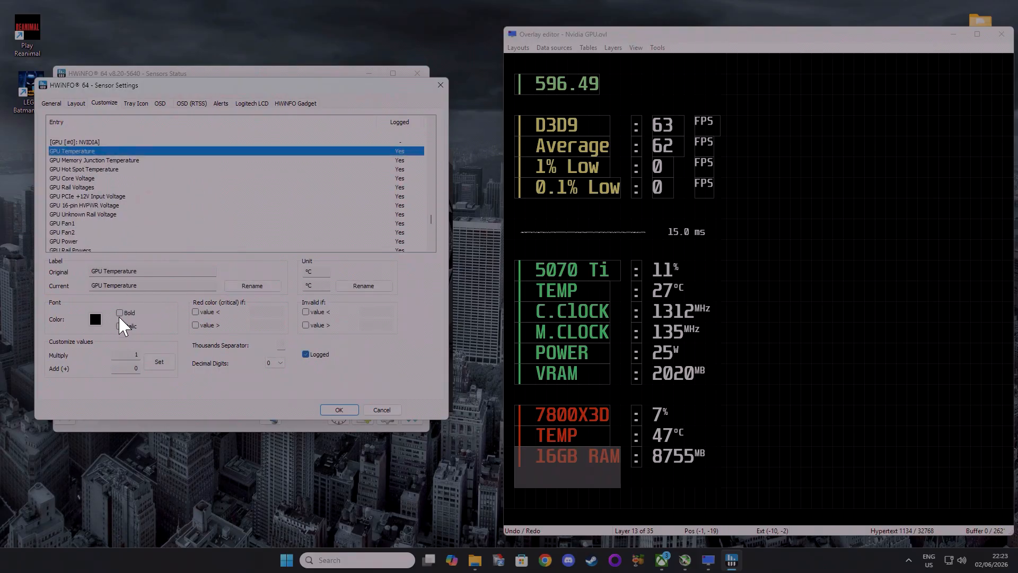
pyautogui.click(119, 313)
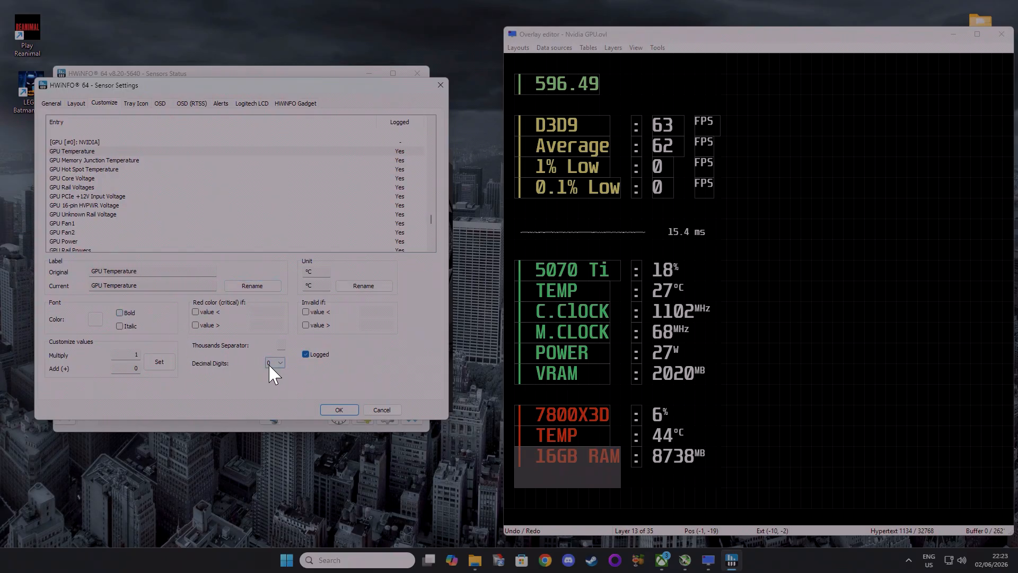
# Step: Try 2 and 5 decimal digits for GPU Temperature, return it to 0, and highlight its current unit text
pyautogui.click(272, 386)
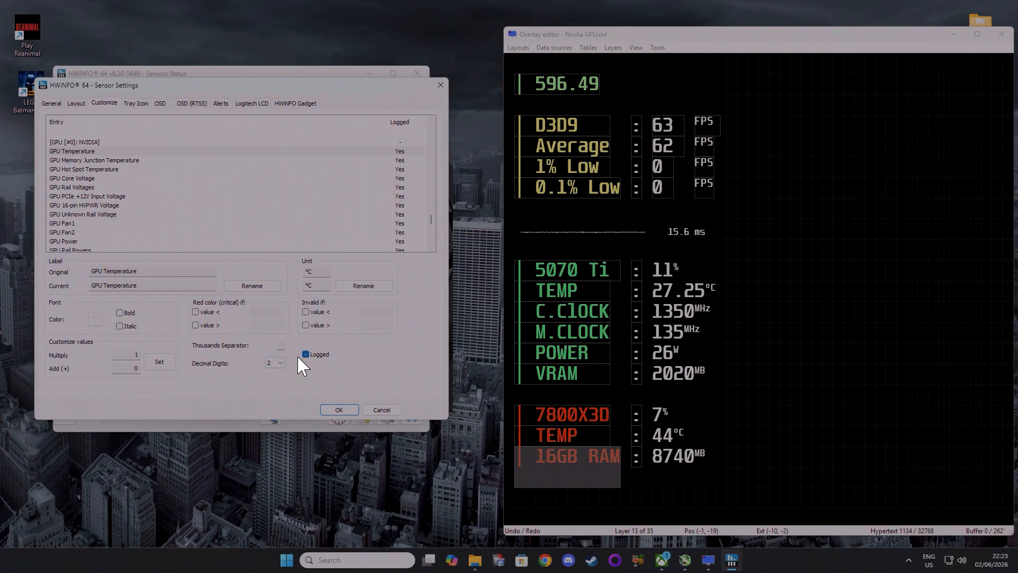
pyautogui.click(274, 364)
pyautogui.click(276, 404)
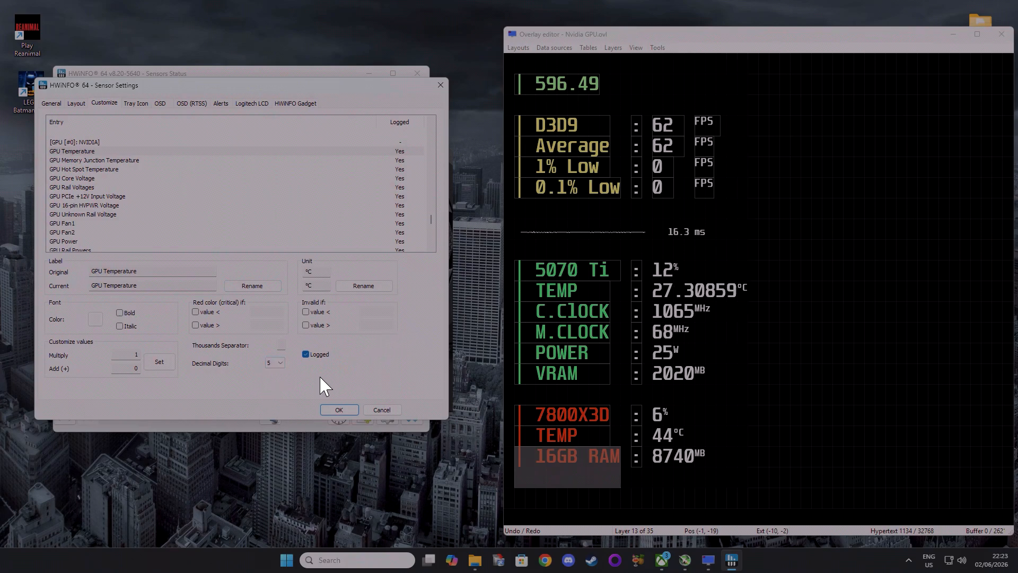
pyautogui.click(275, 373)
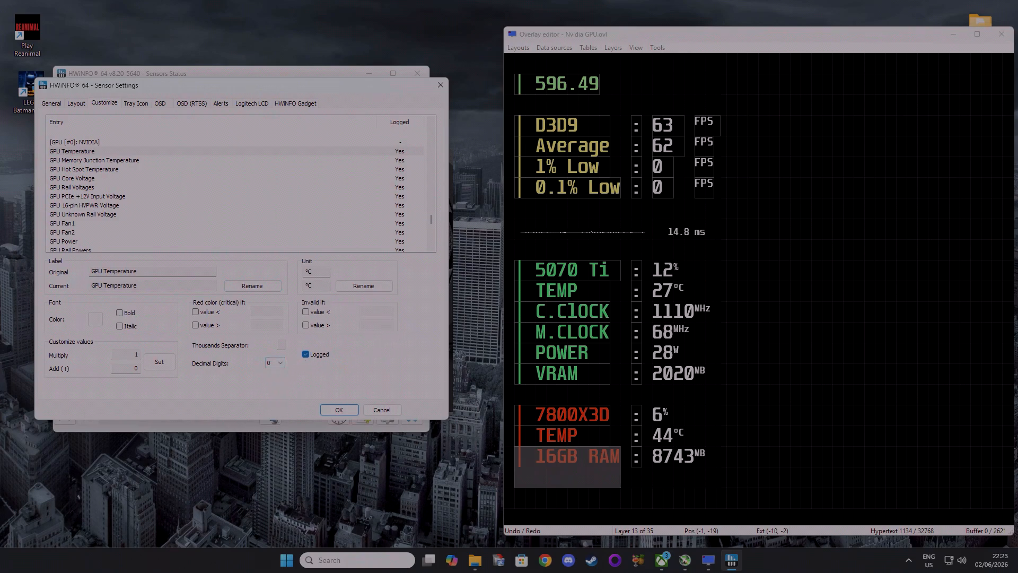
pyautogui.doubleClick(309, 272)
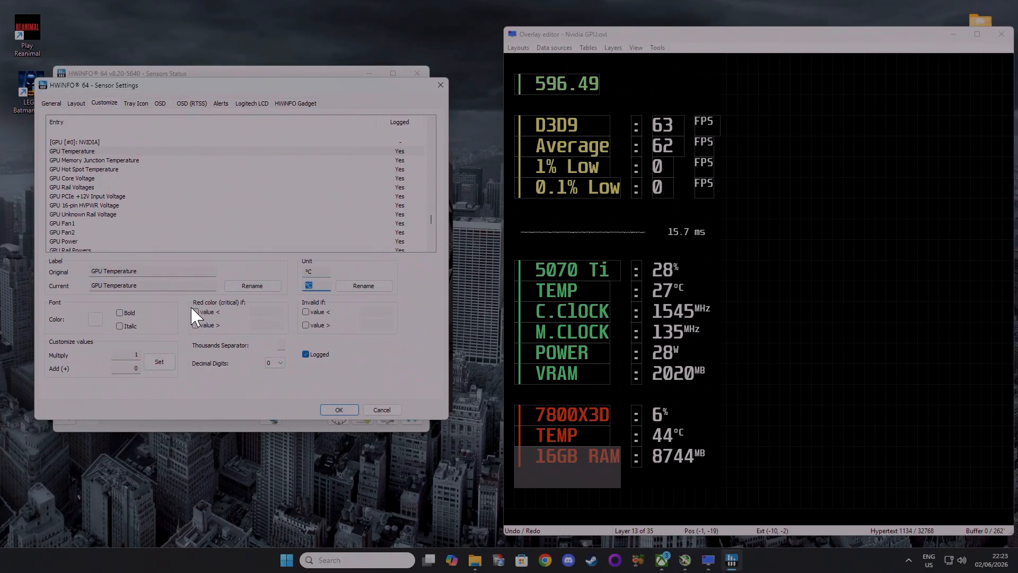
# Step: Look over the tray icon settings and examine which sensor entries are sent to RivaTuner, down to the NVIDIA GPU group
pyautogui.click(138, 104)
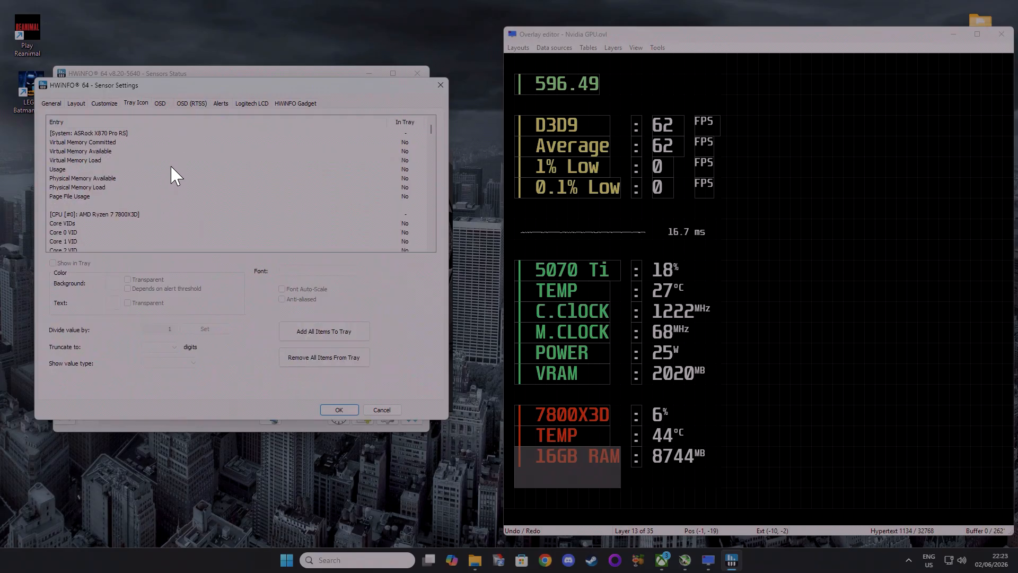
pyautogui.click(192, 104)
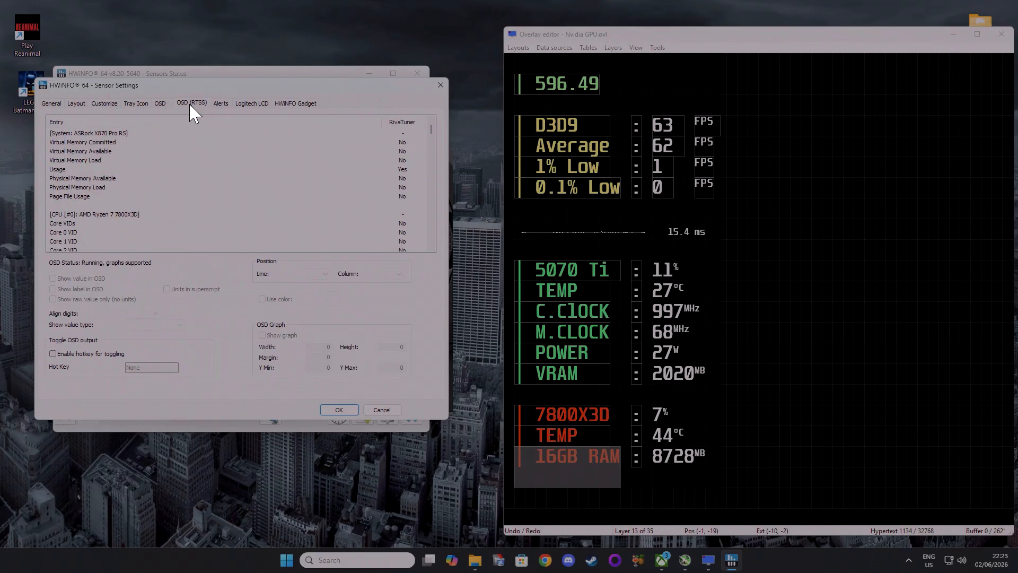
pyautogui.scroll(-15, 126, 228)
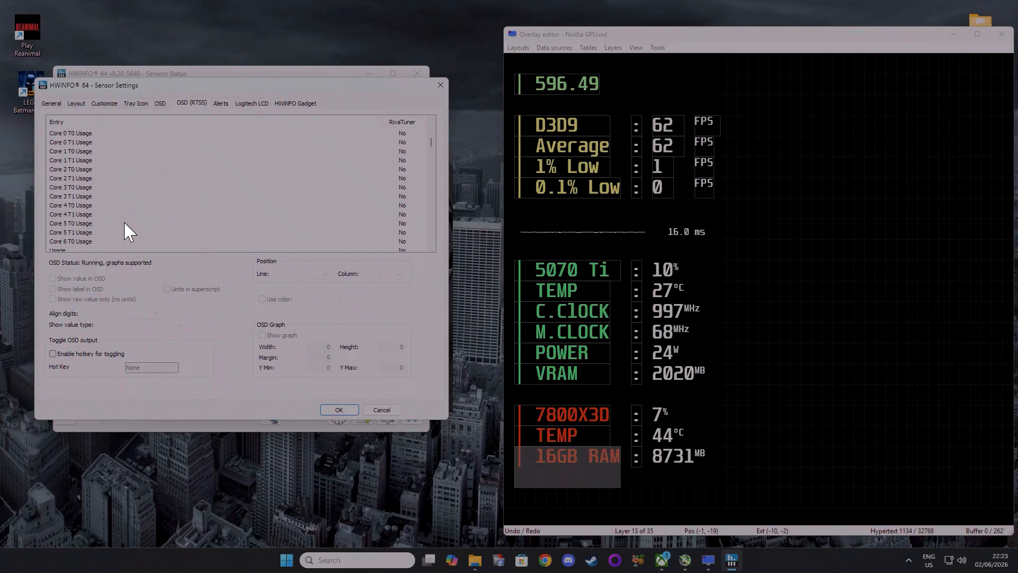
pyautogui.scroll(-12, 127, 228)
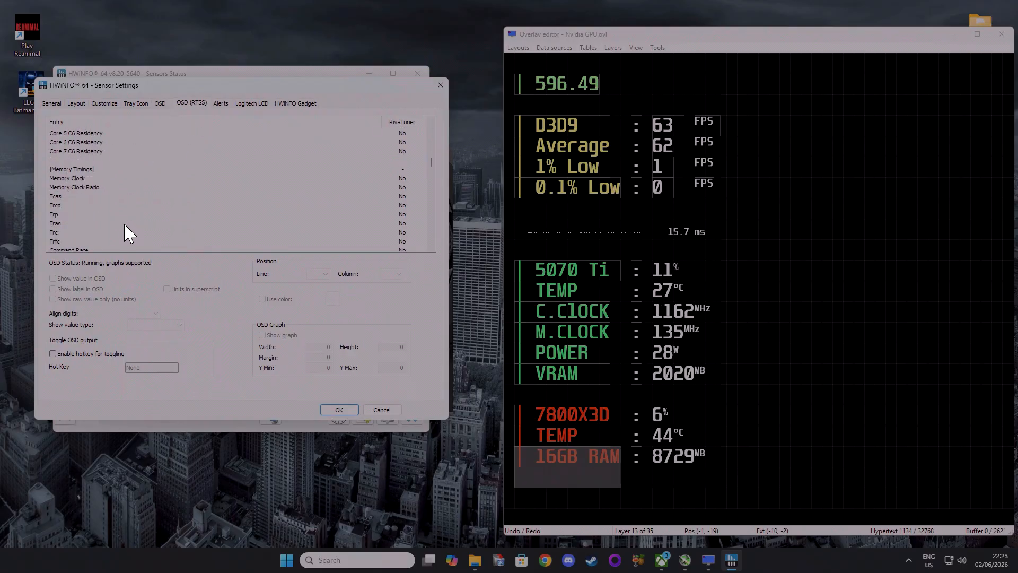
pyautogui.scroll(-12, 126, 233)
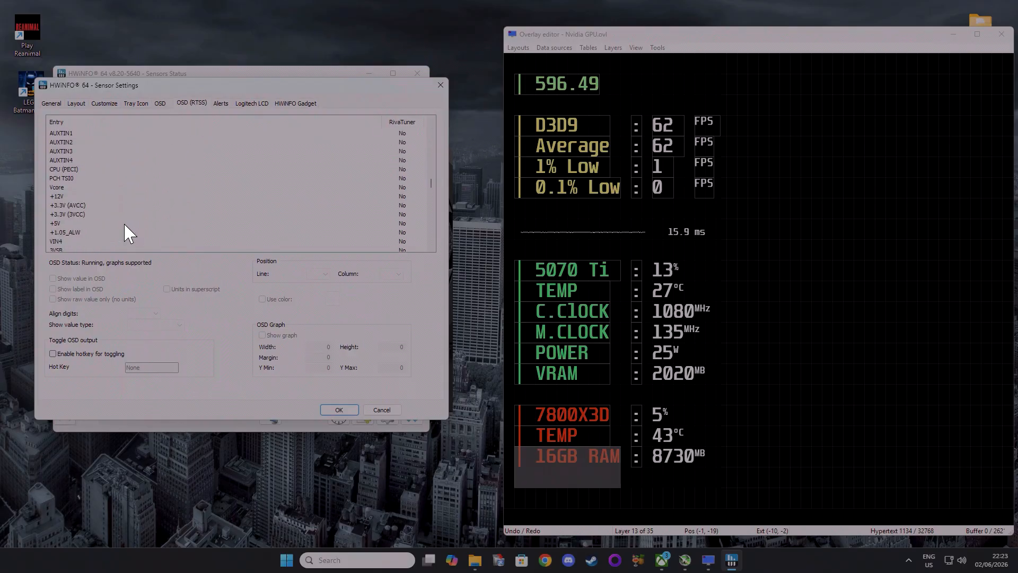
pyautogui.scroll(-10, 127, 233)
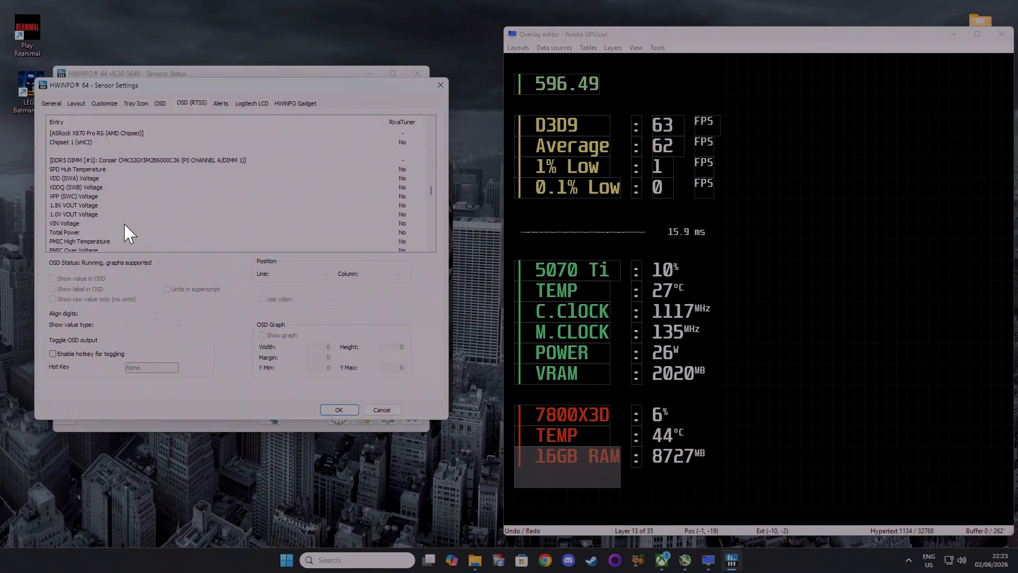
pyautogui.scroll(-10, 127, 234)
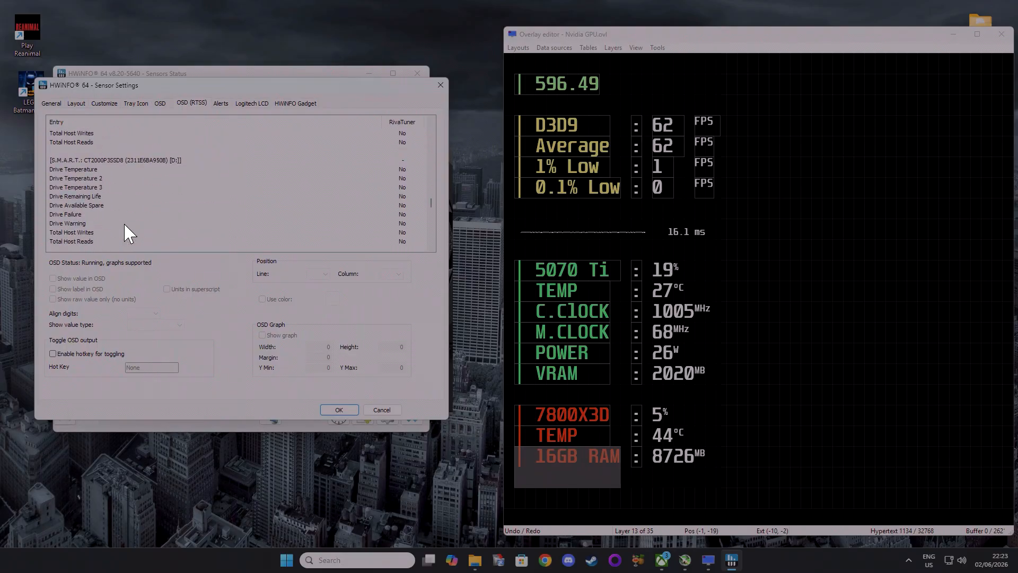
pyautogui.scroll(-8, 126, 234)
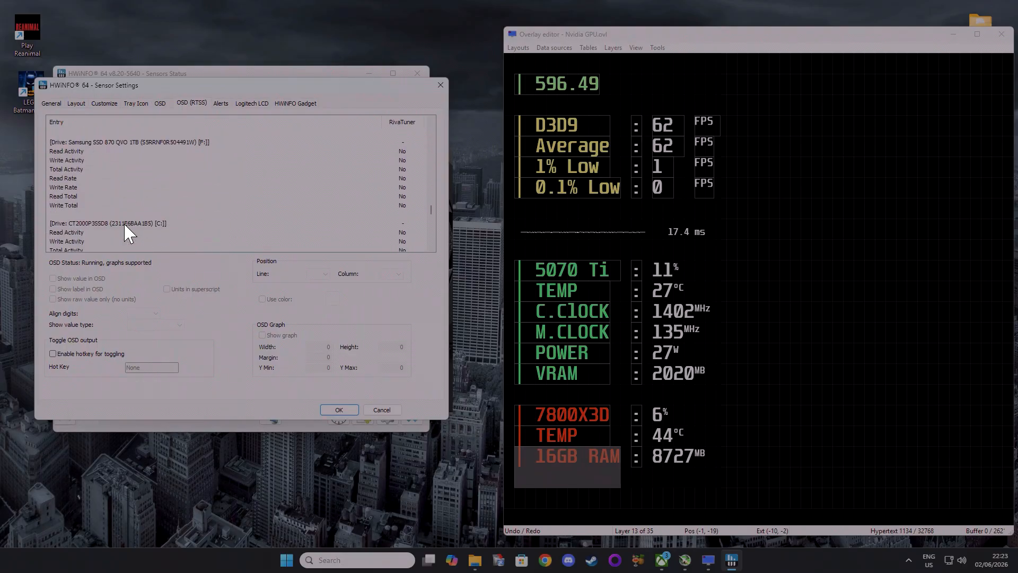
pyautogui.scroll(-5, 126, 233)
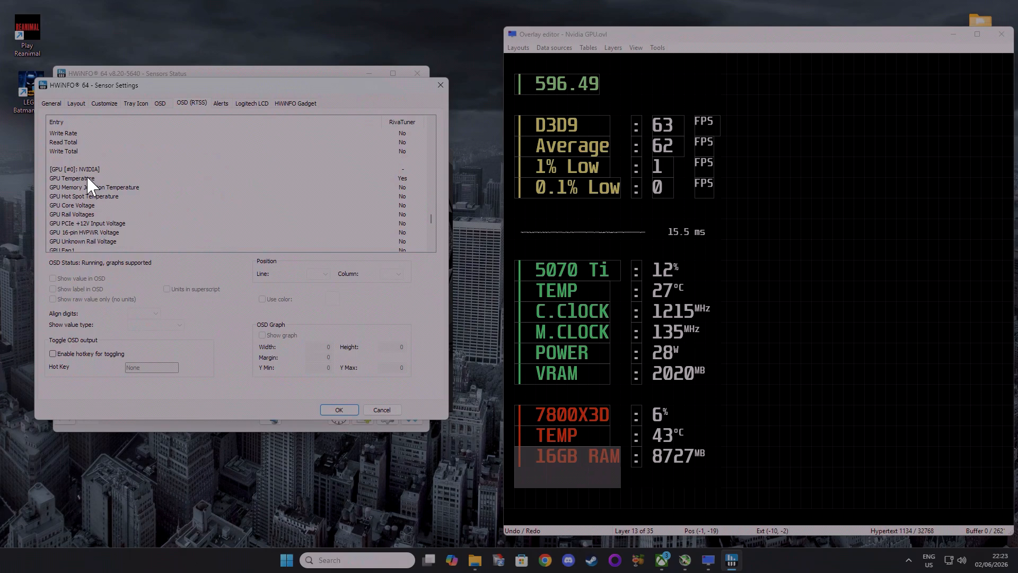
# Step: For GPU Temperature in the RTSS overlay settings, try turning superscript units and the OSD value off and back on
pyautogui.click(85, 179)
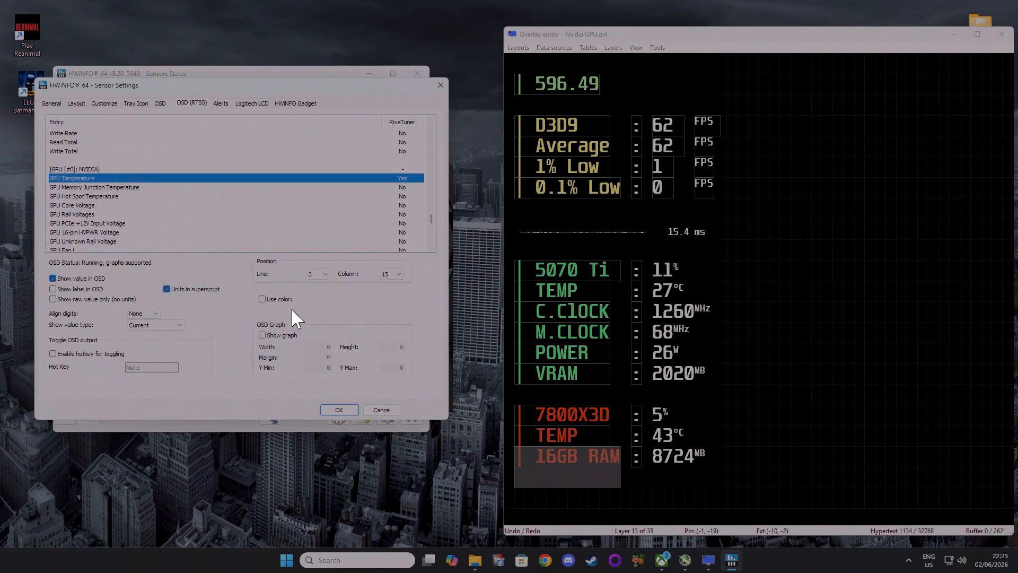
pyautogui.click(167, 289)
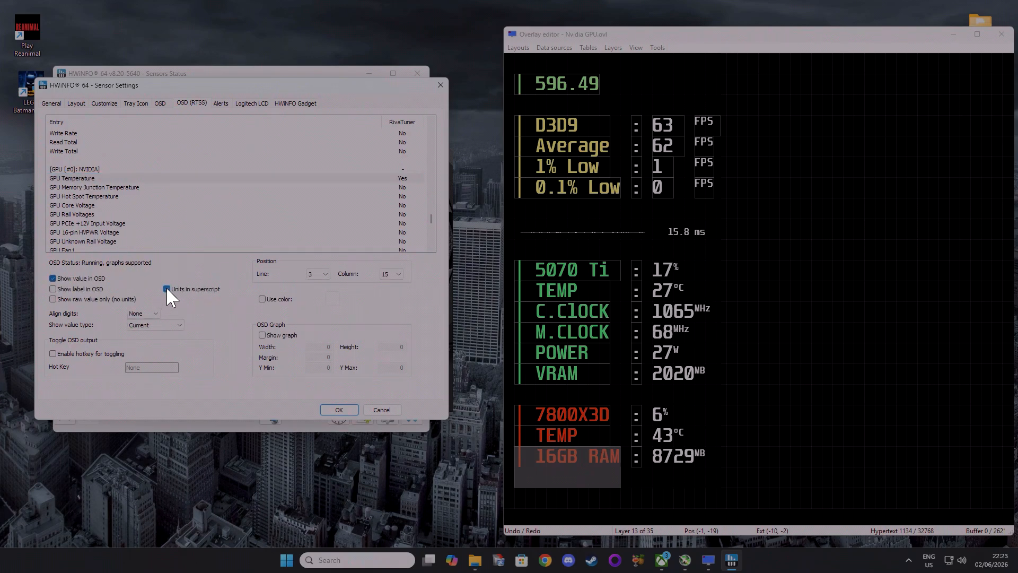
pyautogui.click(168, 289)
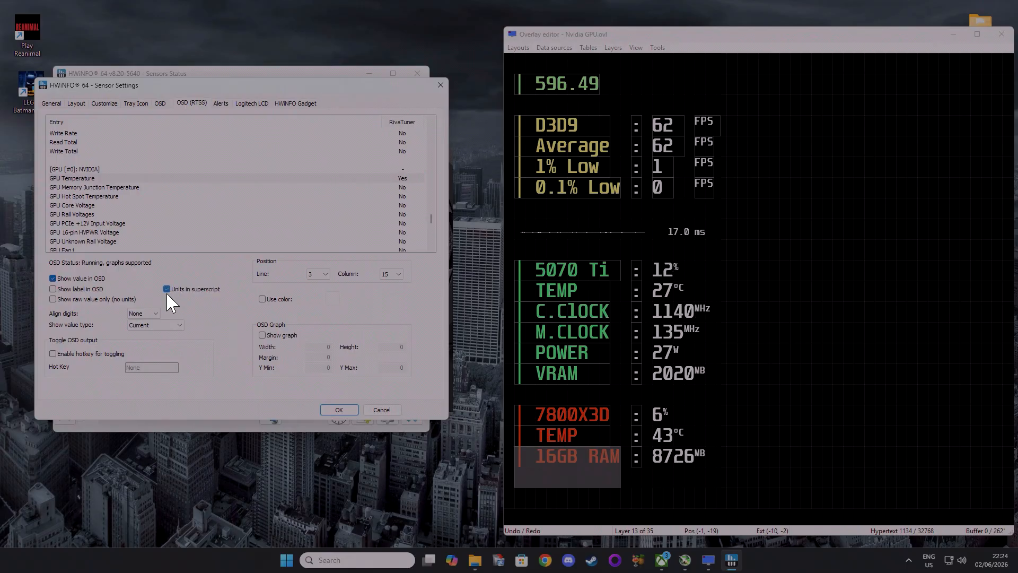
pyautogui.click(167, 289)
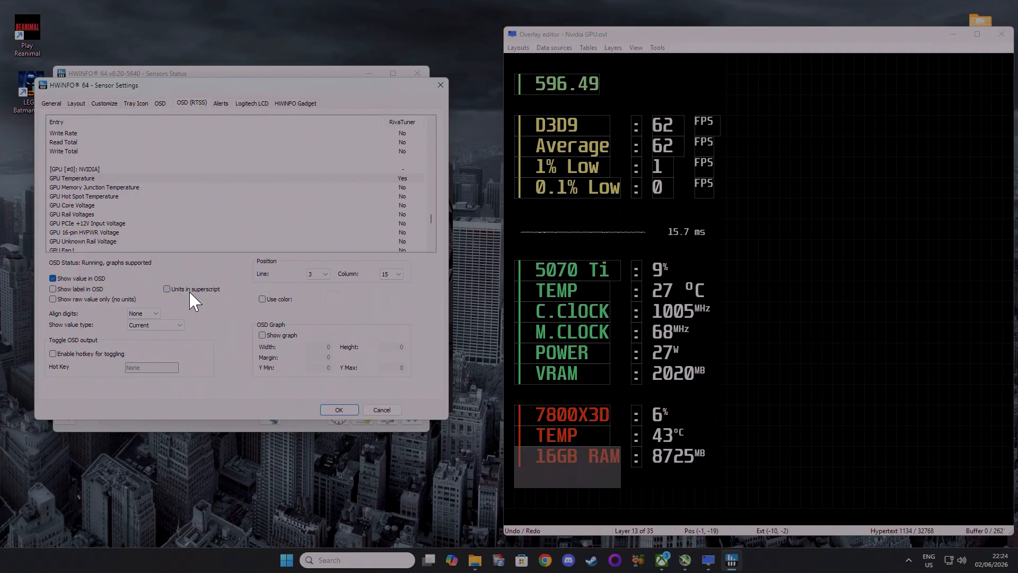
pyautogui.click(167, 290)
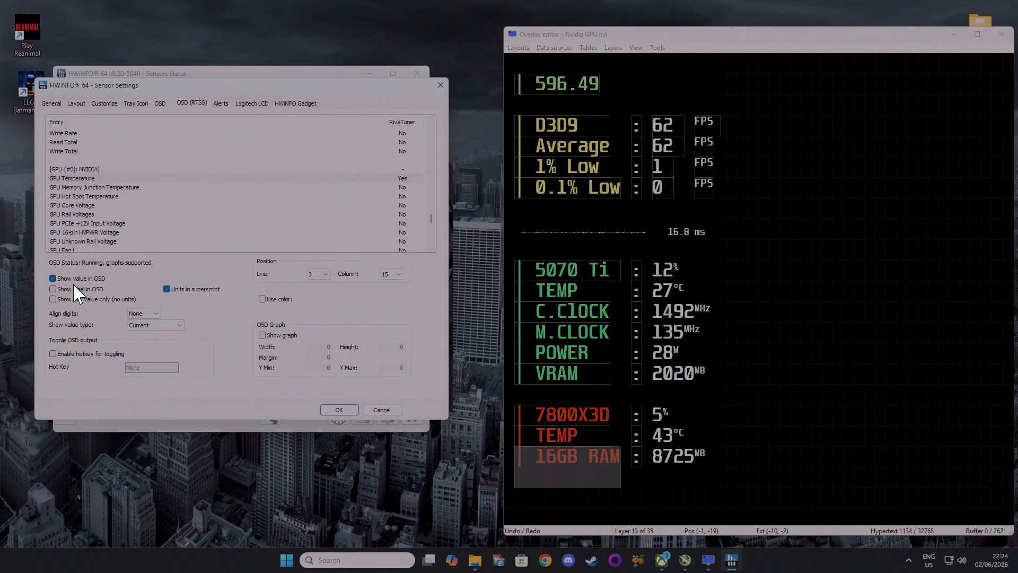
pyautogui.click(53, 278)
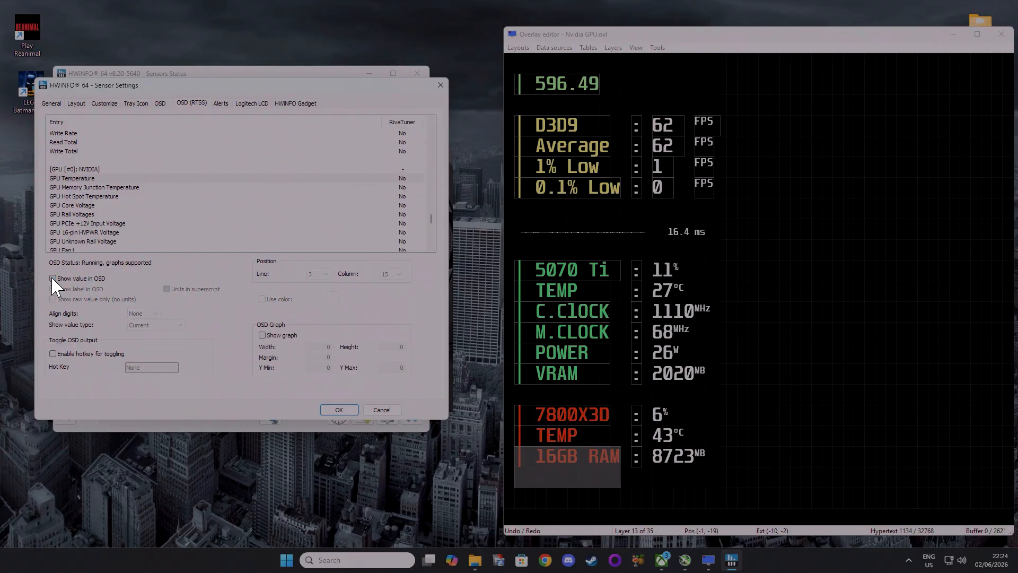
pyautogui.click(53, 278)
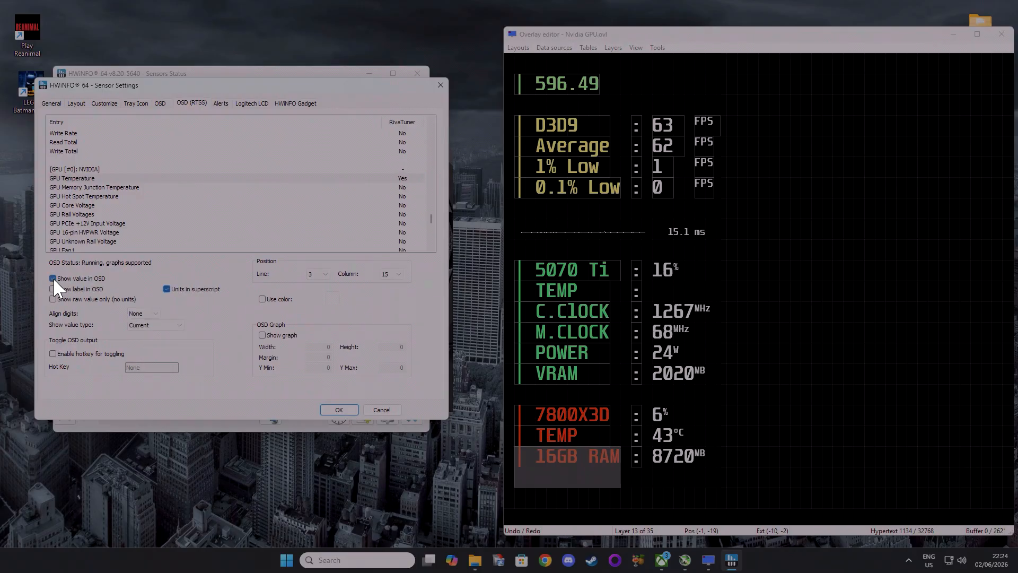
# Step: Examine the digit alignment and value type choices for the GPU Temperature overlay entry
pyautogui.click(151, 314)
pyautogui.click(151, 314)
pyautogui.click(152, 325)
pyautogui.click(152, 325)
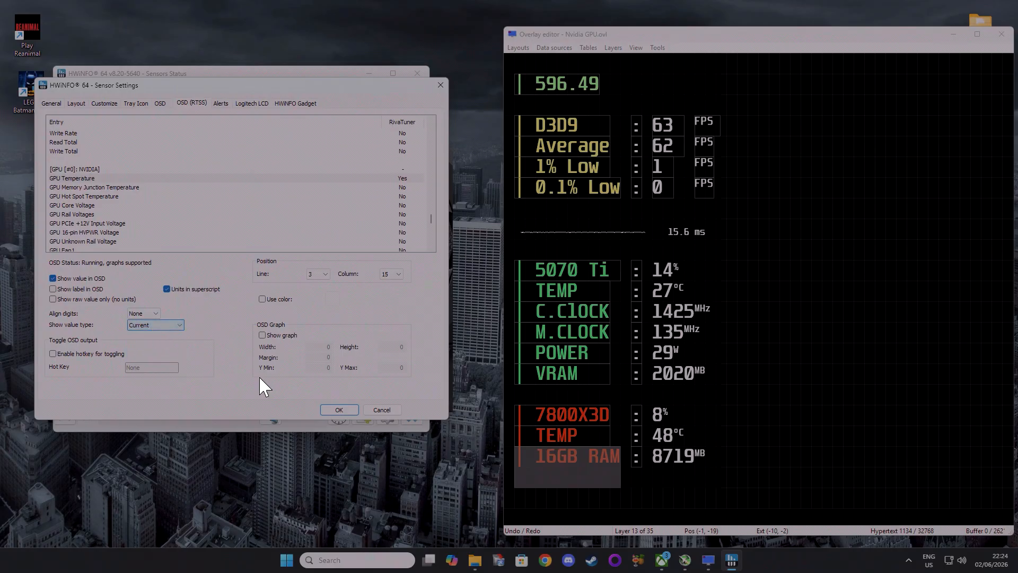
# Step: Try a blue custom color for the GPU Temperature overlay value, leaving custom color switched off
pyautogui.click(263, 300)
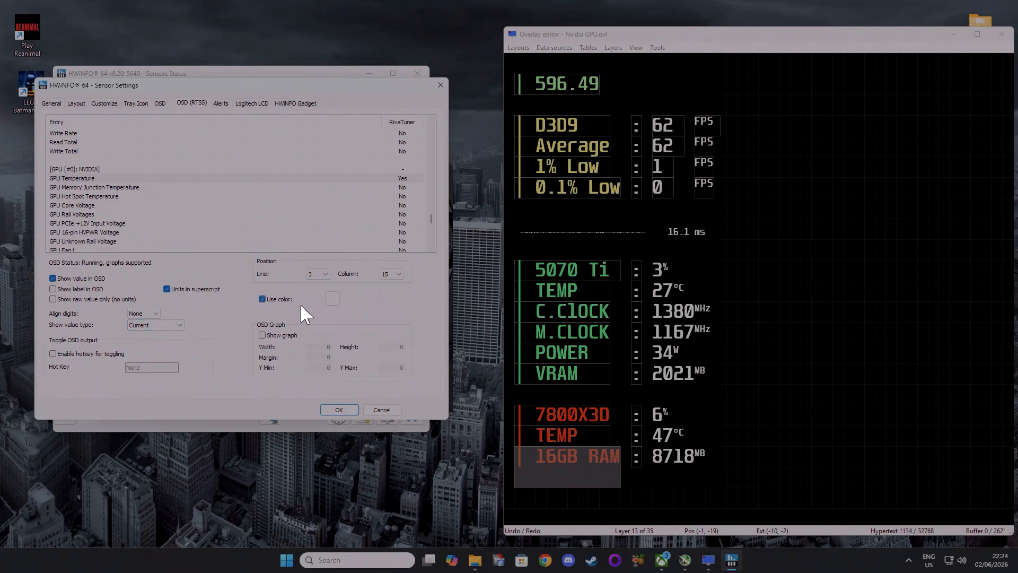
pyautogui.click(332, 299)
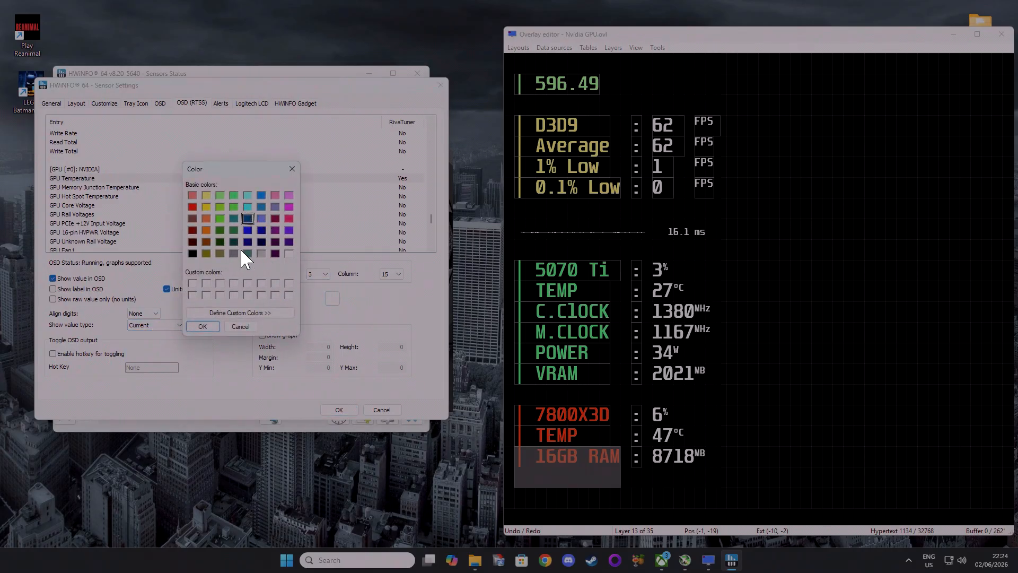
pyautogui.click(208, 329)
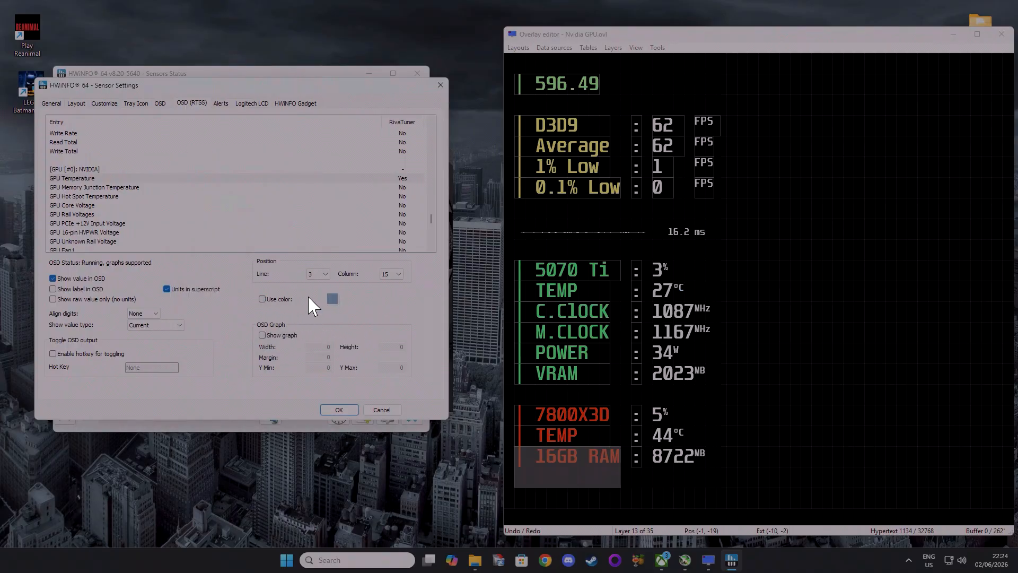
# Step: Try placing the GPU Temperature value on overlay line 13 and return it to line 3
pyautogui.click(319, 275)
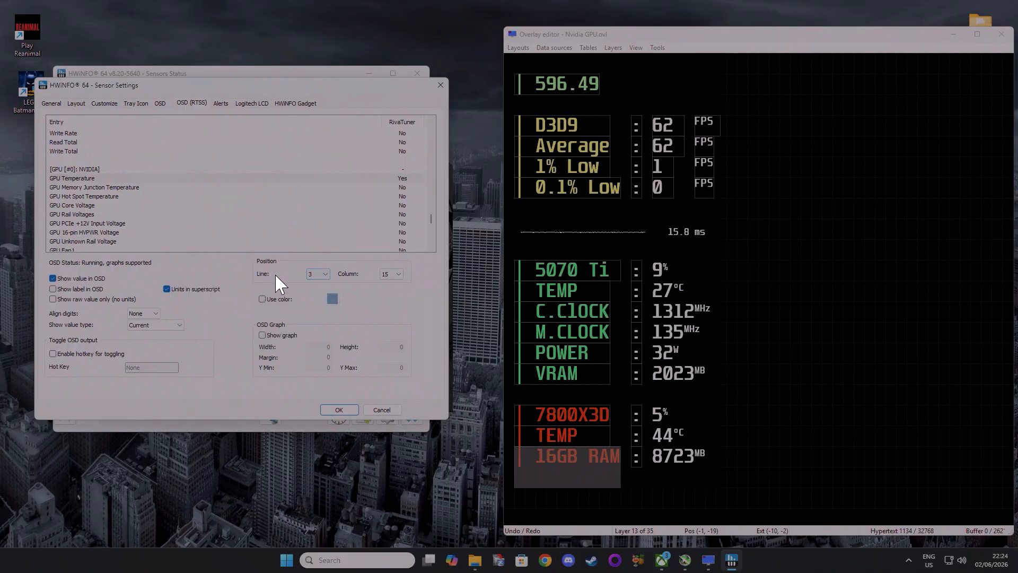
pyautogui.click(322, 275)
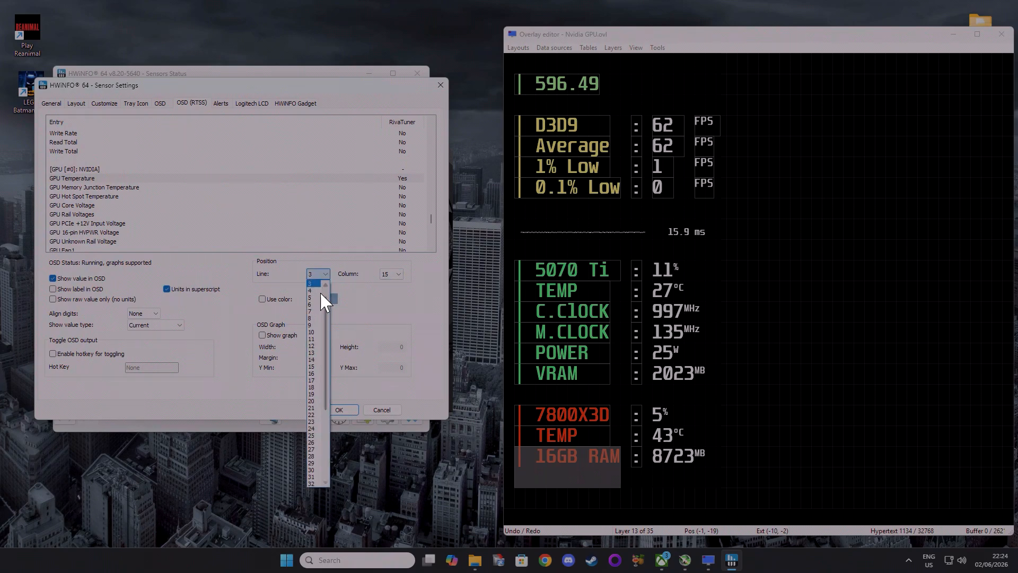
pyautogui.click(314, 353)
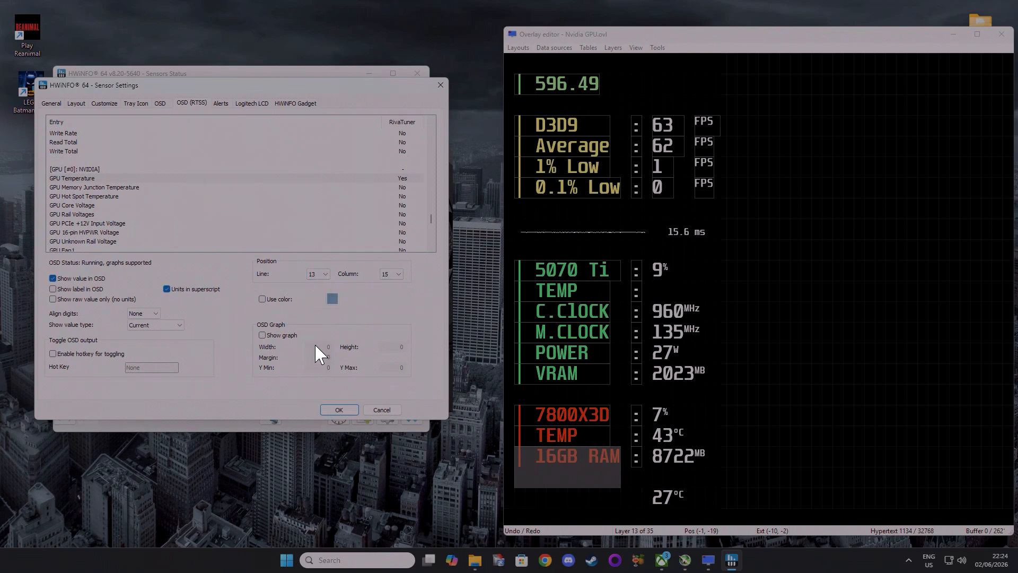
pyautogui.click(322, 275)
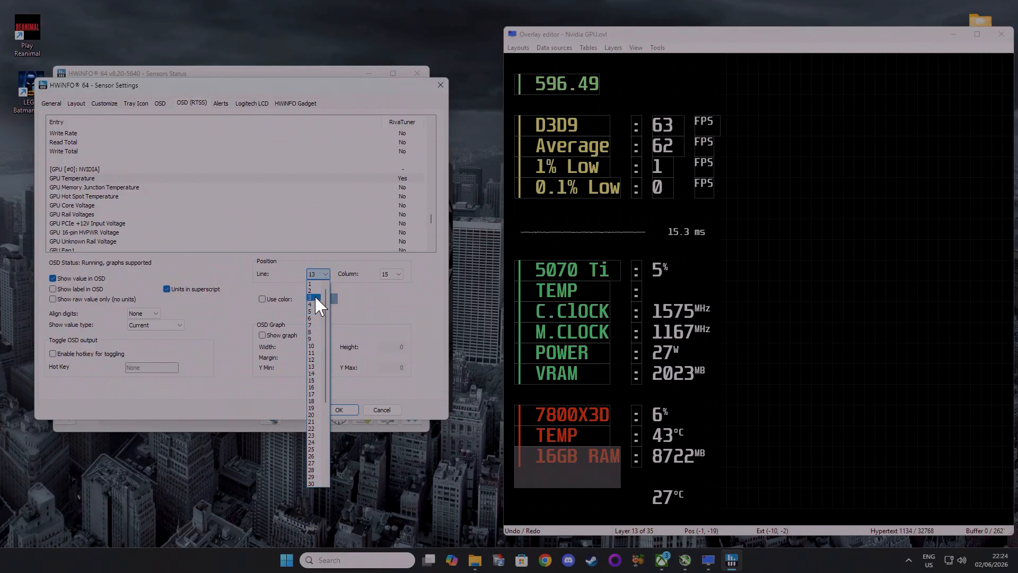
pyautogui.click(315, 298)
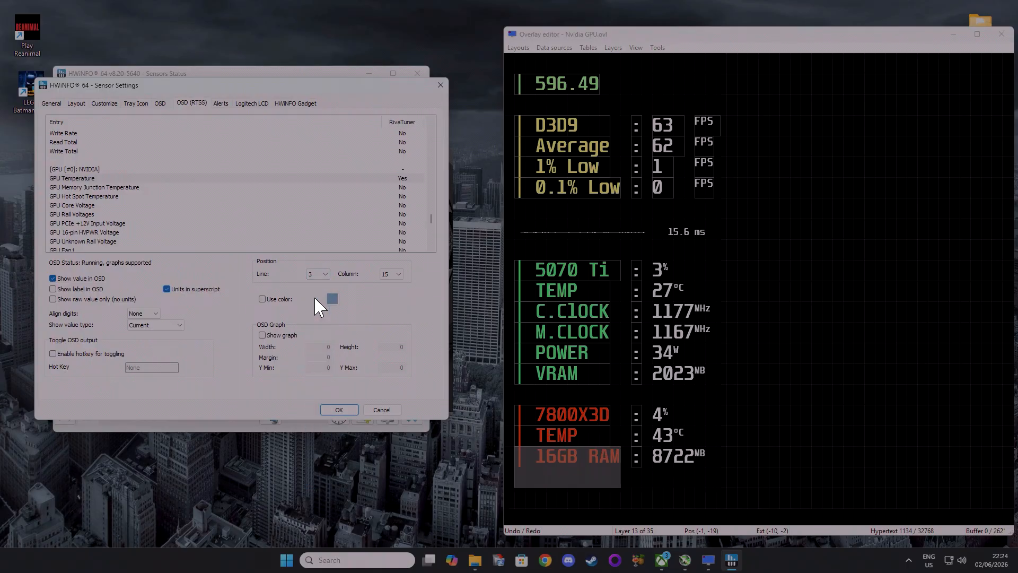
# Step: Try GPU Temperature on overlay lines 2 and 1, and set it back to line 3
pyautogui.click(316, 273)
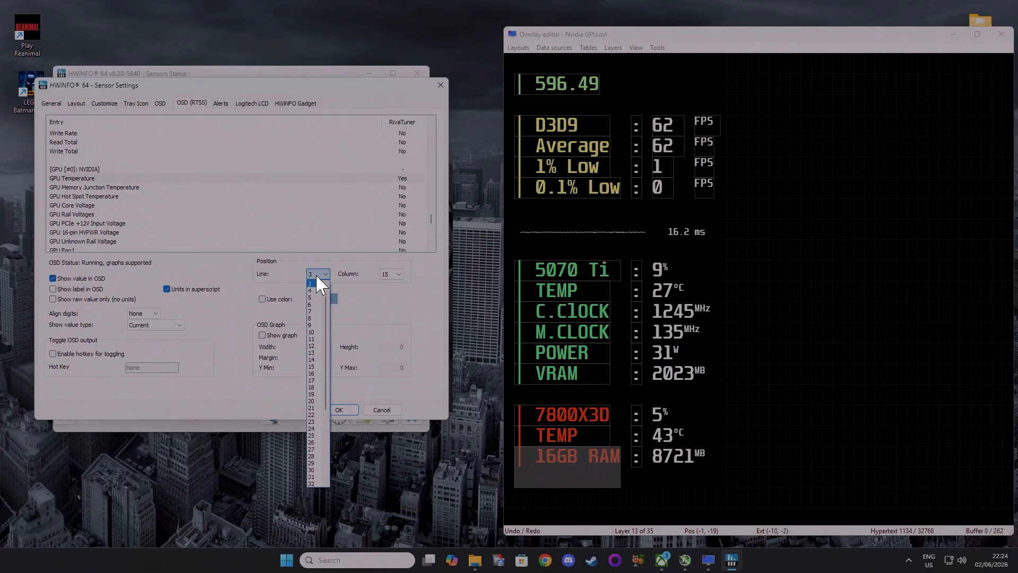
pyautogui.click(313, 290)
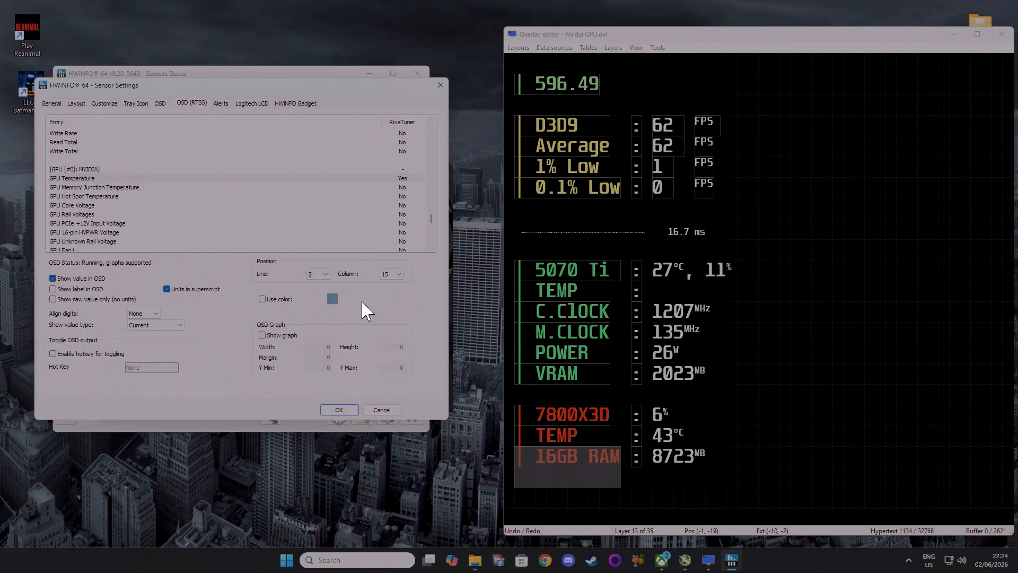
pyautogui.click(314, 271)
pyautogui.click(313, 286)
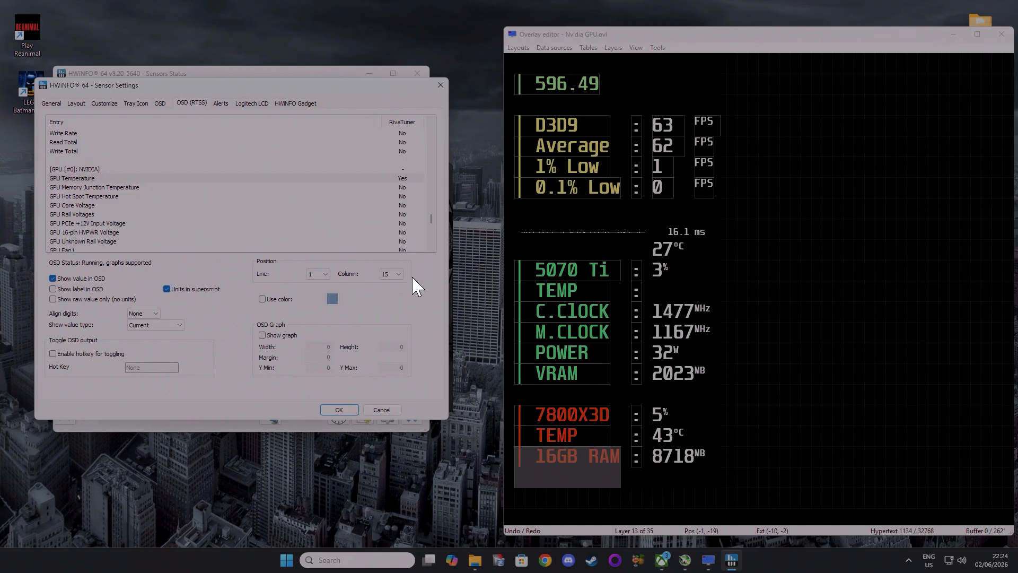
pyautogui.click(319, 275)
pyautogui.click(310, 299)
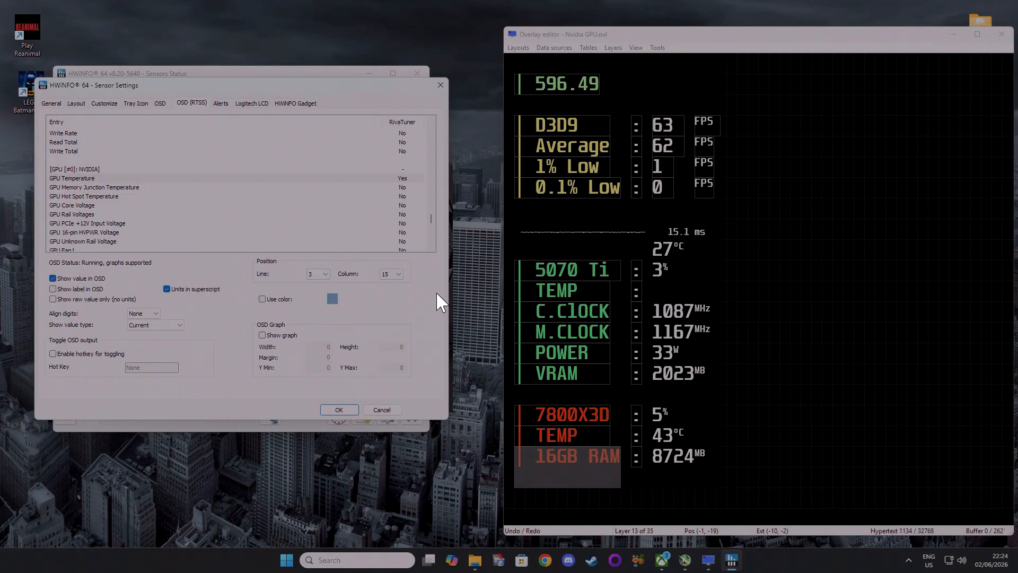
# Step: Try column 20 for the GPU Temperature overlay value and restore it to column 15
pyautogui.click(398, 276)
pyautogui.click(389, 415)
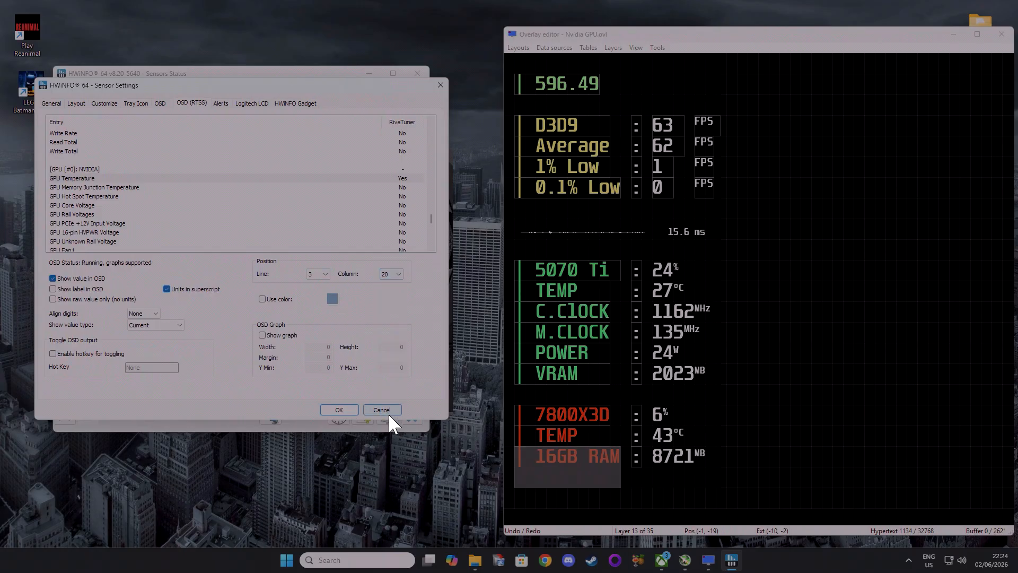
pyautogui.click(395, 274)
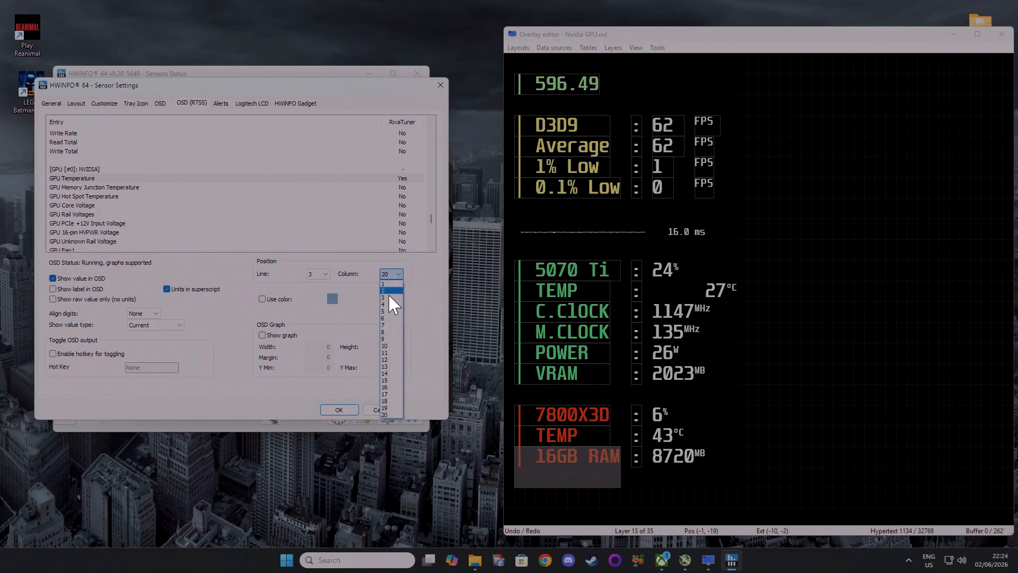
pyautogui.click(391, 381)
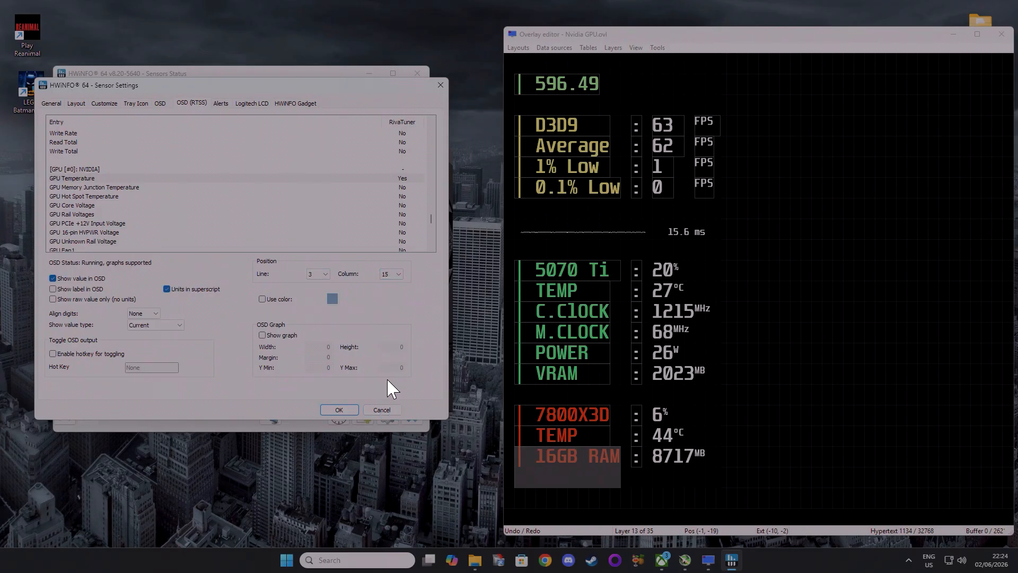
# Step: Find GPU Power in the sensor layout list and try switching its monitoring off and back on repeatedly
pyautogui.click(77, 104)
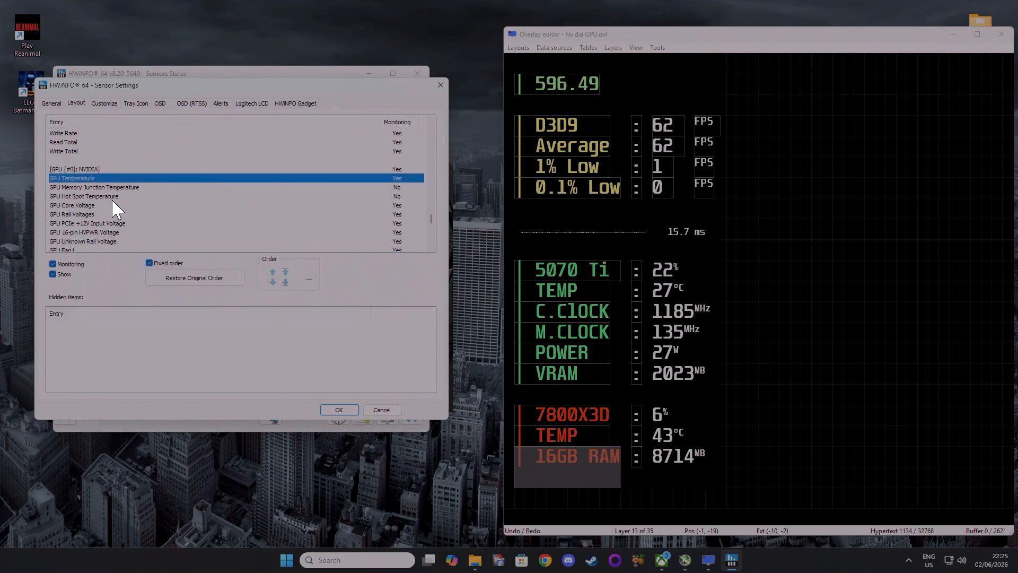
pyautogui.scroll(-2, 113, 206)
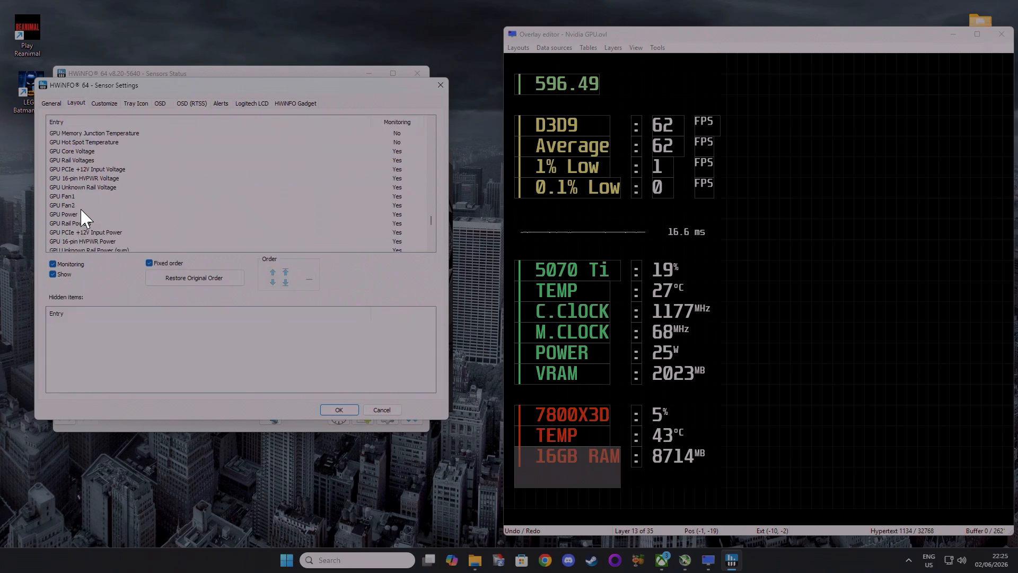
pyautogui.click(69, 214)
pyautogui.click(53, 265)
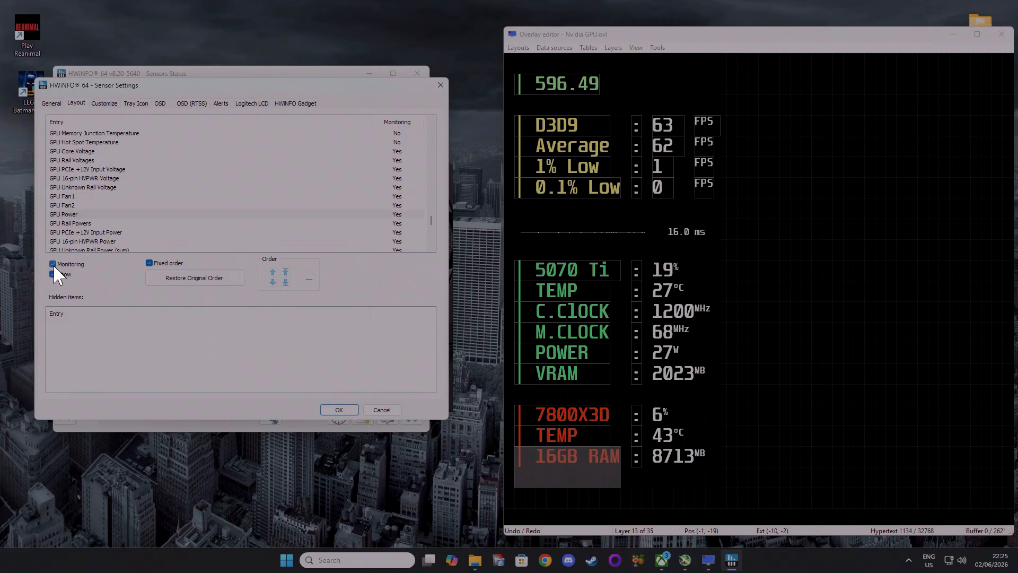
pyautogui.click(53, 264)
pyautogui.click(53, 265)
pyautogui.click(53, 264)
pyautogui.click(53, 264)
pyautogui.click(53, 265)
# Step: Examine the label, unit and decimal options for GPU Power in the sensor customization list
pyautogui.click(104, 103)
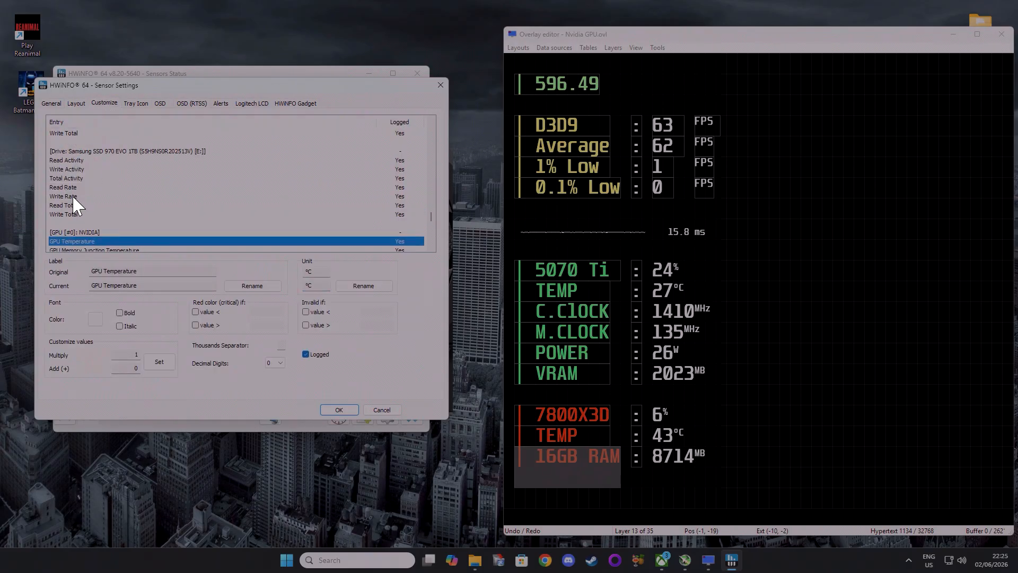
pyautogui.scroll(-4, 77, 210)
pyautogui.click(69, 224)
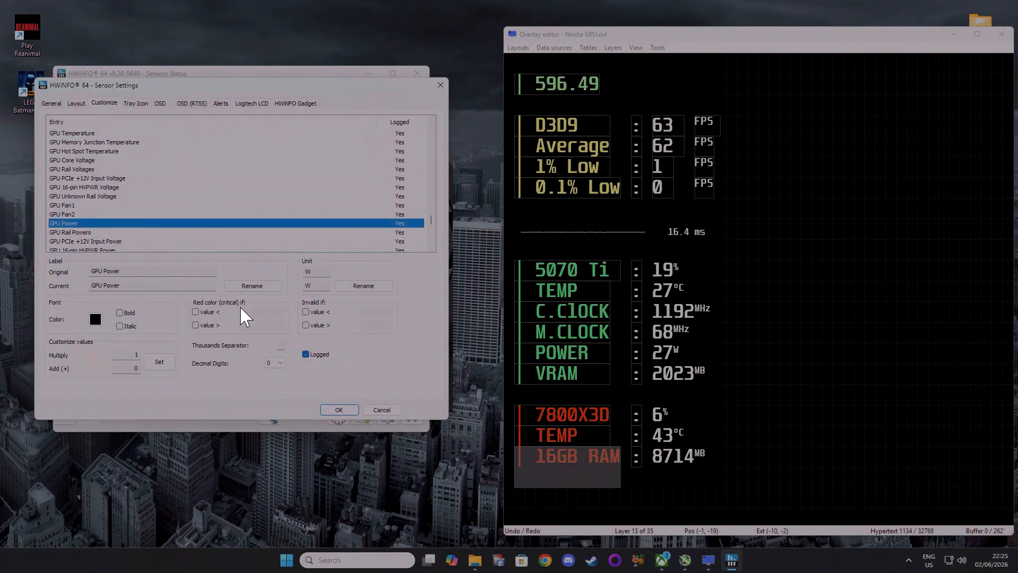
# Step: Find GPU Power in the RTSS overlay settings and try turning its superscript units off and back on
pyautogui.click(198, 107)
pyautogui.scroll(-7, 101, 222)
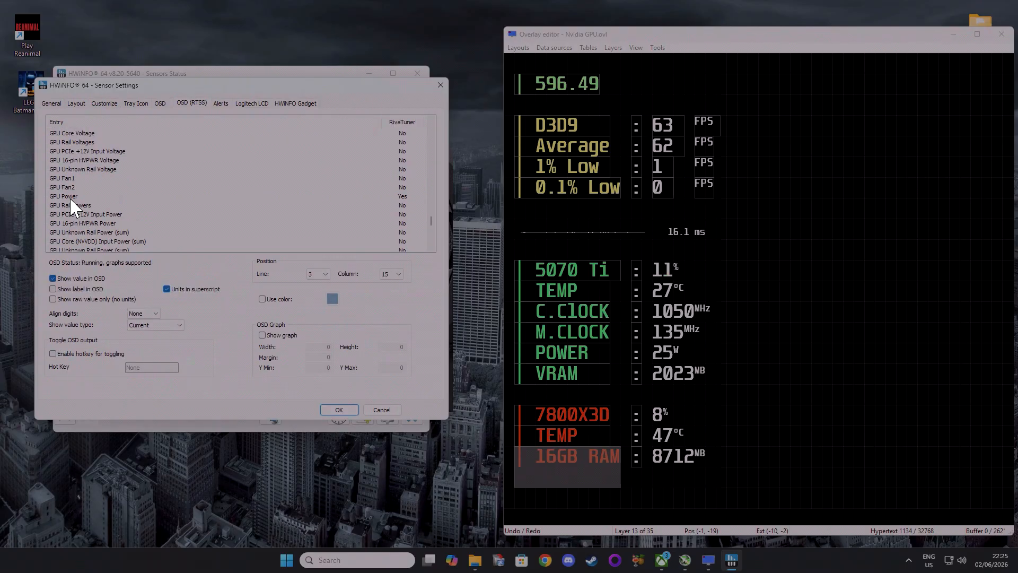
pyautogui.click(71, 196)
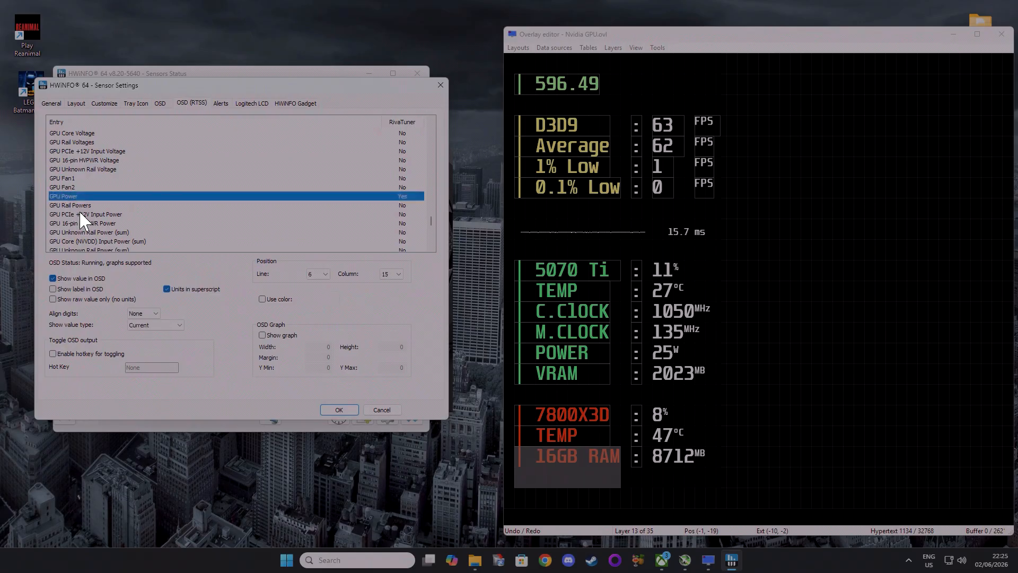
pyautogui.click(167, 289)
pyautogui.click(167, 289)
# Step: Try placing the GPU Power value on overlay line 7 and return it to line 6
pyautogui.click(321, 274)
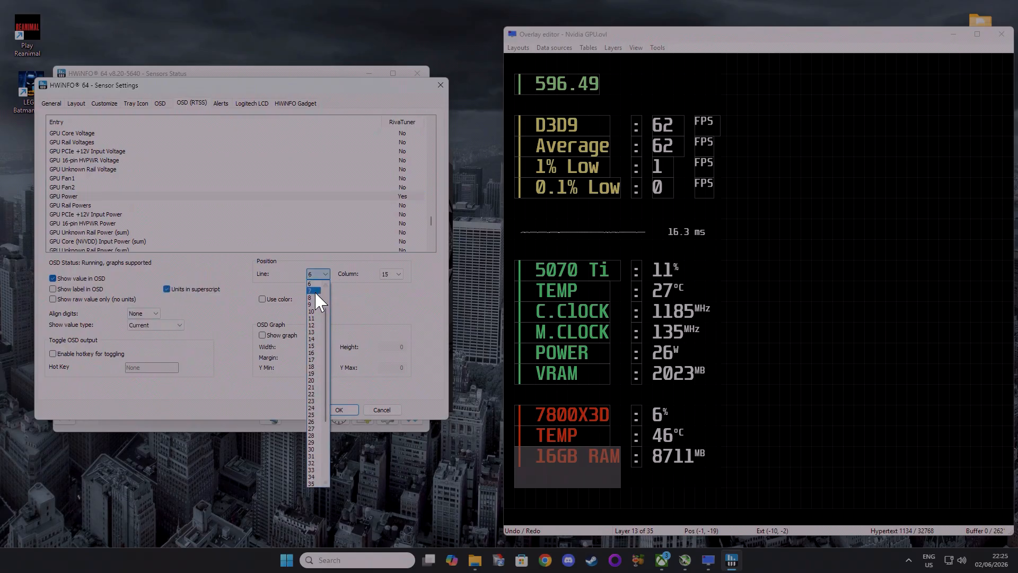
pyautogui.click(314, 290)
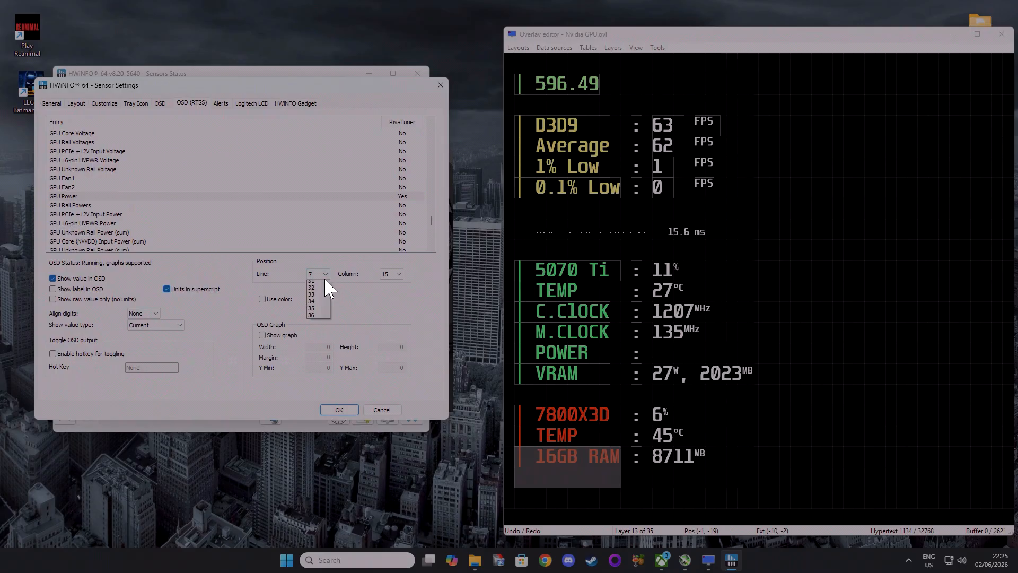
pyautogui.scroll(2, 316, 294)
pyautogui.scroll(-3, 314, 368)
pyautogui.scroll(2, 317, 330)
pyautogui.click(312, 297)
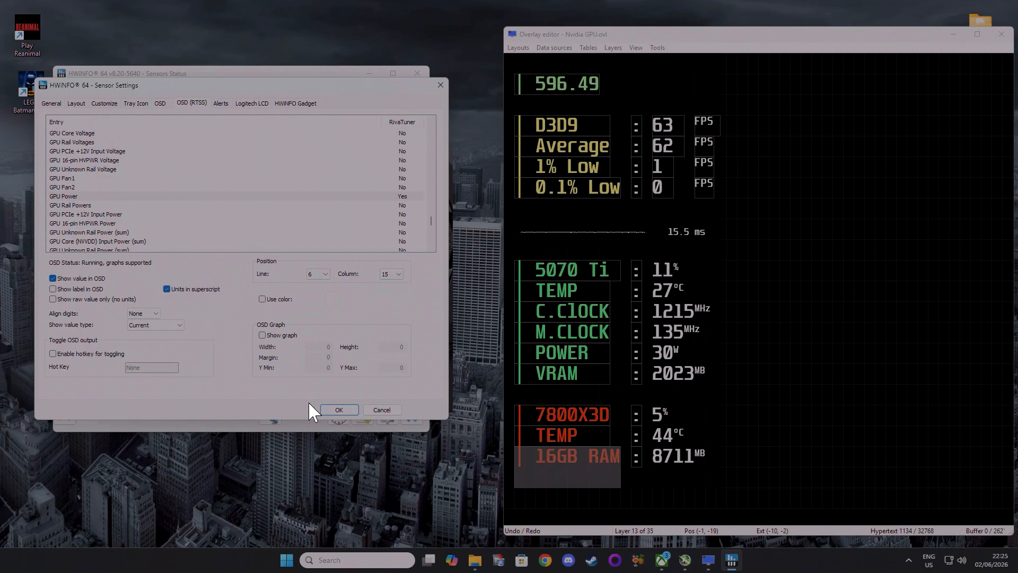
# Step: Apply and close the sensor settings, and switch to the Cyberpunk 2077 page in GOG Galaxy
pyautogui.click(340, 410)
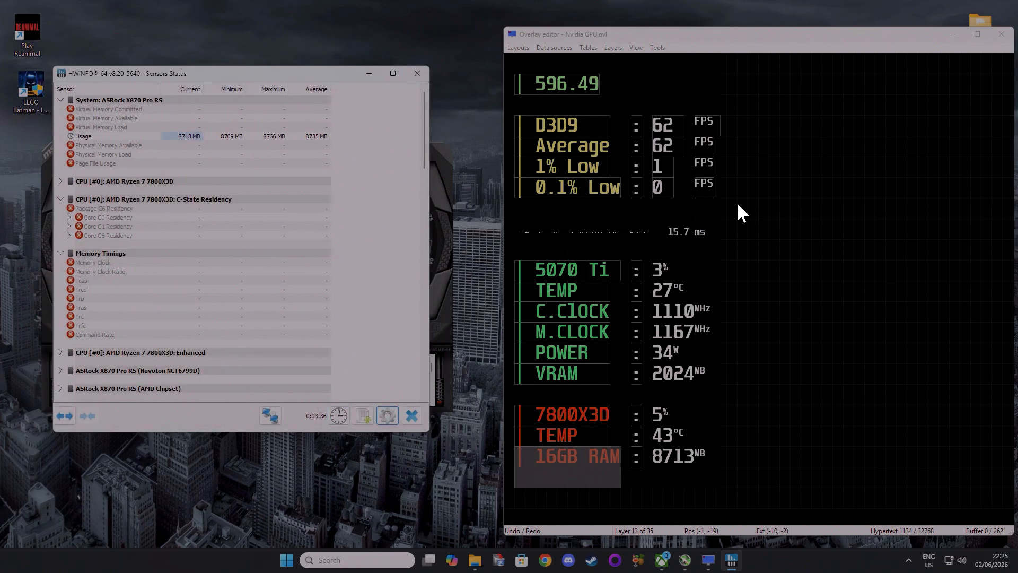
pyautogui.click(615, 560)
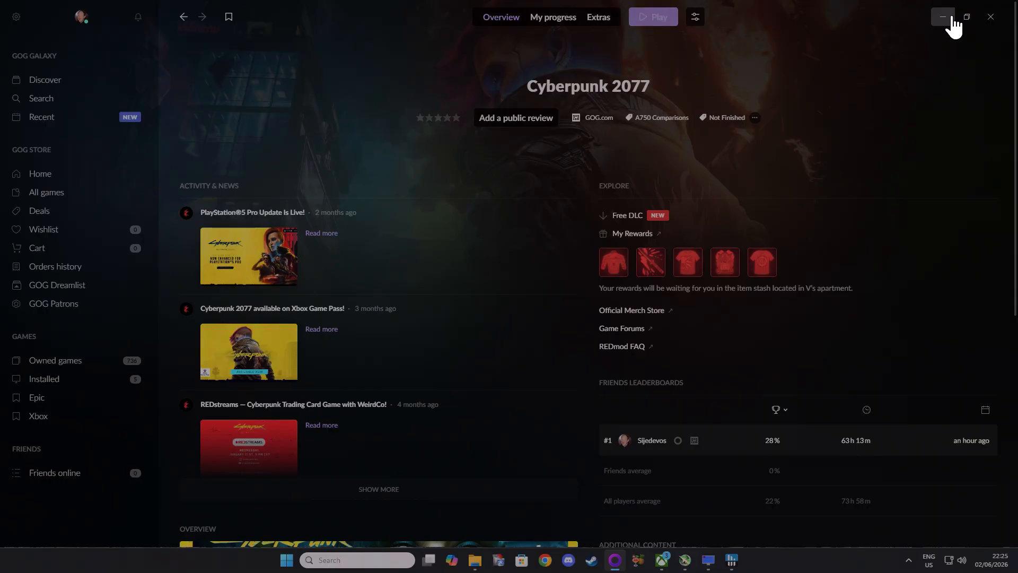
# Step: Minimize GOG Galaxy, start Cyberpunk 2077 from its launcher, and continue through the intro scenes and title screen
pyautogui.click(949, 18)
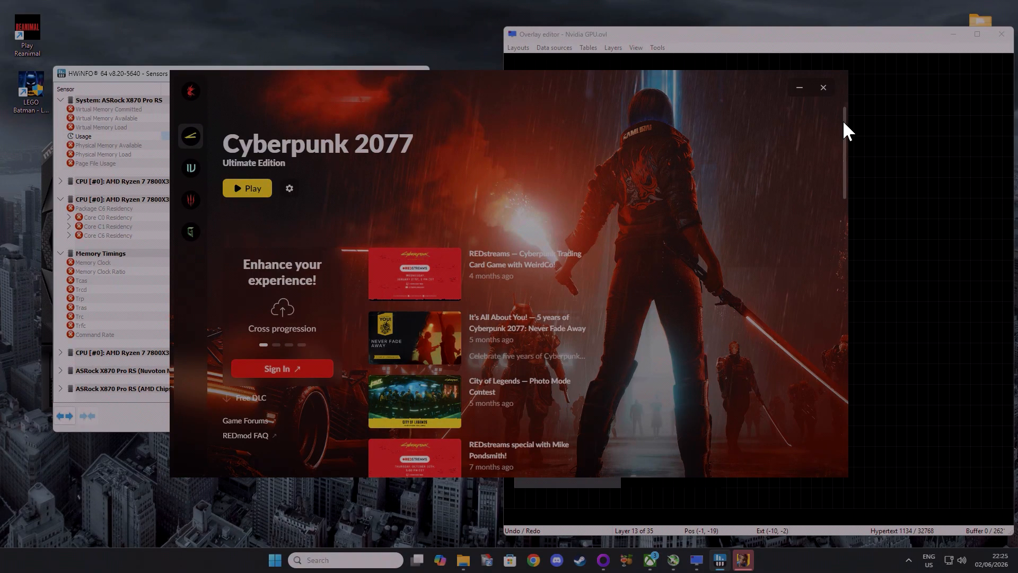
pyautogui.click(247, 188)
pyautogui.click(727, 35)
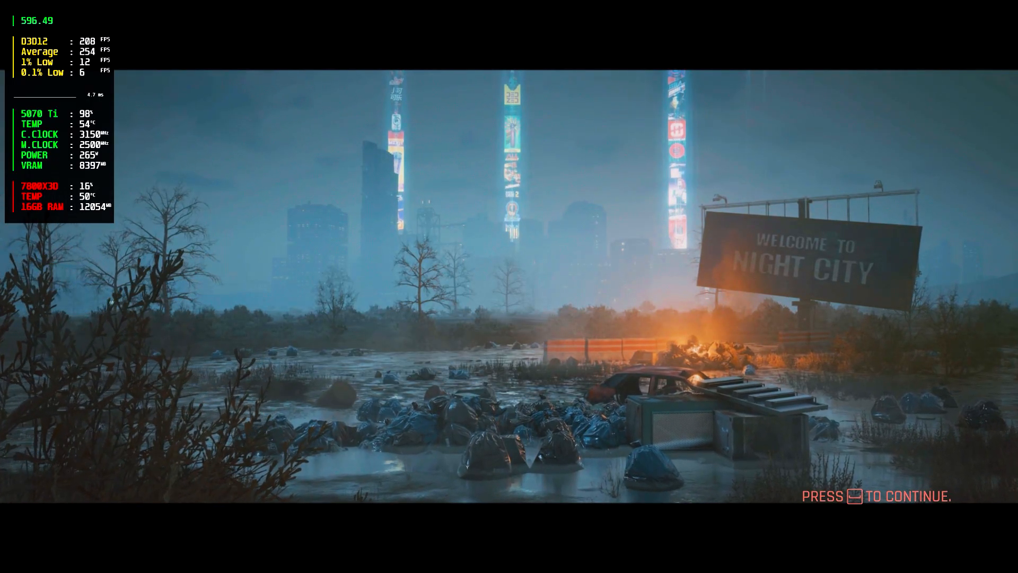
pyautogui.press('space')
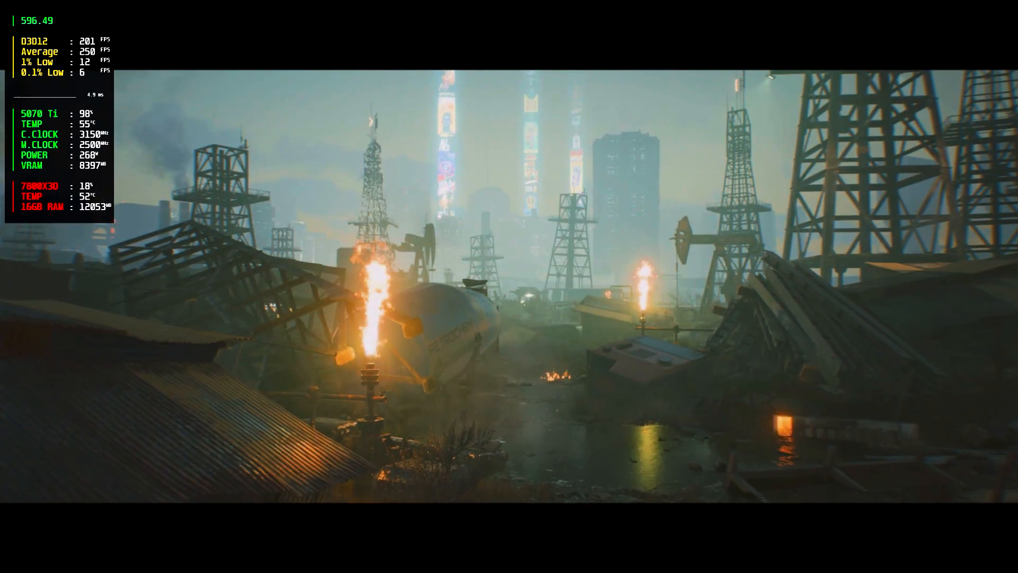
pyautogui.press('space')
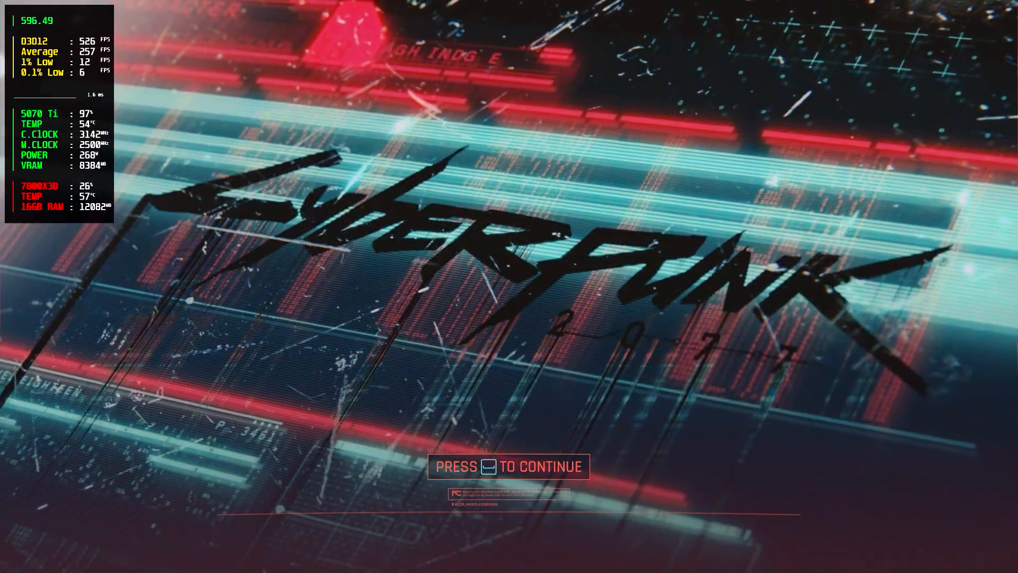
pyautogui.press('space')
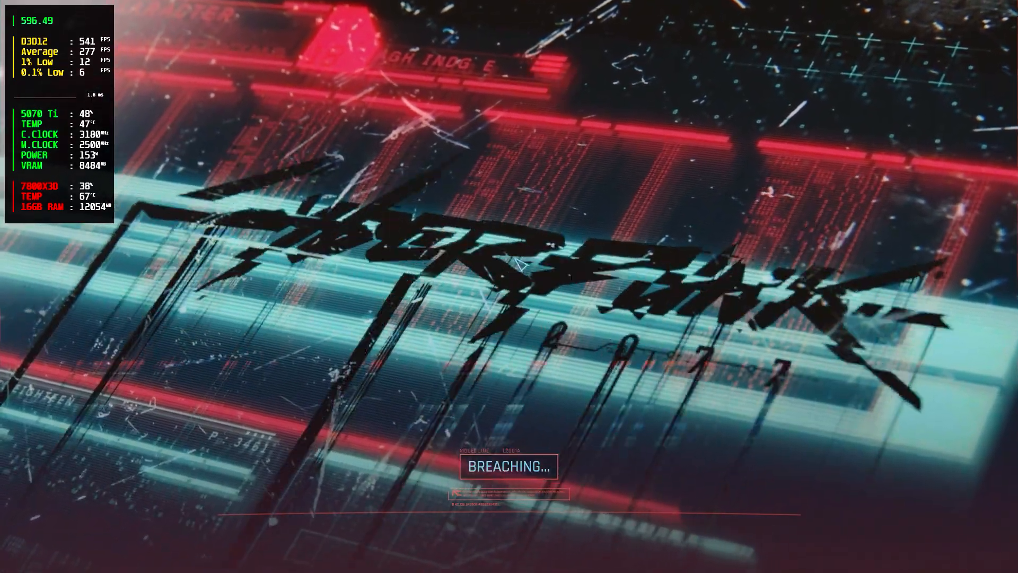
# Step: Return from the game to the desktop, close the overlay editor, and accept the RivaTuner Statistics Server properties
pyautogui.press('super')
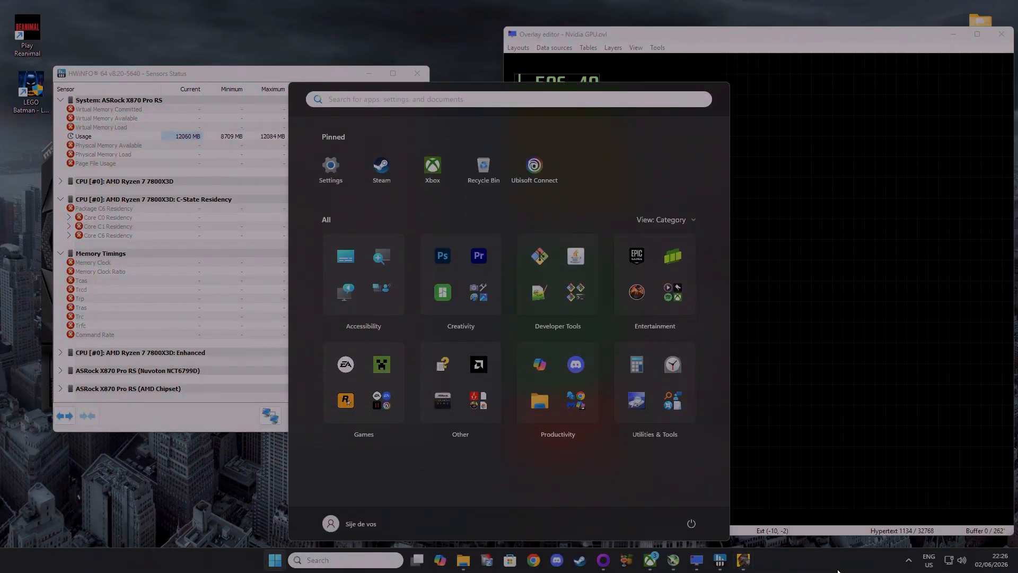
pyautogui.click(908, 560)
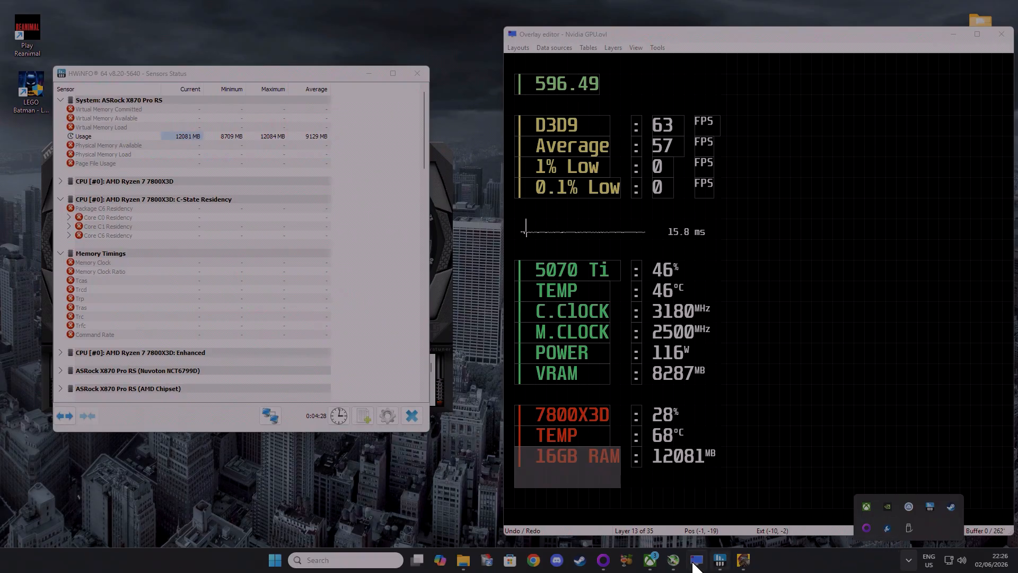
pyautogui.click(1001, 34)
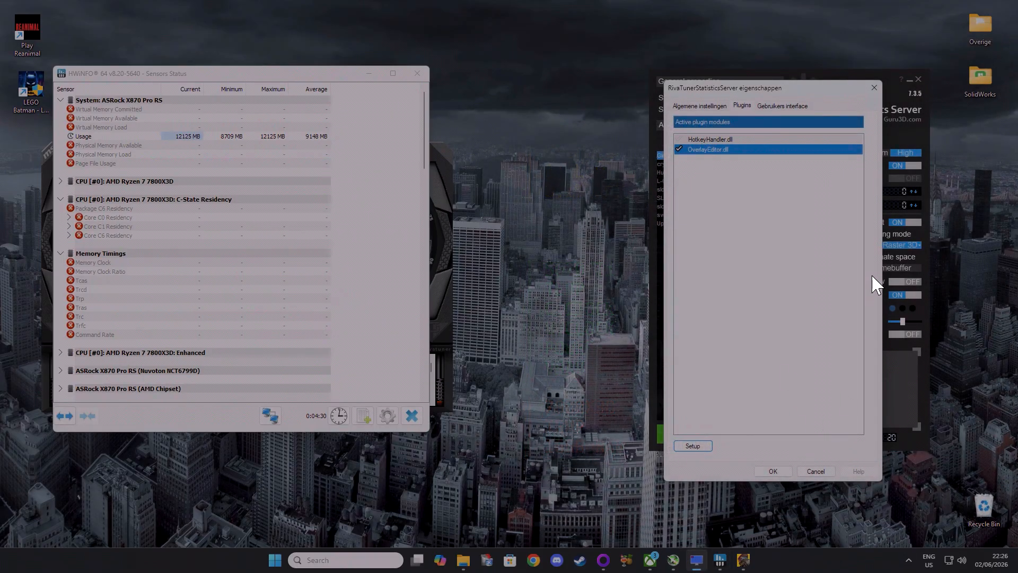
pyautogui.click(783, 472)
# Step: Try the maximum on-screen display zoom, check the overlay in Cyberpunk 2077, and restore the middle zoom setting
pyautogui.moveTo(902, 321); pyautogui.dragTo(936, 330)
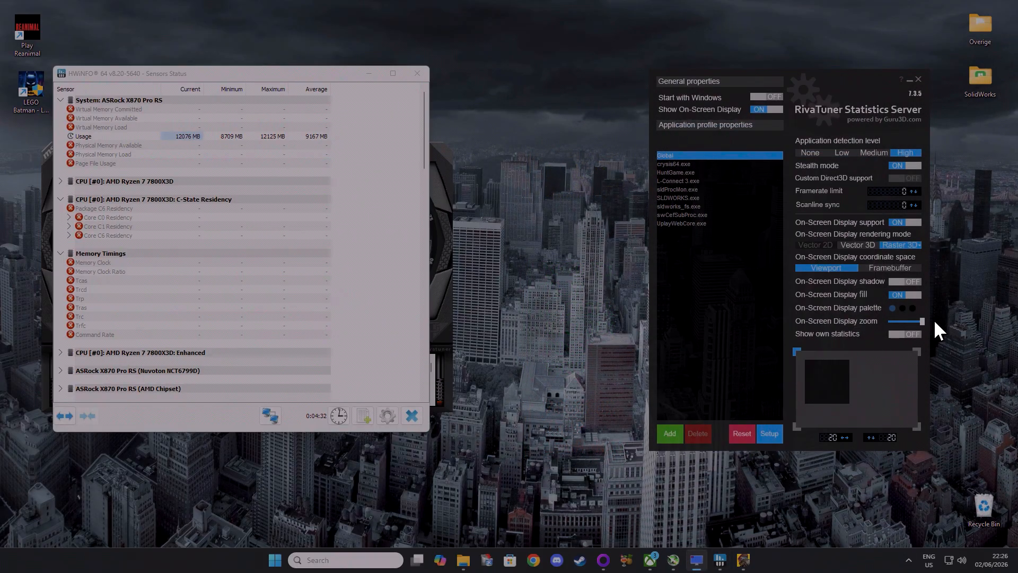
pyautogui.click(739, 556)
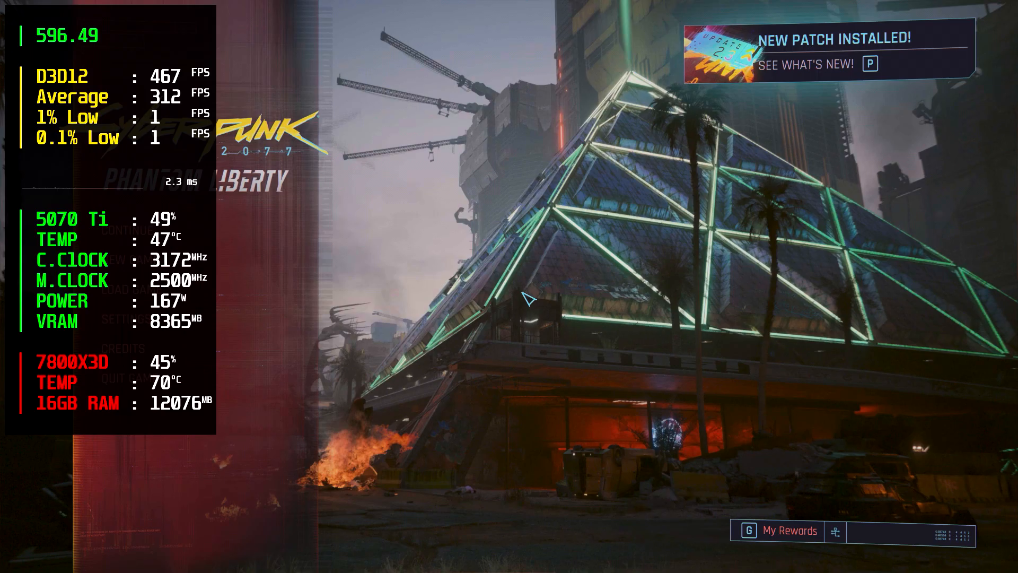
pyautogui.hotkey('alt', 'Tab')
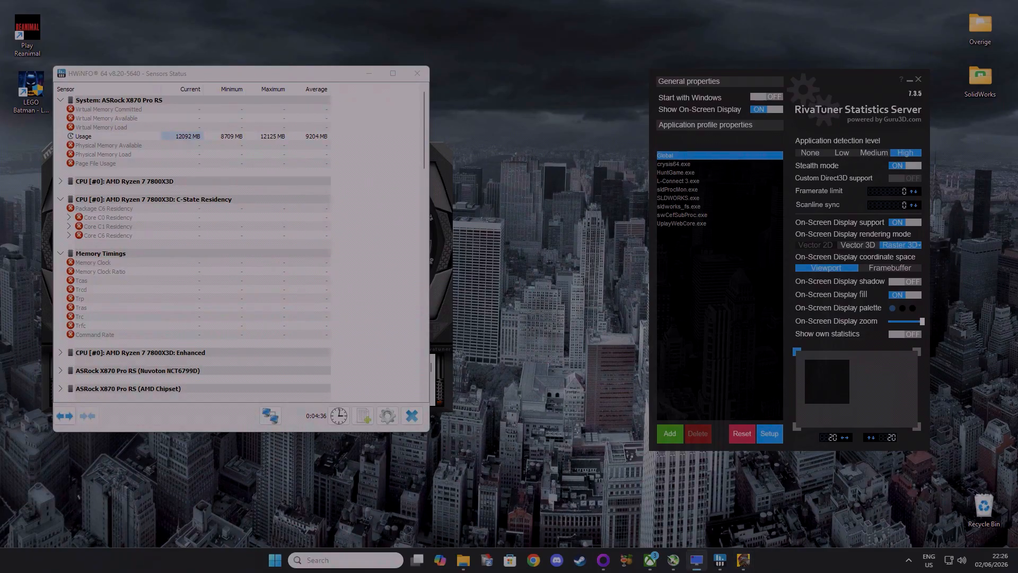
pyautogui.moveTo(917, 321); pyautogui.dragTo(903, 323)
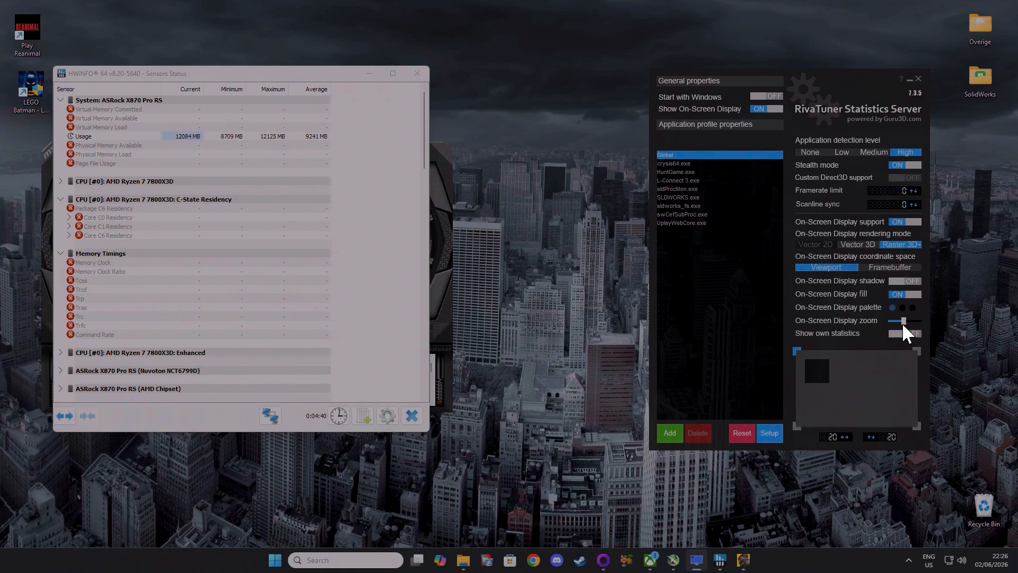
pyautogui.click(745, 565)
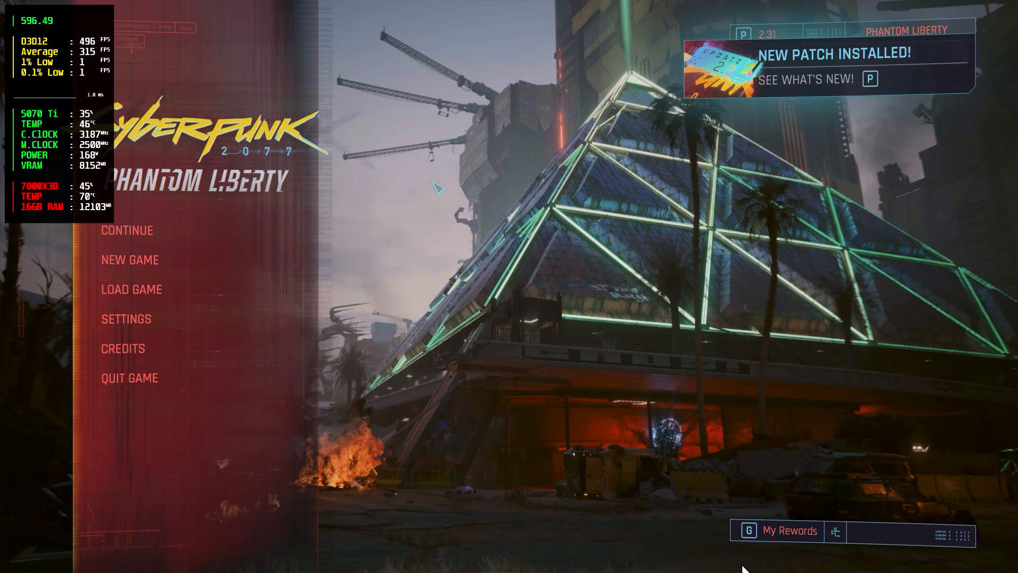
# Step: Try font size 10 for the Raster 3D on-screen display, check it in the game, and restore size 6
pyautogui.hotkey('alt', 'Tab')
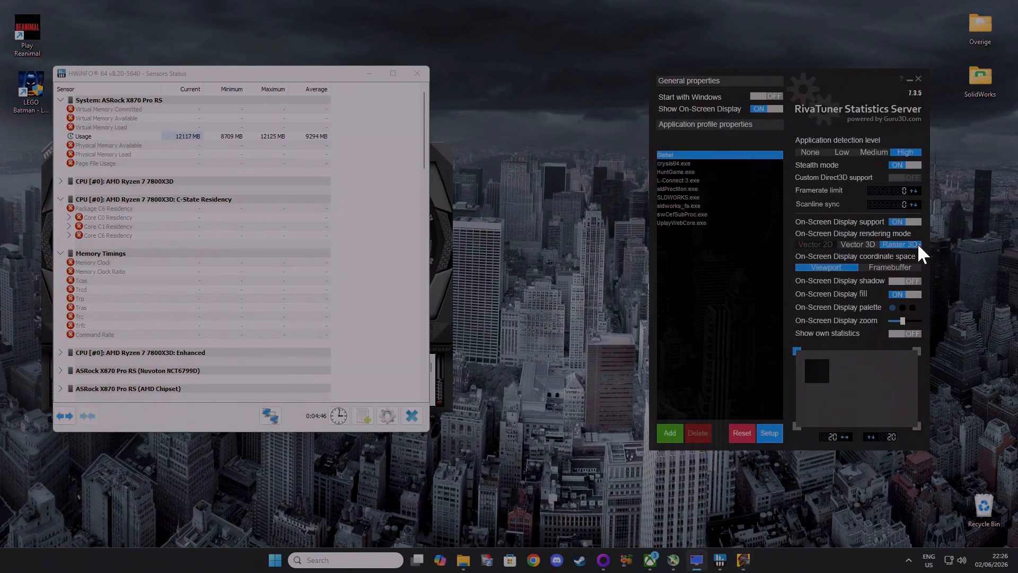
pyautogui.click(921, 245)
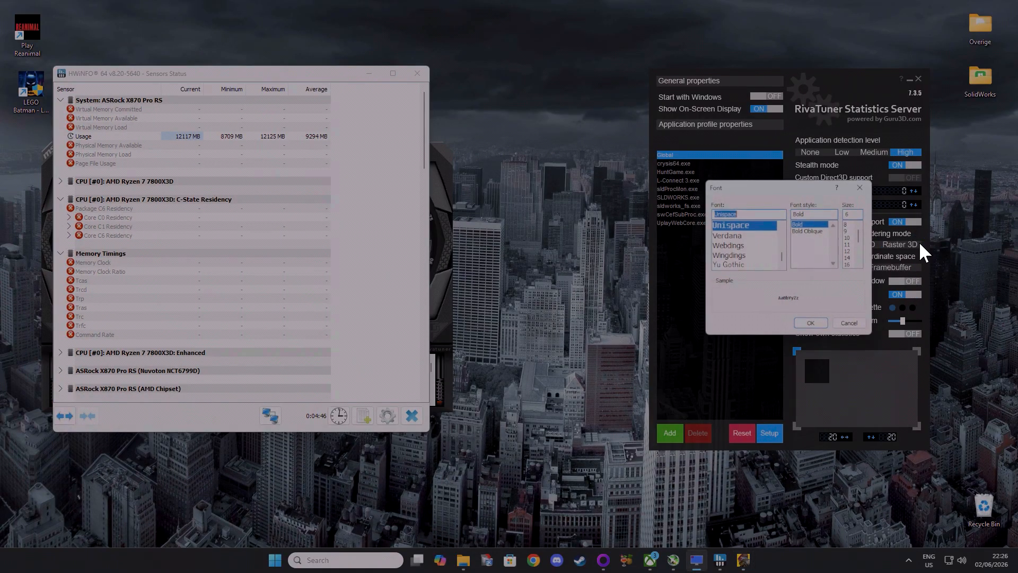
pyautogui.click(851, 238)
pyautogui.click(812, 325)
pyautogui.click(740, 559)
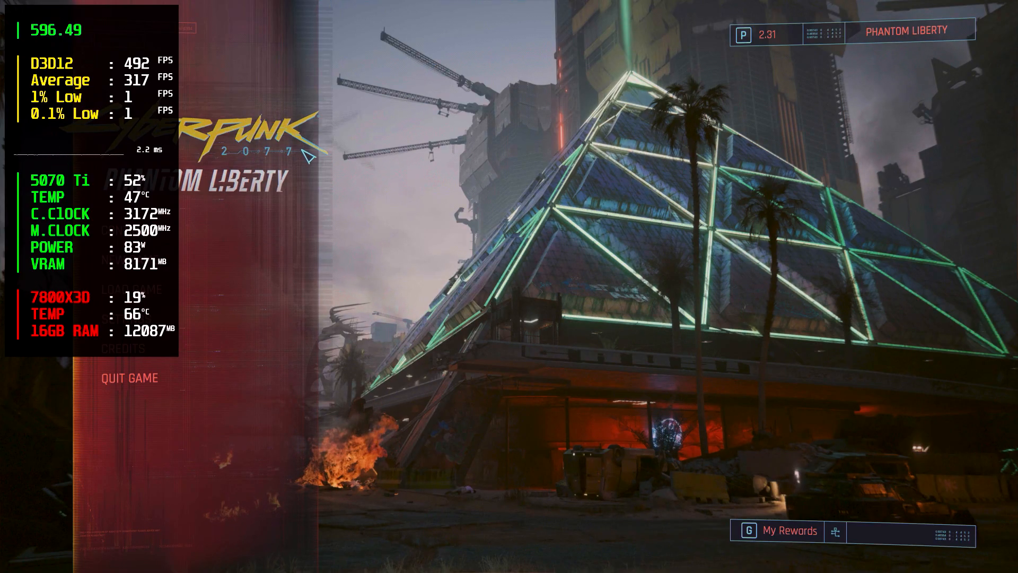
pyautogui.hotkey('alt', 'Tab')
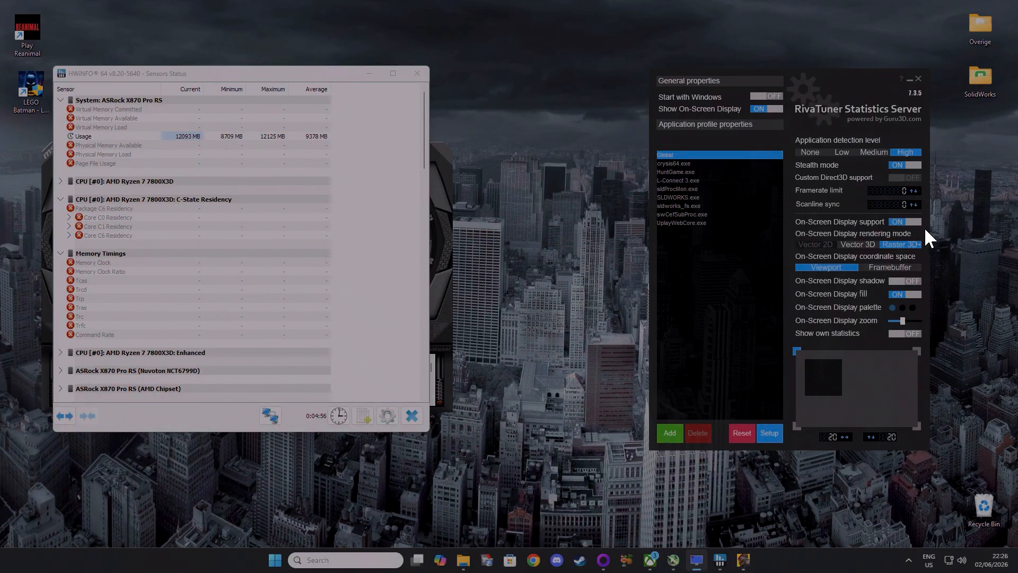
pyautogui.click(920, 245)
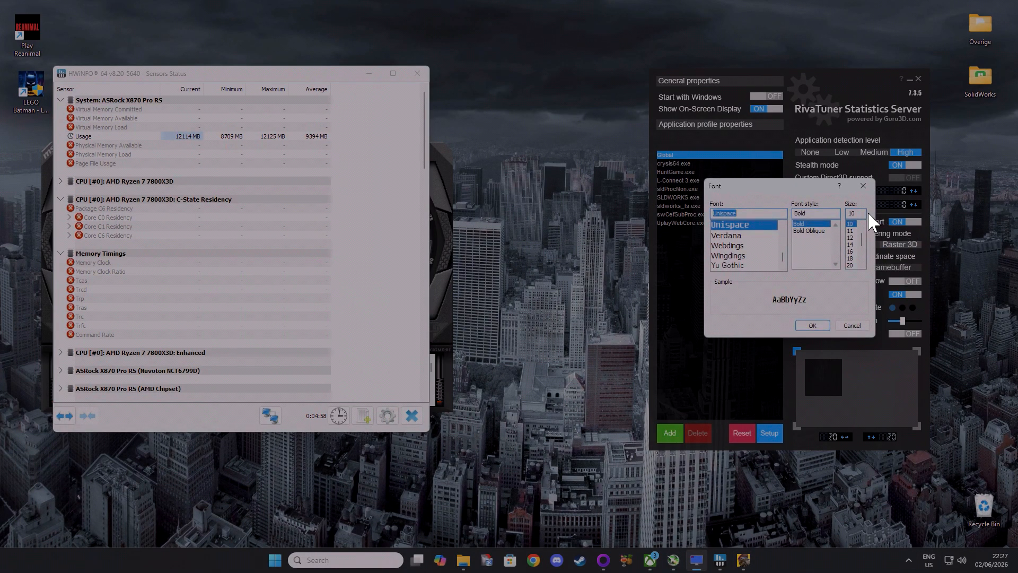
pyautogui.click(828, 327)
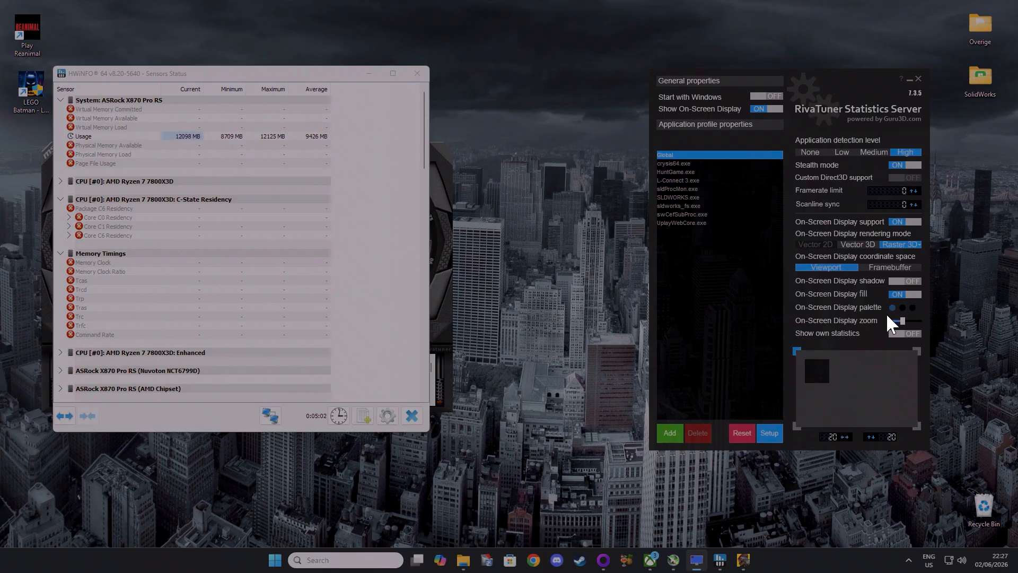
# Step: Inspect the first on-screen display palette colour, and try 100% opacity for the black fill colour in the game
pyautogui.click(894, 309)
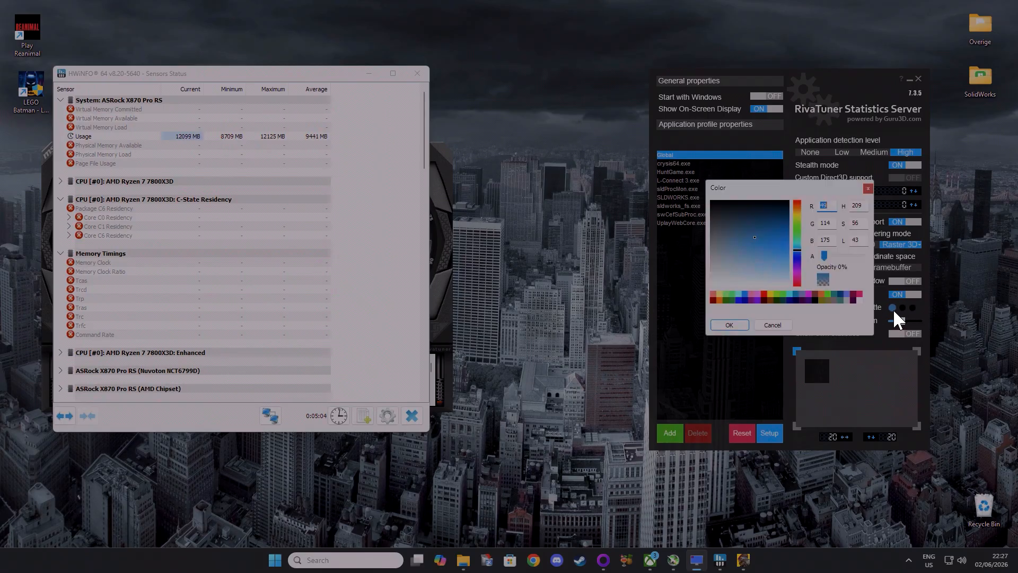
pyautogui.click(868, 189)
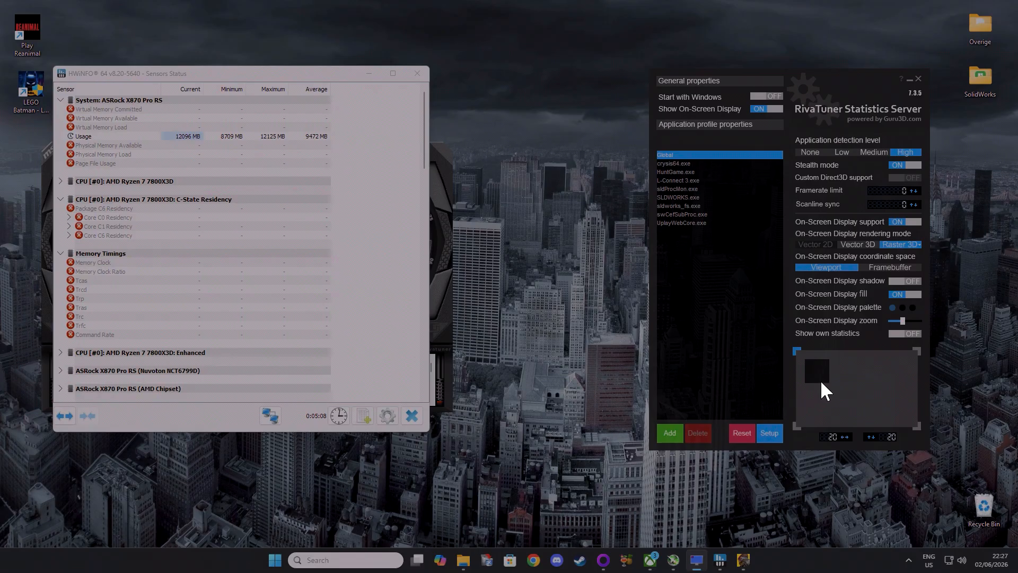
pyautogui.click(913, 308)
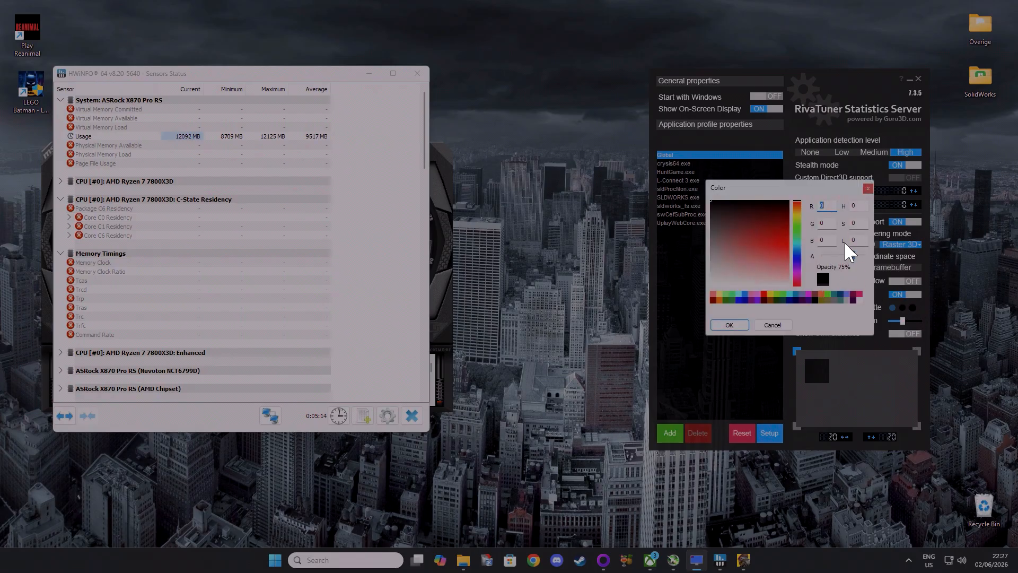
pyautogui.moveTo(853, 256); pyautogui.dragTo(874, 262)
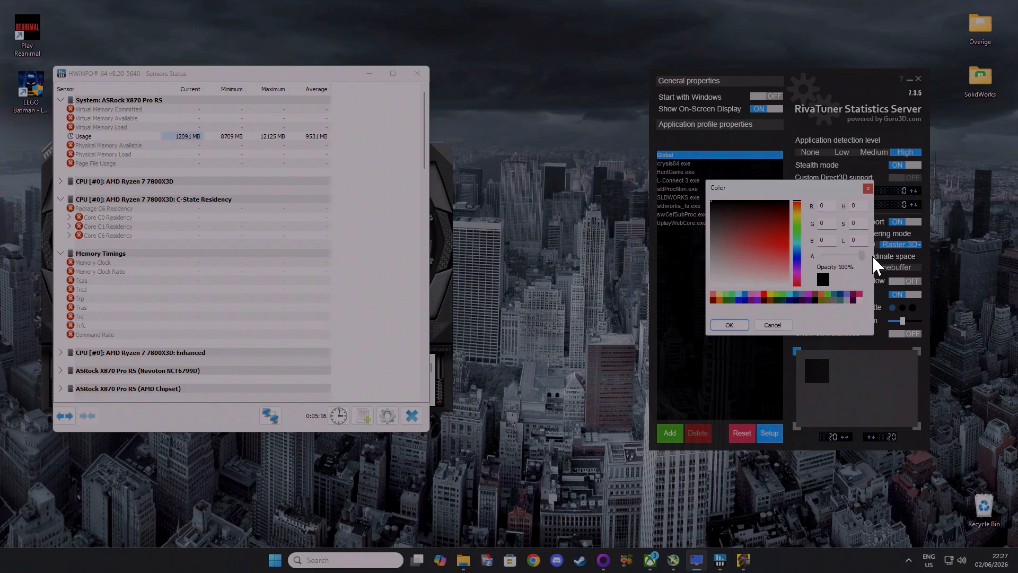
pyautogui.click(743, 326)
pyautogui.click(745, 563)
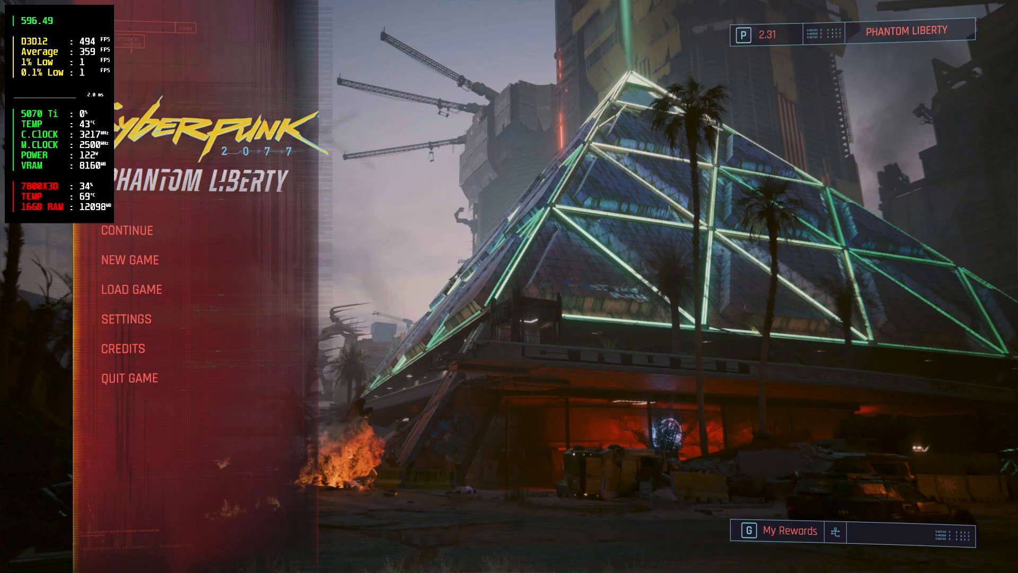
# Step: Try a much lower opacity for the black on-screen display fill colour and check its transparency in the game
pyautogui.hotkey('alt', 'Tab')
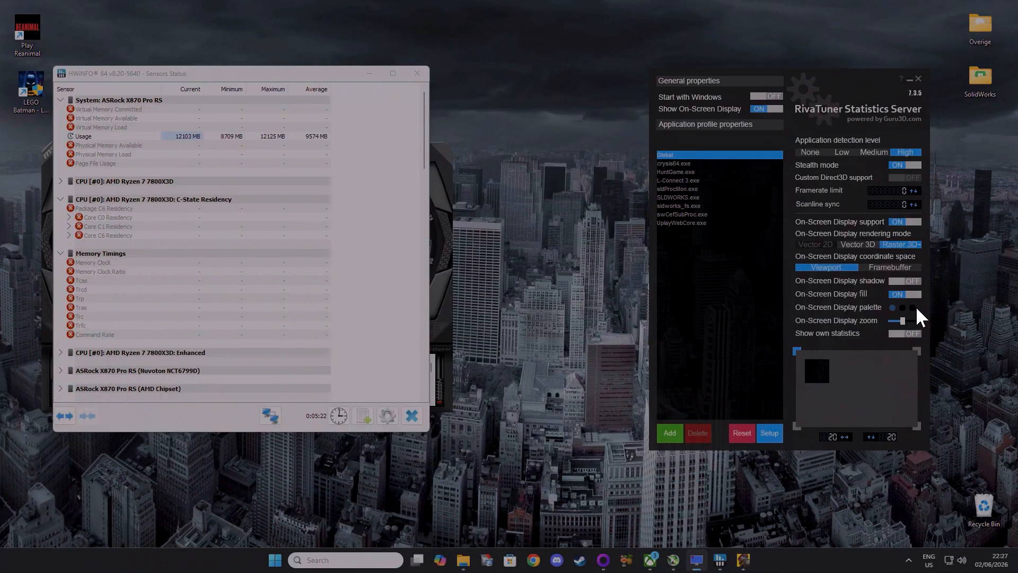
pyautogui.click(913, 307)
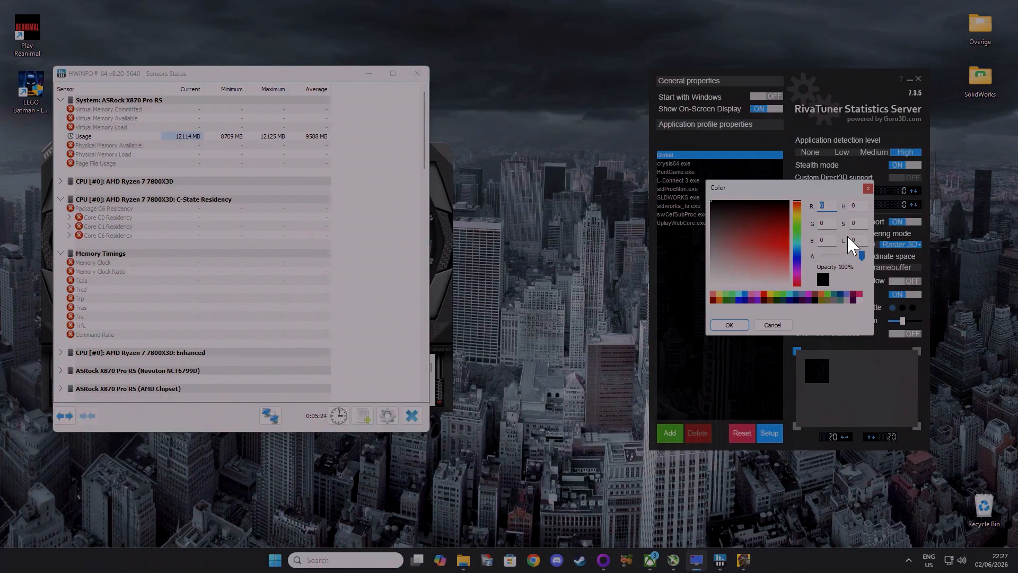
pyautogui.click(732, 324)
pyautogui.click(743, 561)
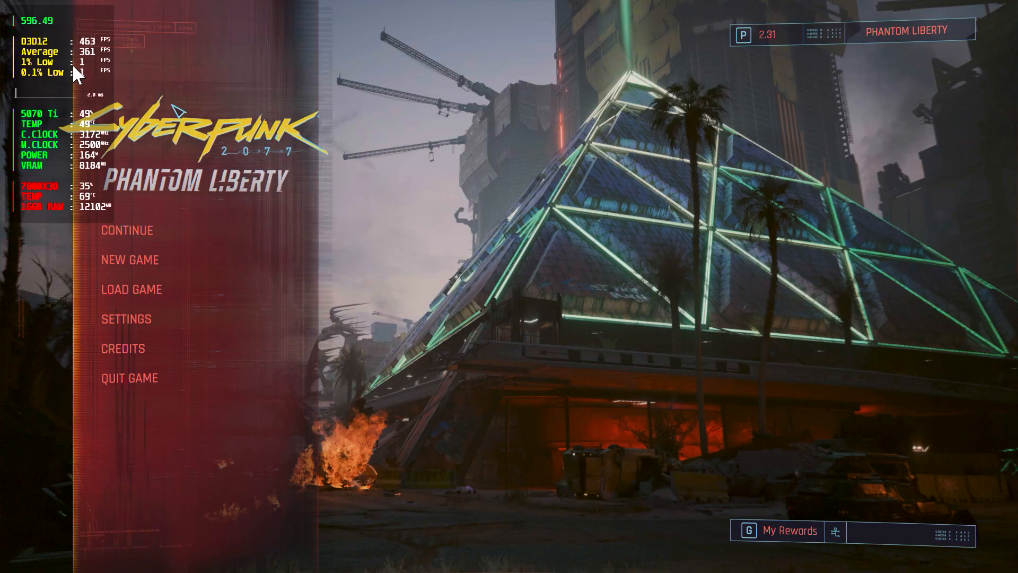
# Step: Set the opacity of the black on-screen display fill colour to about 76% and return to the game
pyautogui.hotkey('alt', 'Tab')
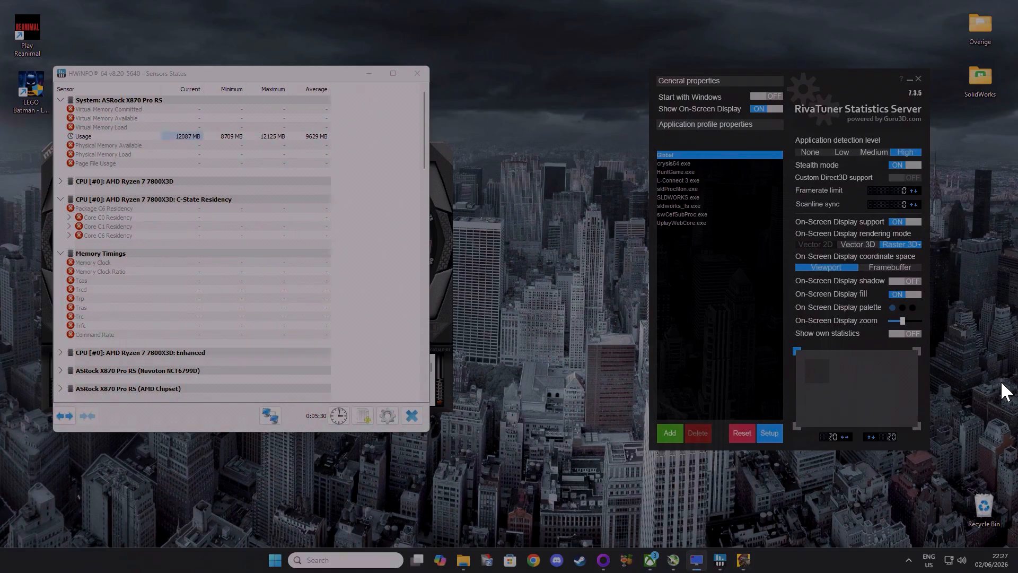
pyautogui.click(913, 308)
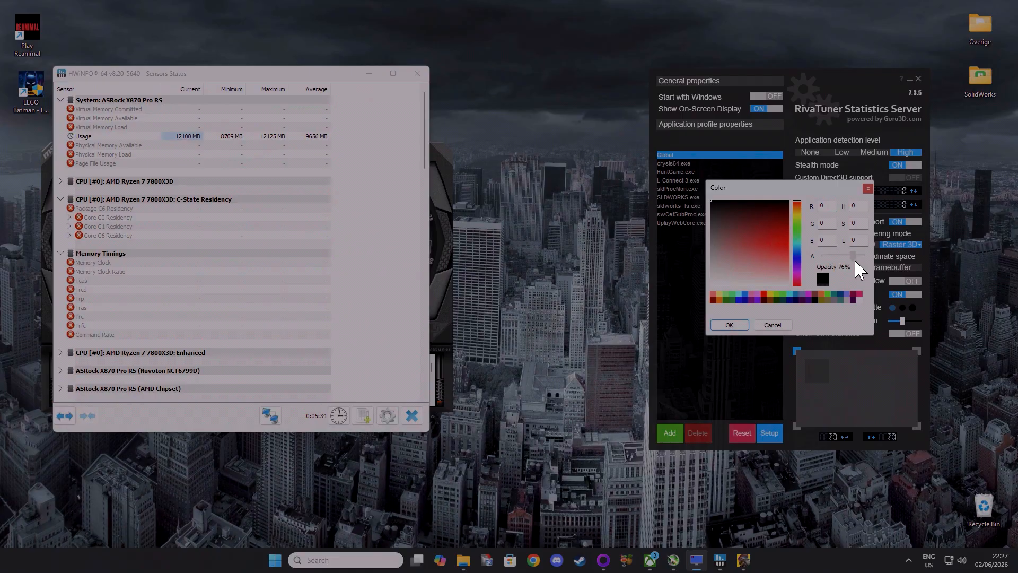
pyautogui.click(755, 326)
pyautogui.click(747, 564)
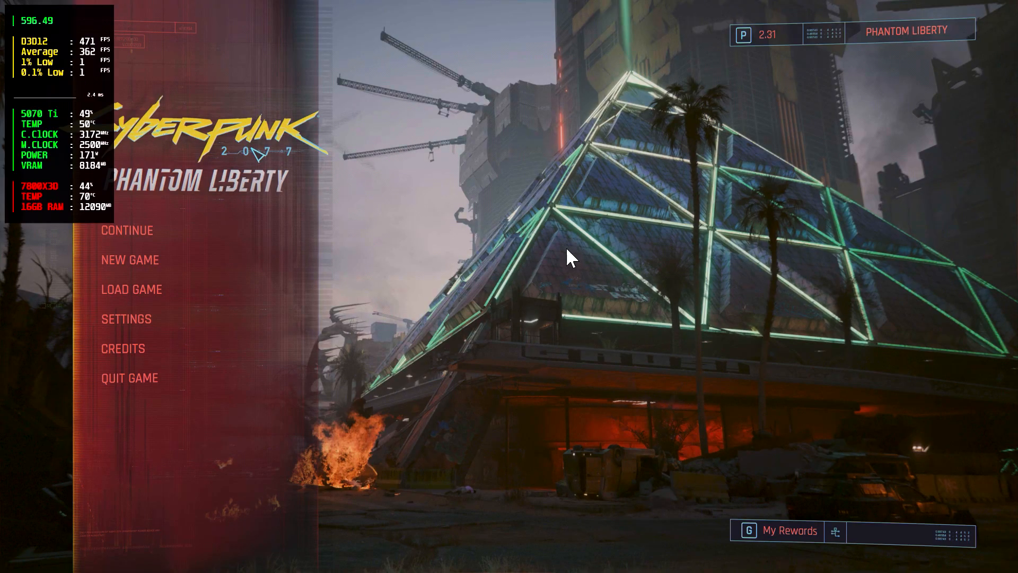